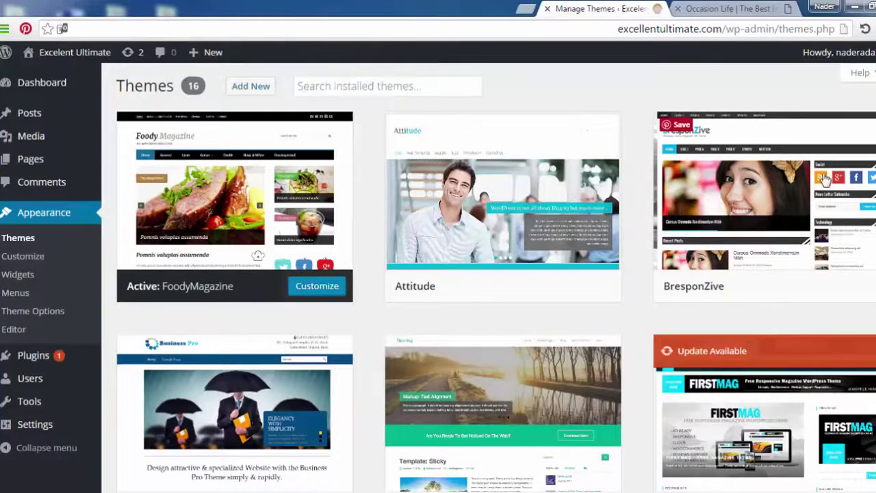
Find the Karo Light theme among the installed themes and activate it.
scroll(488, 273, down, 2)
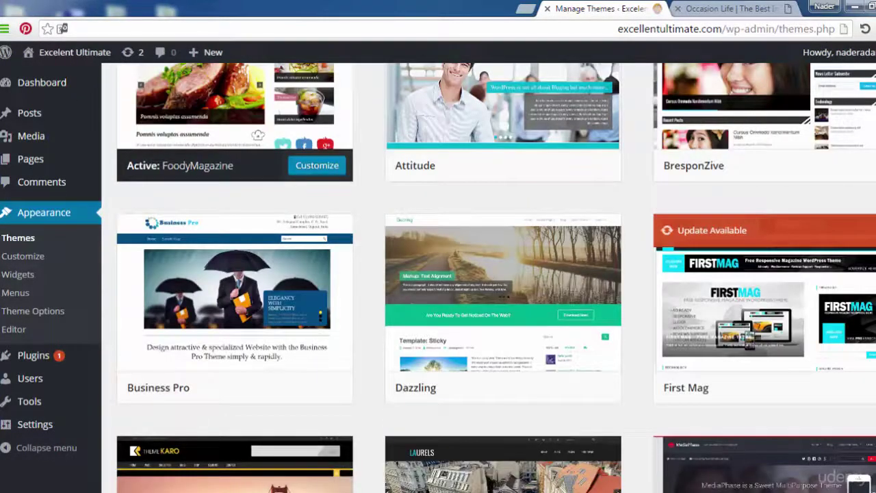
scroll(488, 273, down, 2)
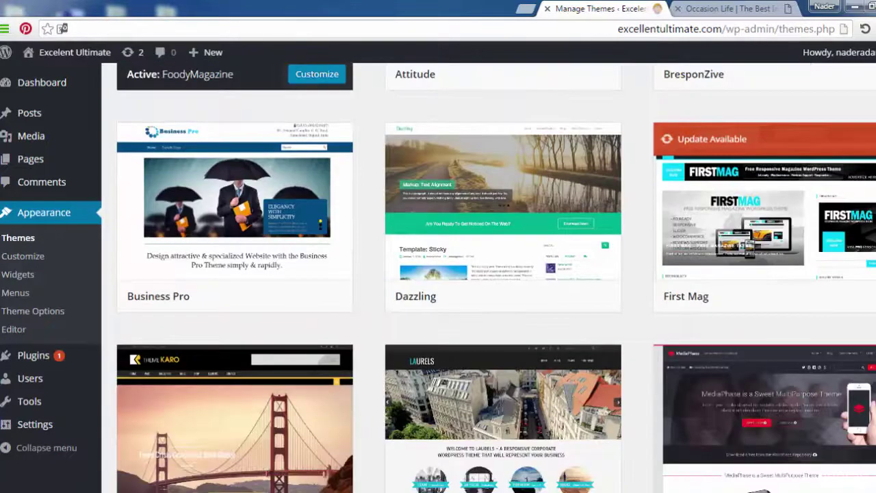
scroll(700, 236, down, 2)
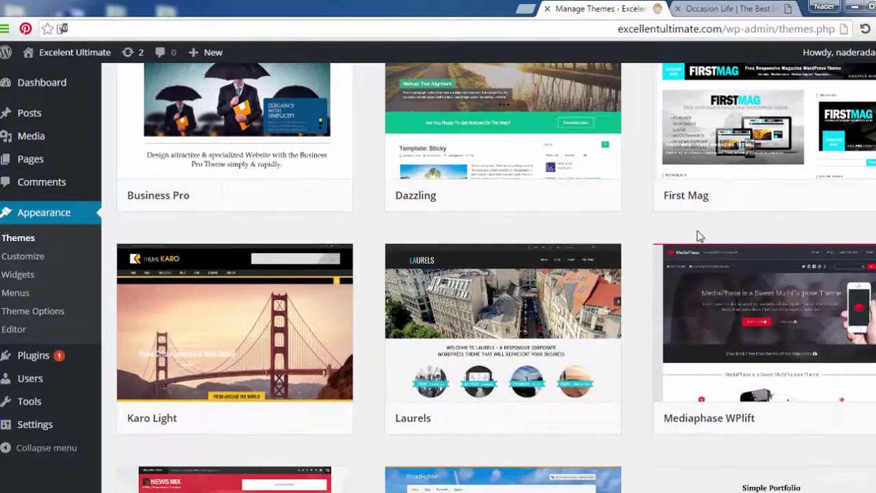
mouse_move(313, 404)
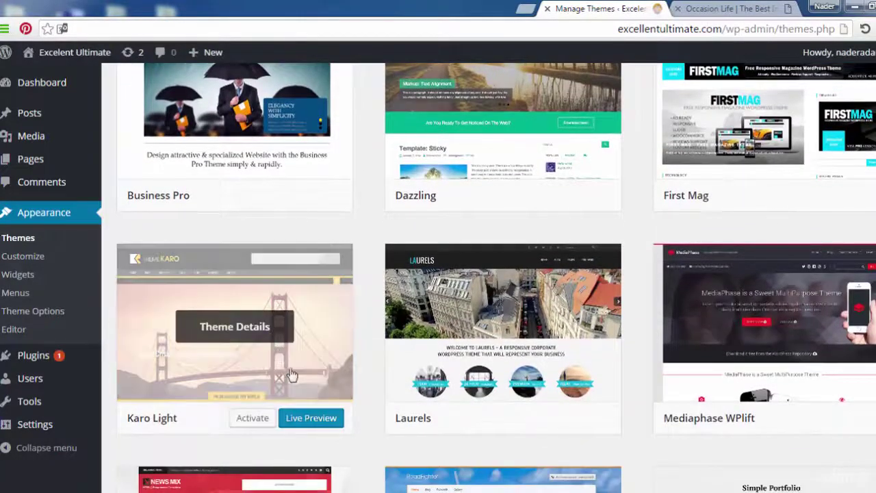
click(252, 418)
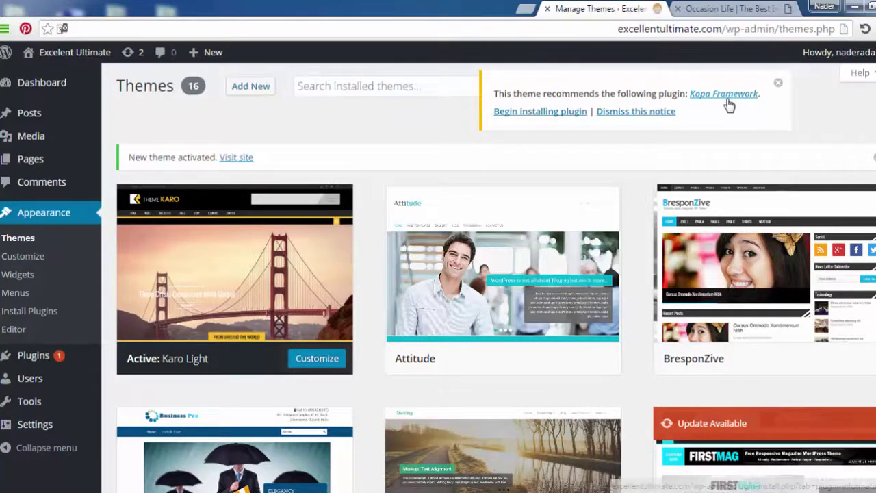
Install the recommended Kopa Framework plugin from the theme notice and activate it.
click(555, 115)
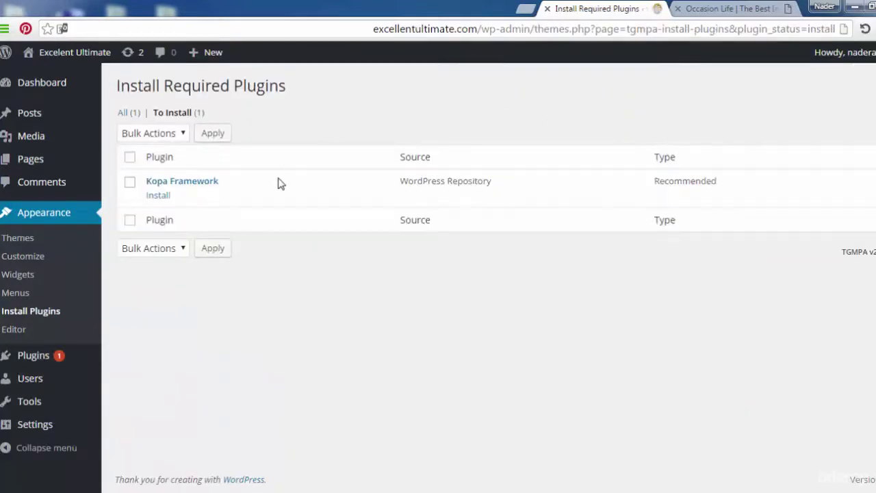
click(159, 198)
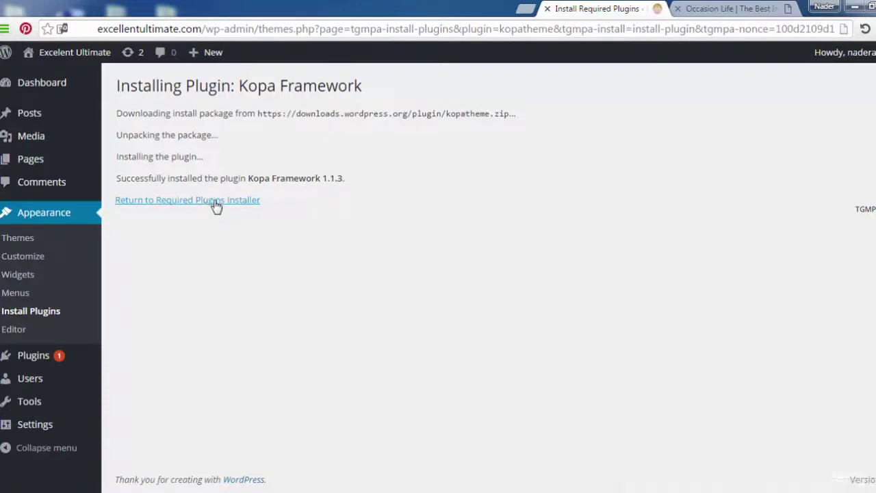
click(215, 205)
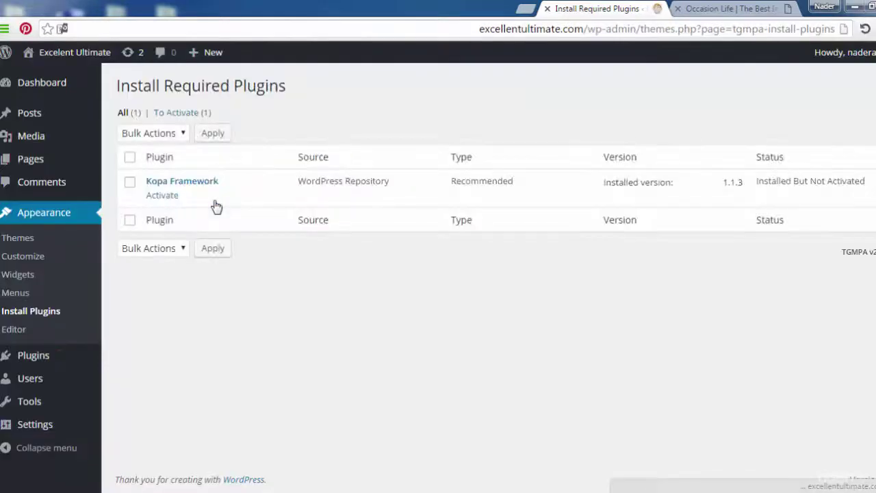
click(165, 196)
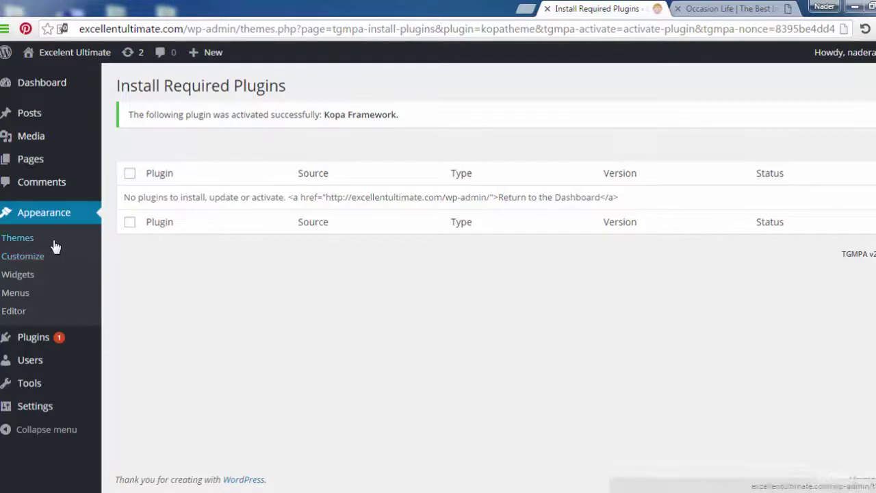
Open the Karo Light theme options and review the Sidebar Manager list and the Backup settings.
click(35, 243)
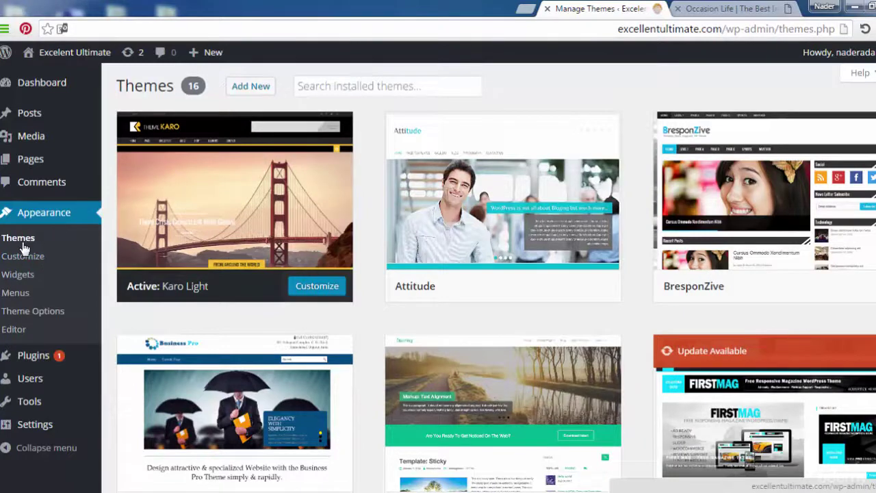
click(33, 311)
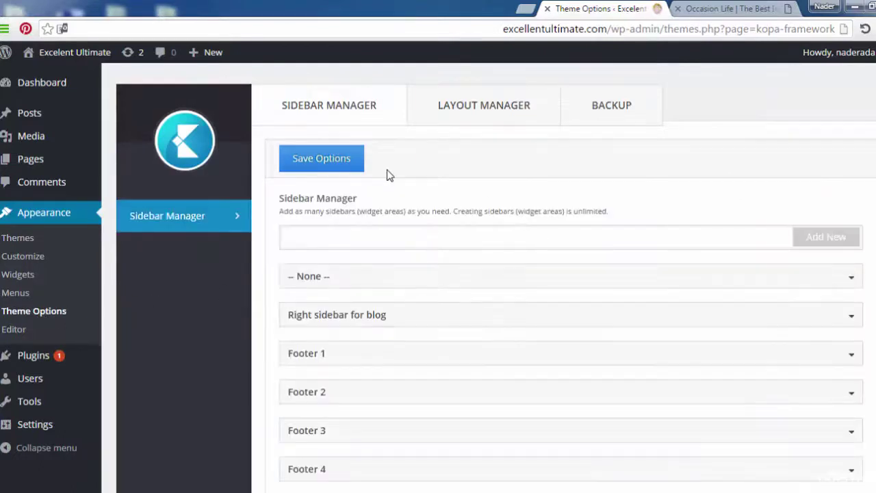
scroll(570, 274, down, 5)
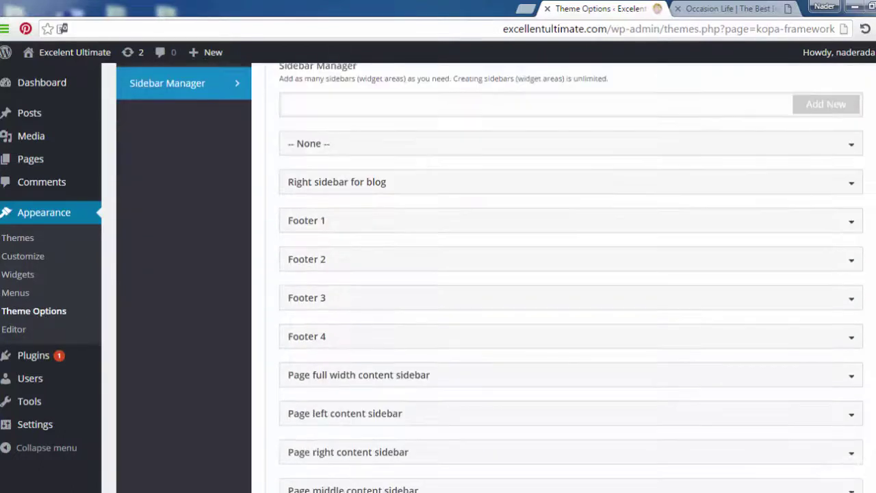
scroll(571, 274, up, 1)
scroll(472, 111, up, 5)
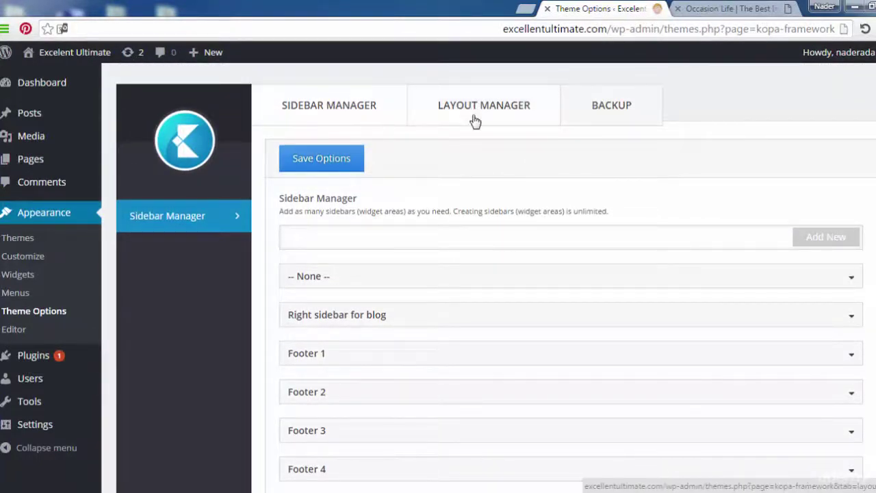
click(518, 114)
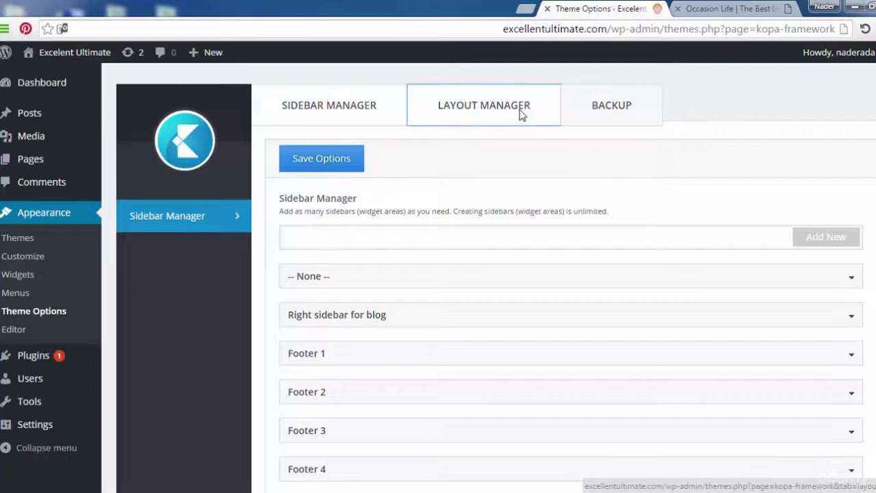
click(635, 116)
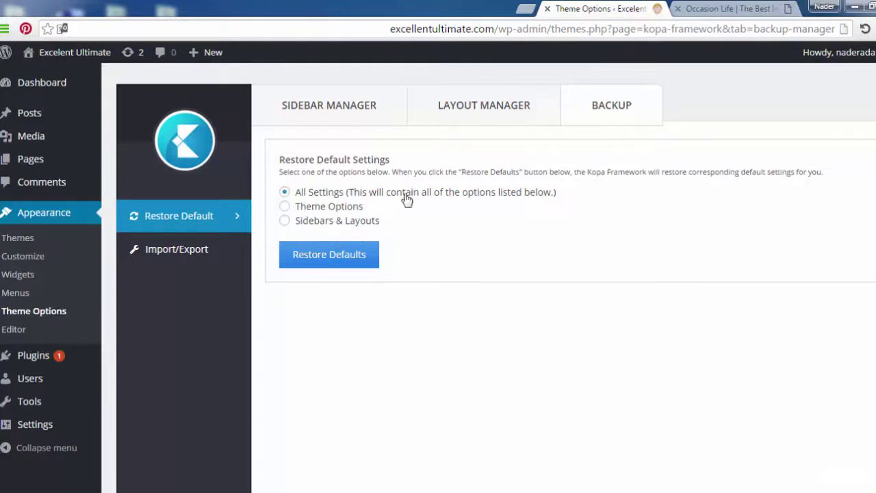
Open the Layout Manager and examine the Frontpage widget areas against the sidebar and footer positions in the layout preview.
click(514, 115)
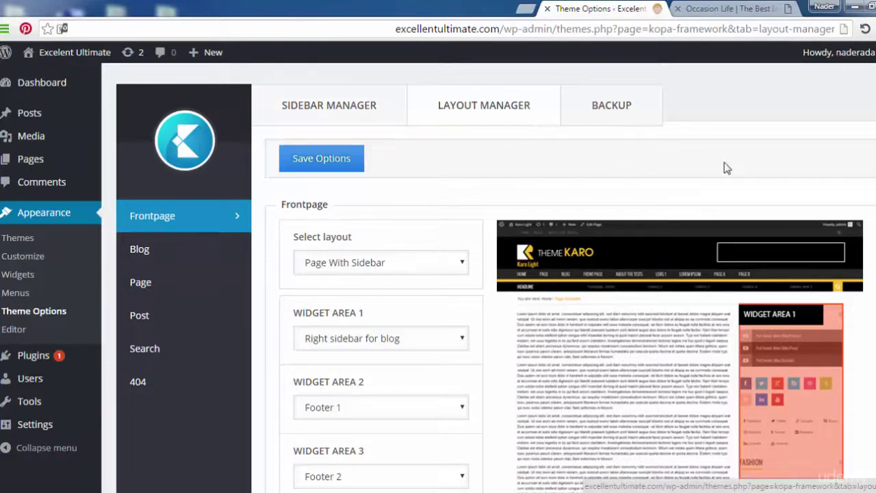
scroll(496, 278, down, 3)
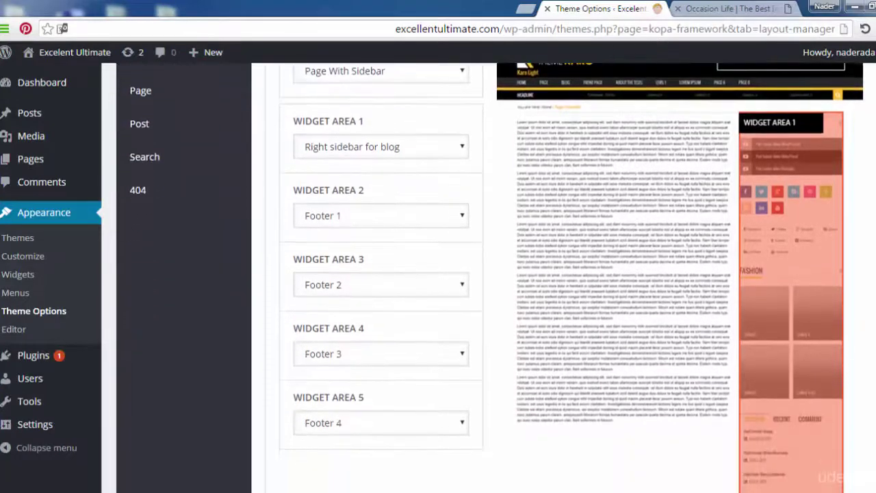
scroll(495, 278, down, 5)
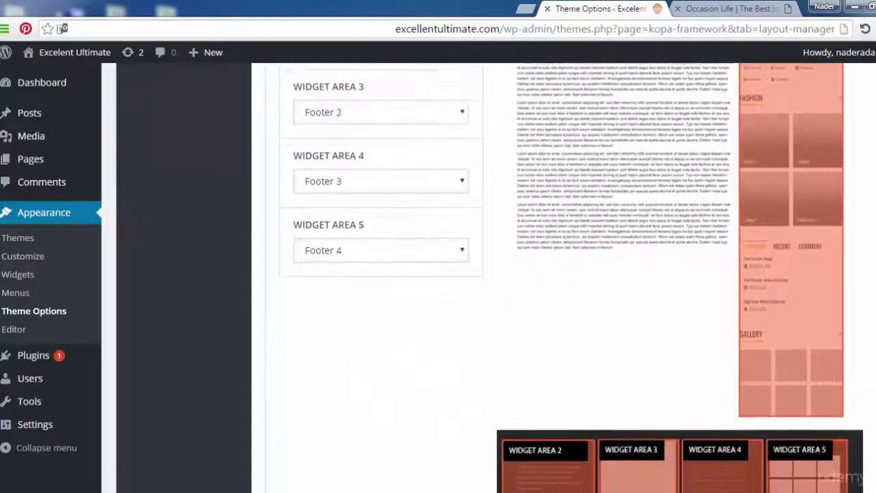
scroll(839, 402, up, 2)
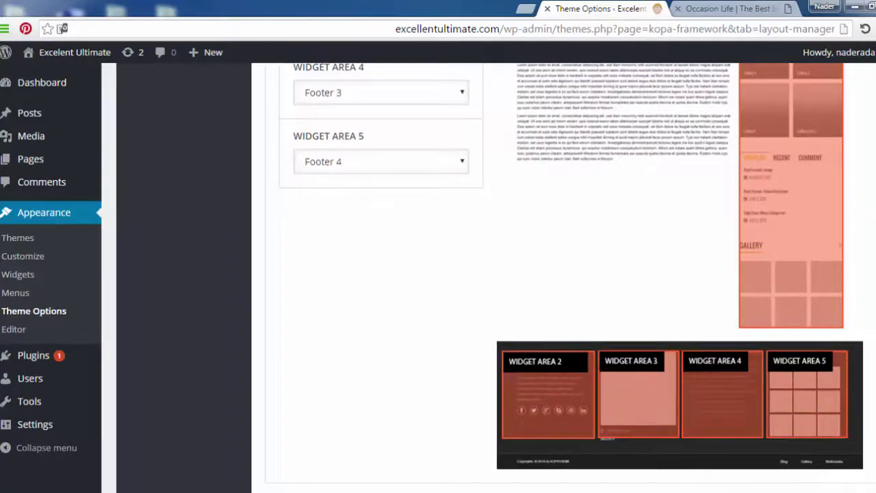
scroll(802, 191, up, 5)
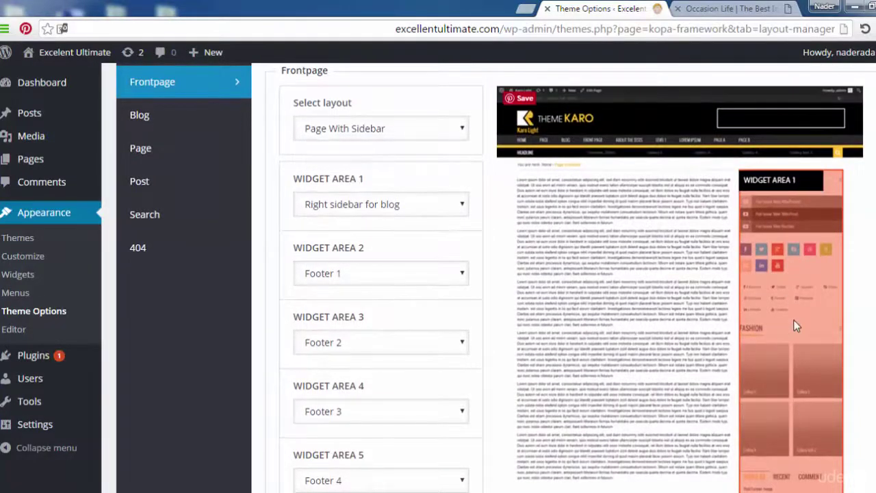
scroll(798, 336, down, 6)
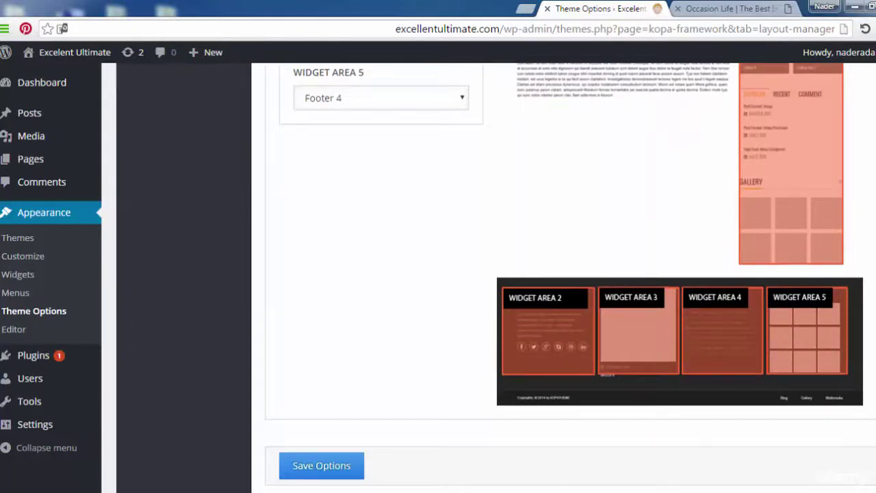
scroll(568, 274, up, 4)
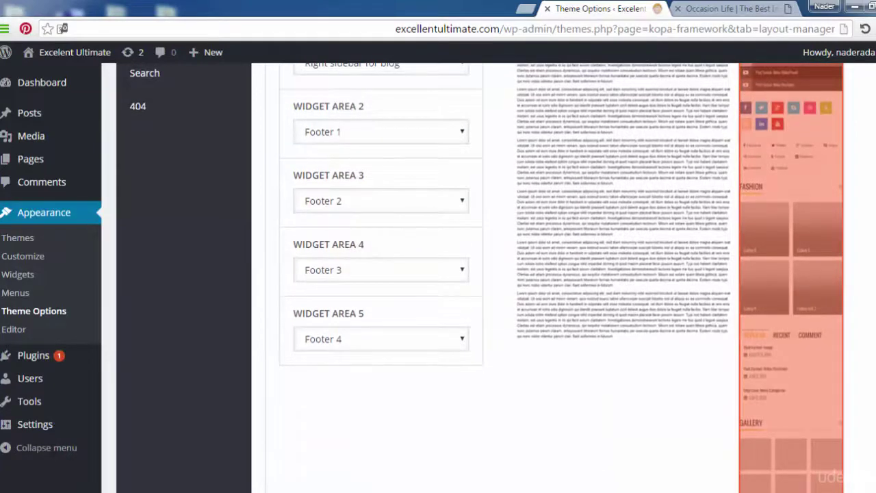
scroll(446, 204, up, 2)
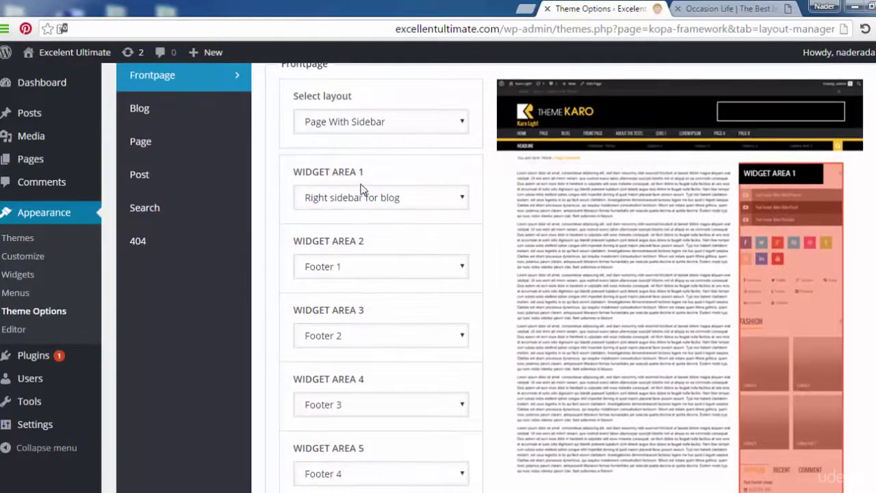
Check which sidebars can be assigned to Widget Area 1 and Widget Area 2 of the Frontpage layout.
click(409, 203)
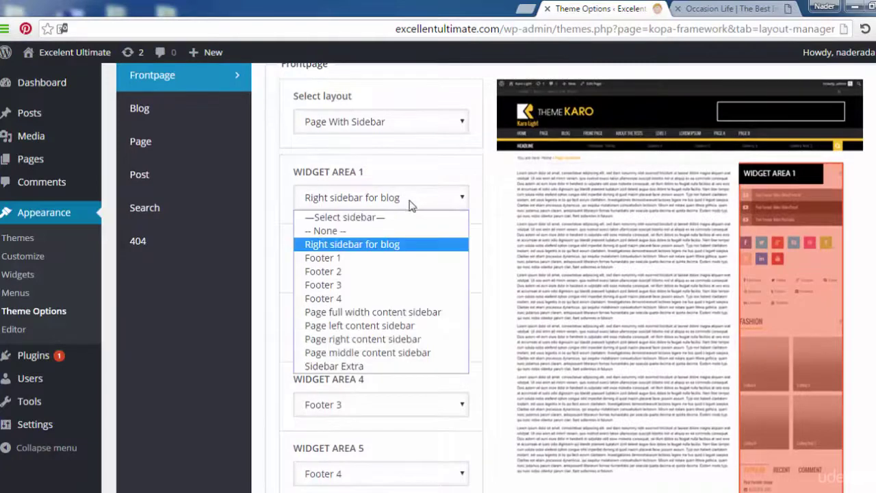
click(463, 205)
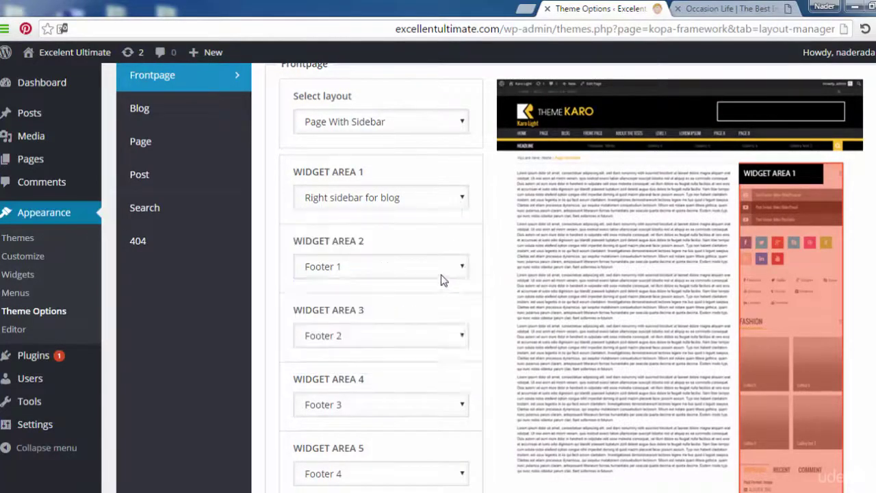
click(441, 271)
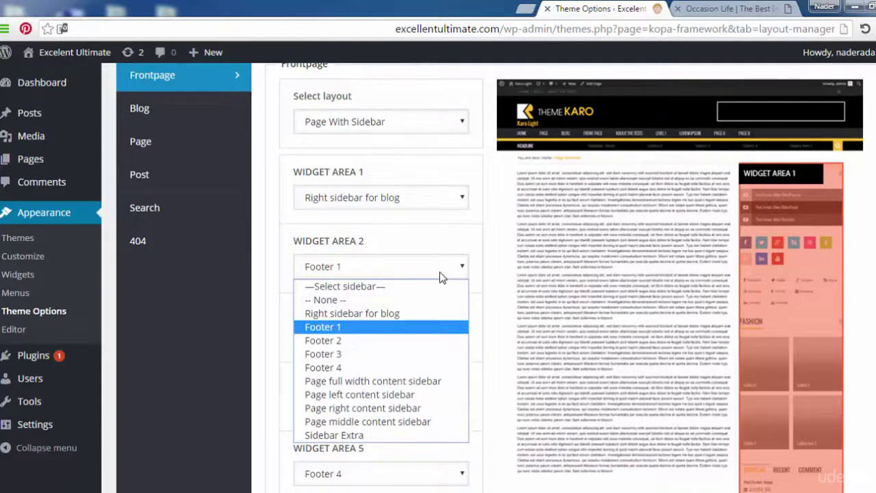
click(441, 276)
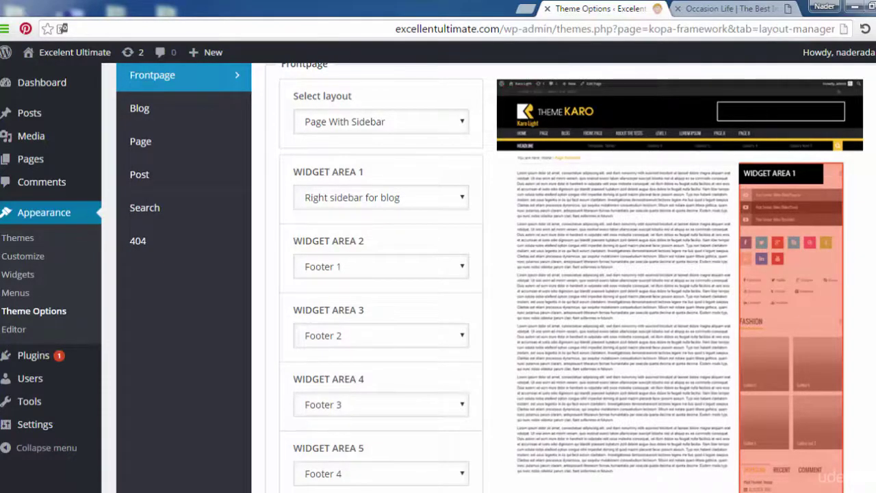
scroll(496, 277, down, 3)
scroll(496, 277, up, 4)
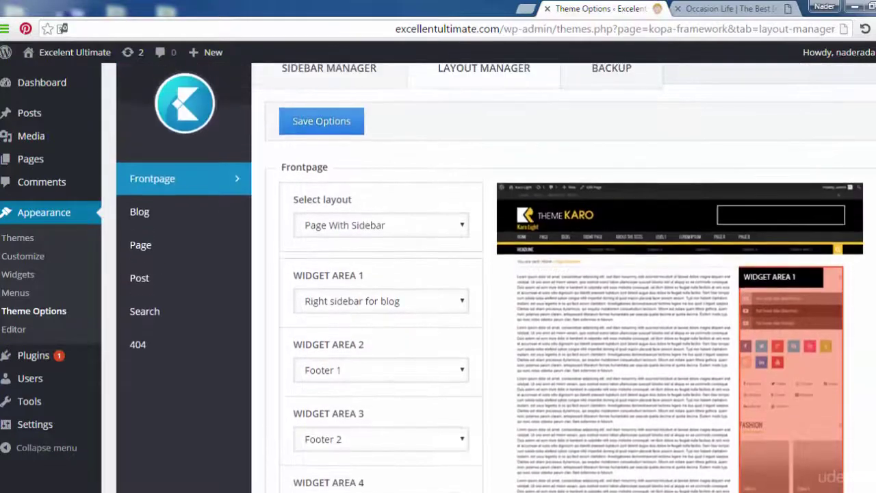
scroll(496, 277, up, 1)
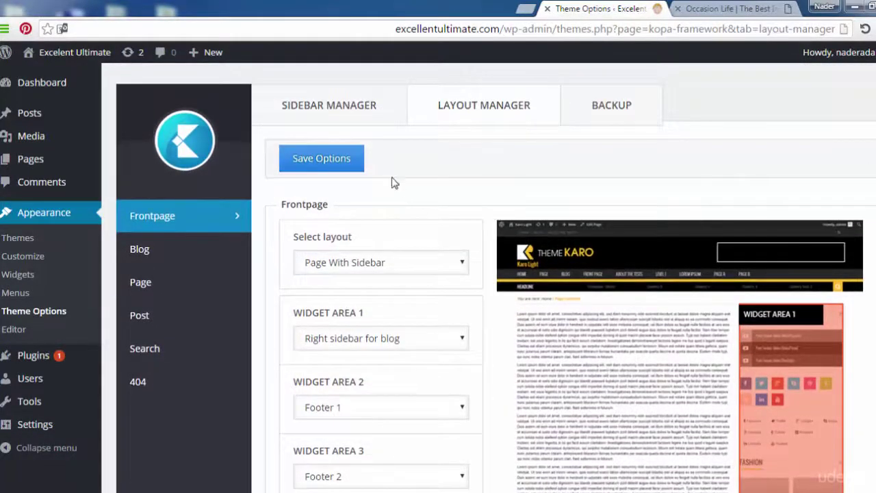
Check the available Frontpage layouts and recheck the sidebar choices for Widget Areas 1 and 2, keeping the current selections.
click(392, 264)
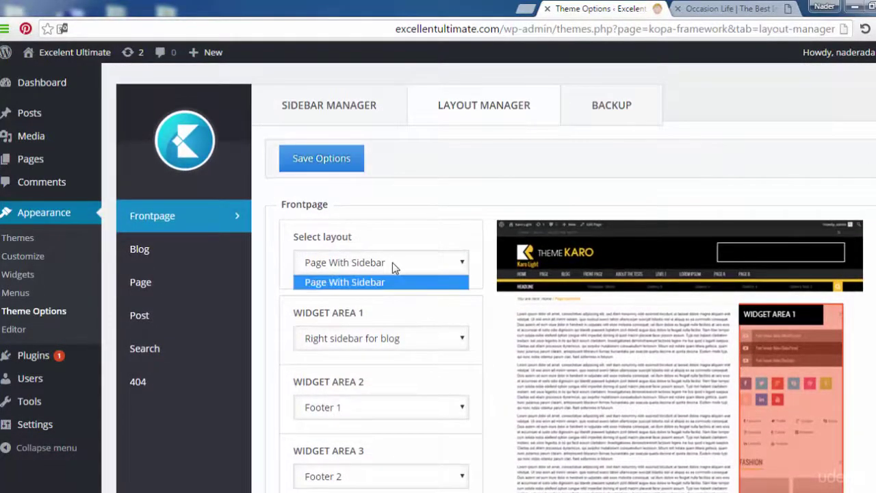
click(392, 262)
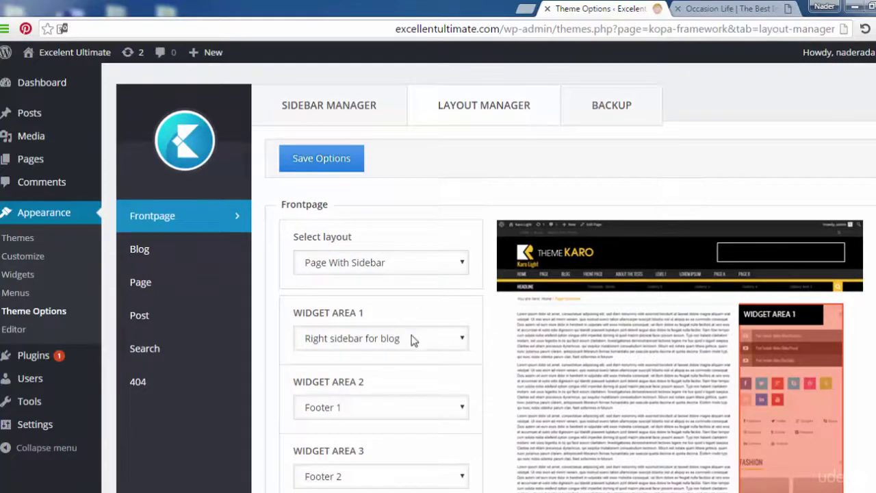
click(412, 338)
click(412, 338)
click(413, 340)
click(421, 343)
click(433, 413)
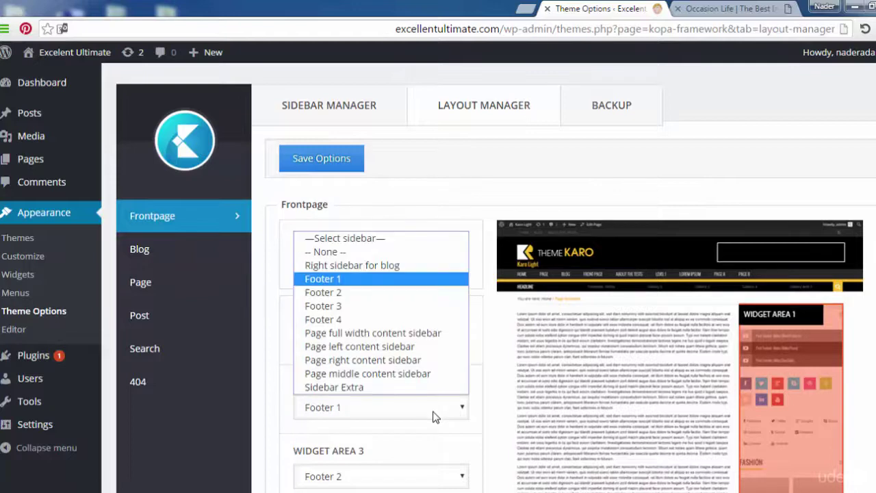
click(436, 416)
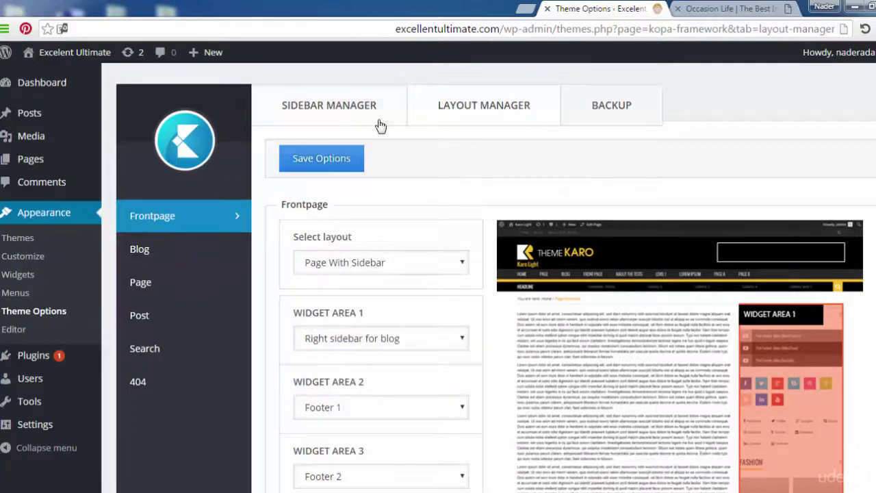
Return to the Sidebar Manager and review its list of existing sidebars and the option for adding new ones.
click(349, 114)
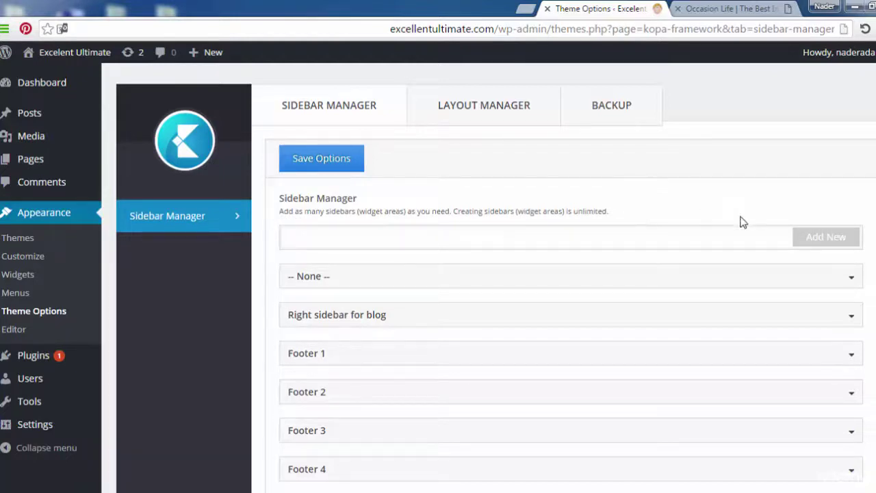
scroll(571, 273, down, 3)
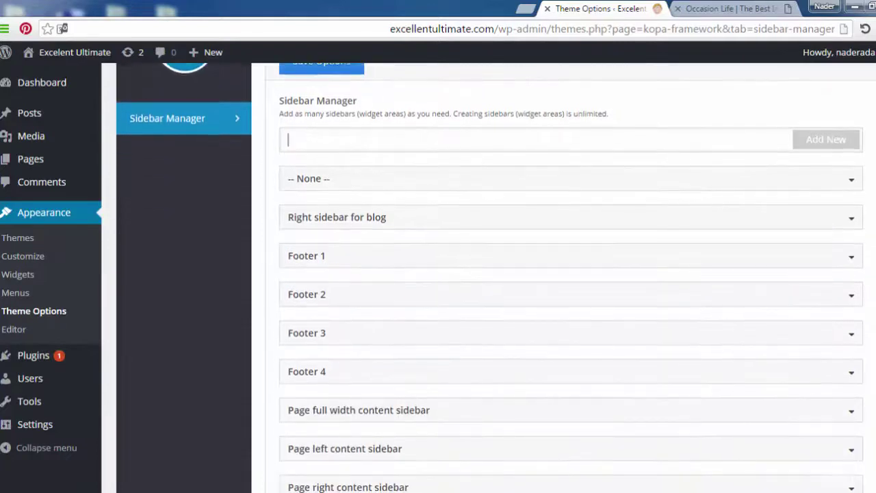
scroll(571, 274, up, 2)
scroll(571, 273, up, 1)
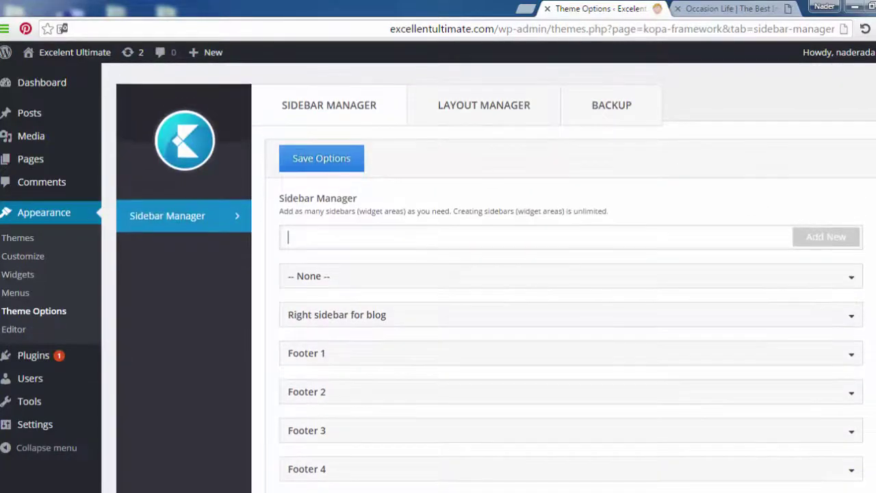
scroll(571, 274, down, 2)
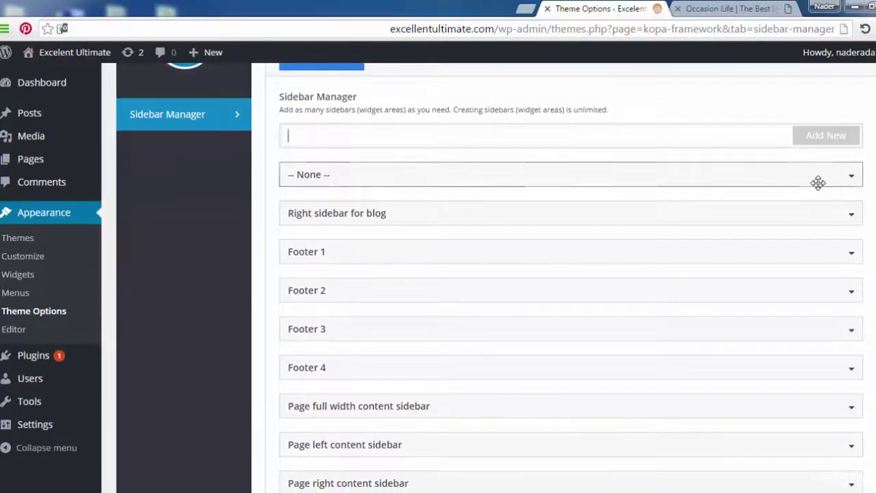
Check the settings of the "-- None --" and "Right sidebar for blog" entries, then review the remaining sidebars in the list.
click(807, 179)
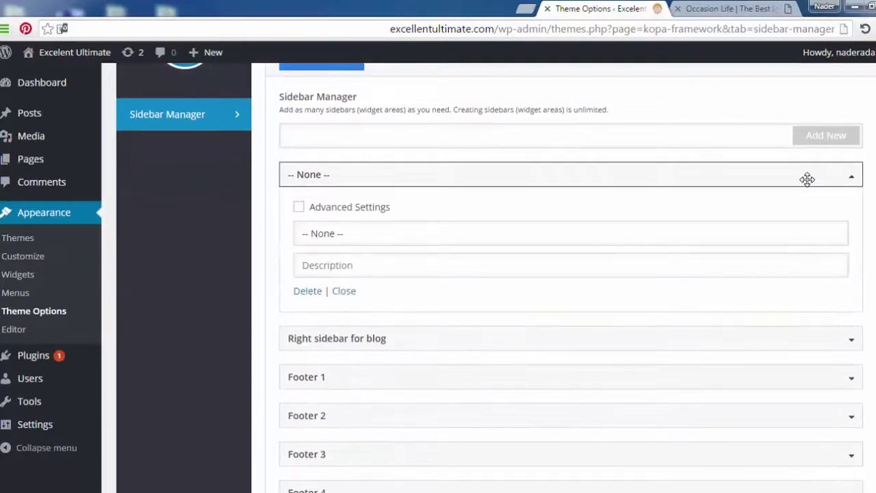
click(844, 181)
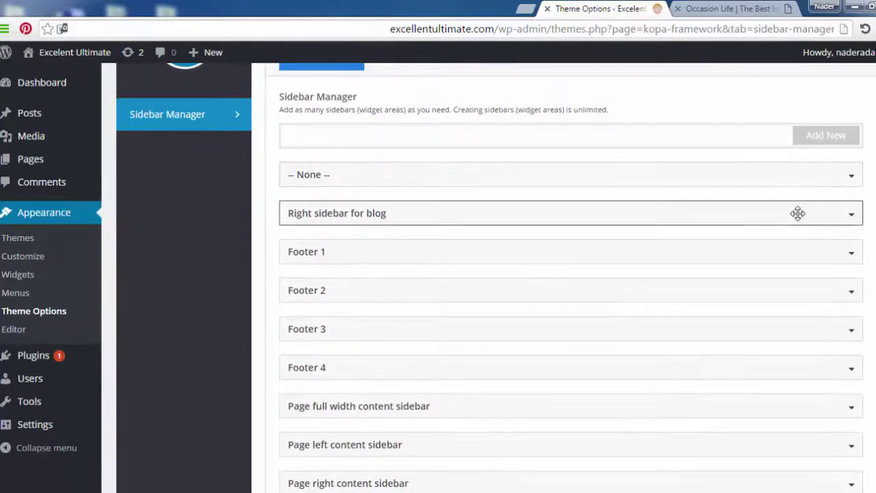
click(769, 219)
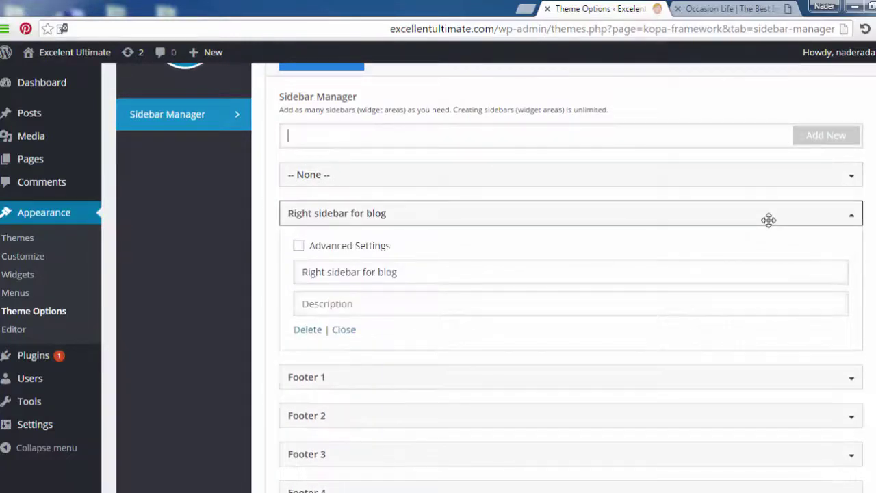
click(769, 219)
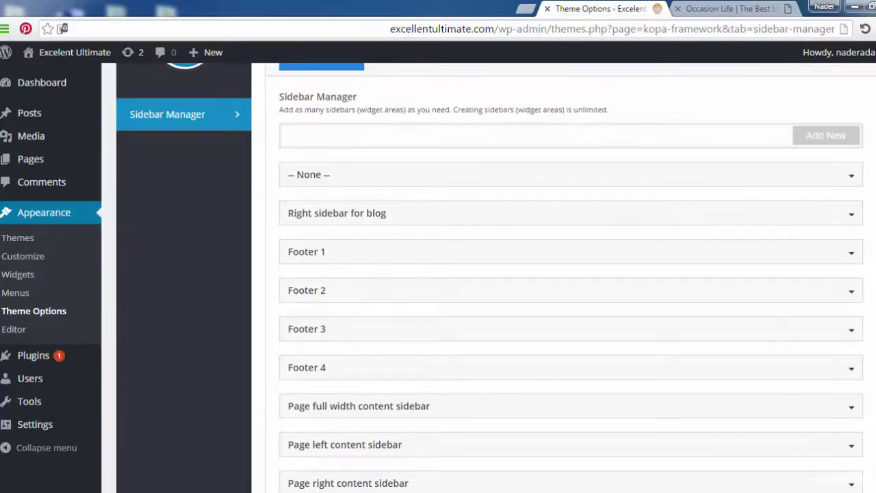
scroll(570, 274, down, 5)
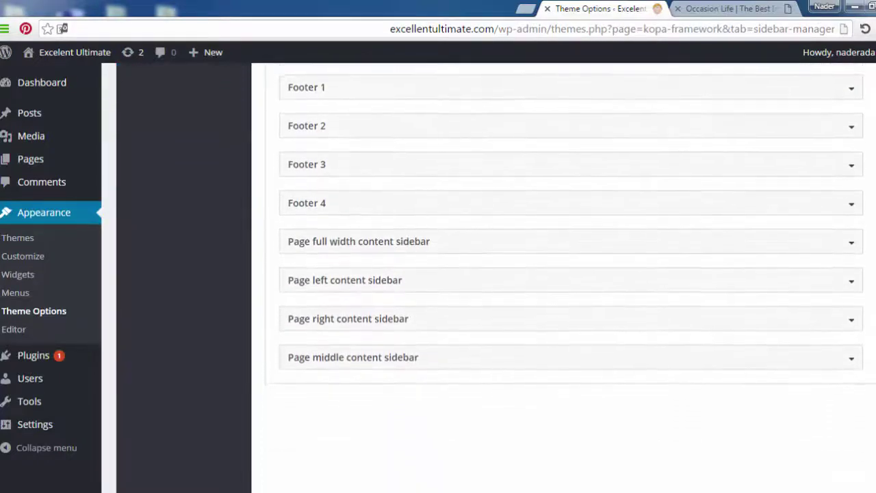
scroll(571, 273, down, 2)
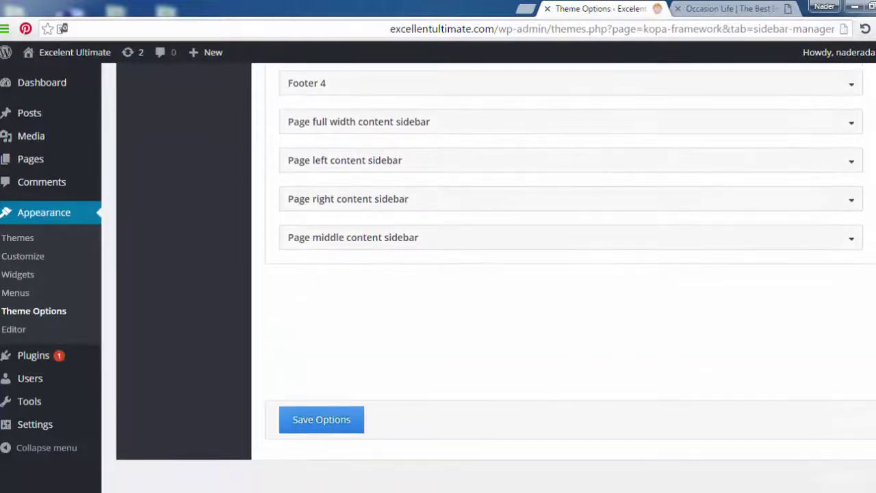
scroll(571, 274, up, 5)
scroll(571, 274, up, 3)
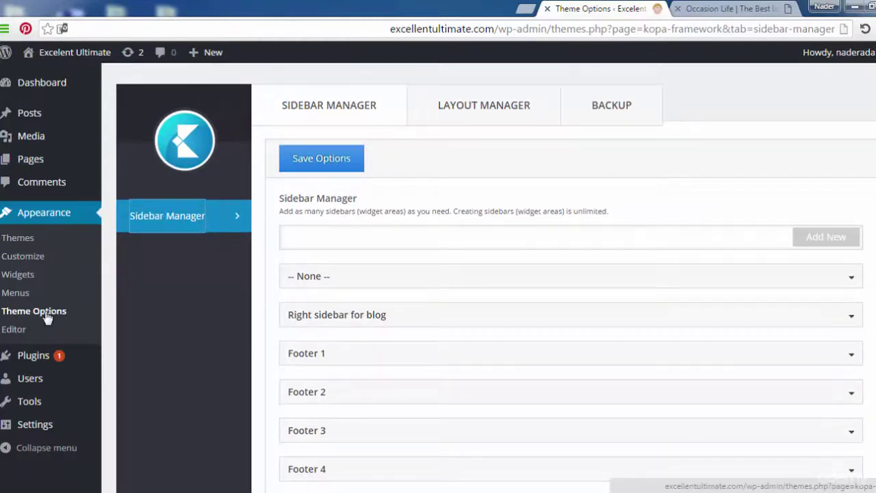
Open the theme customizer and review the Site Identity settings together with the blog page preview.
click(30, 258)
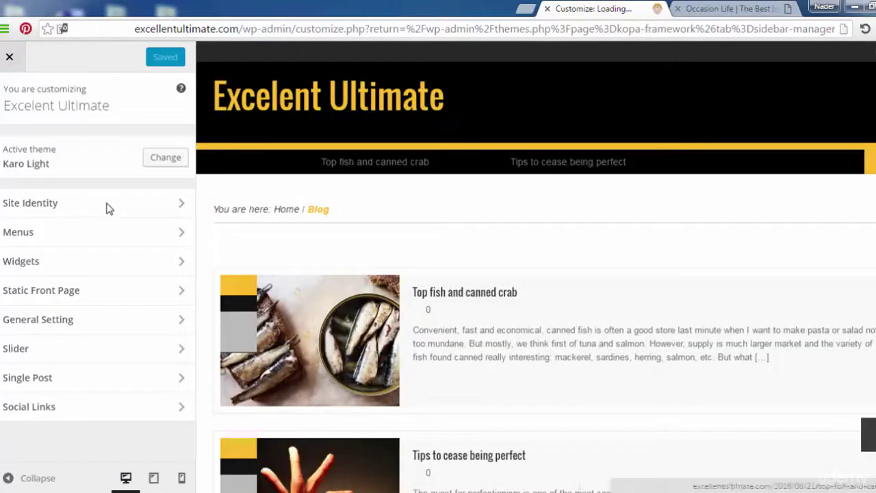
click(108, 207)
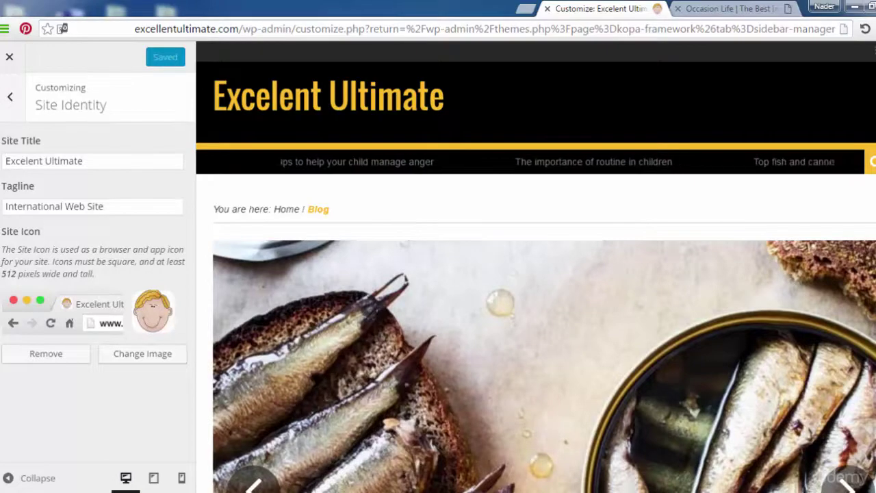
scroll(544, 267, down, 5)
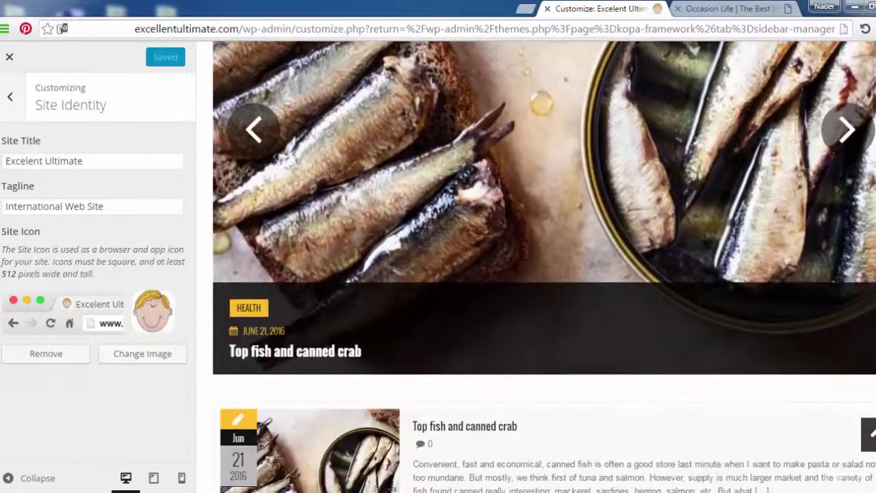
scroll(544, 267, up, 2)
scroll(544, 267, up, 3)
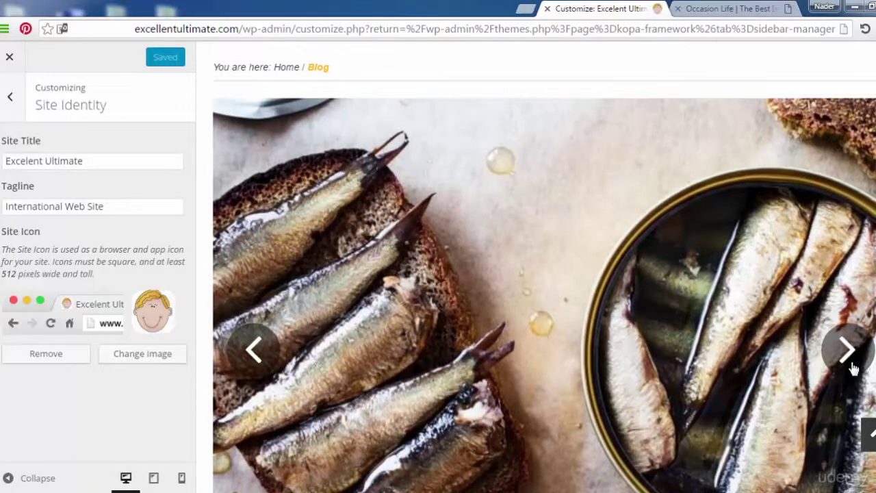
Browse forward through the featured post slides in the preview's slider to check how they display.
click(853, 366)
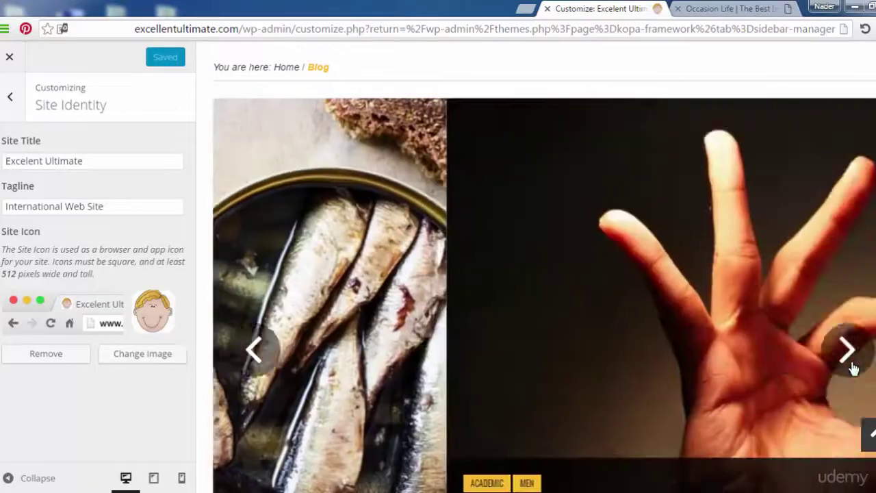
click(852, 366)
click(848, 351)
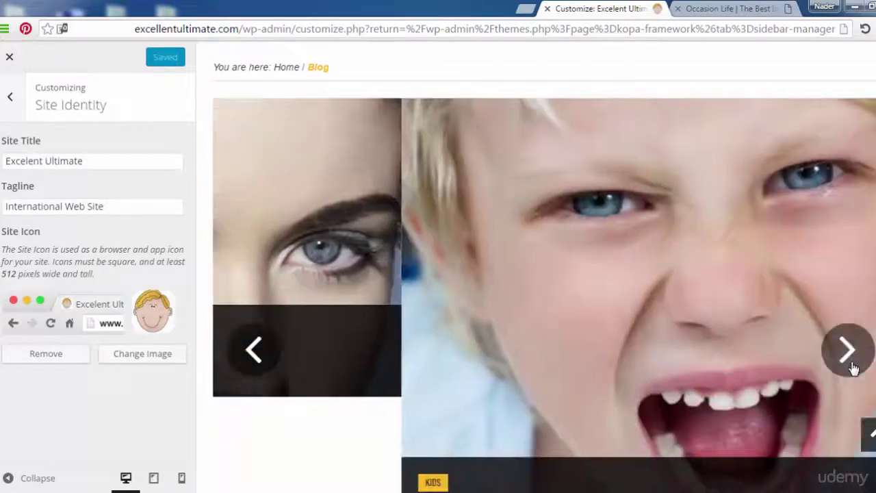
click(847, 350)
click(847, 351)
click(848, 353)
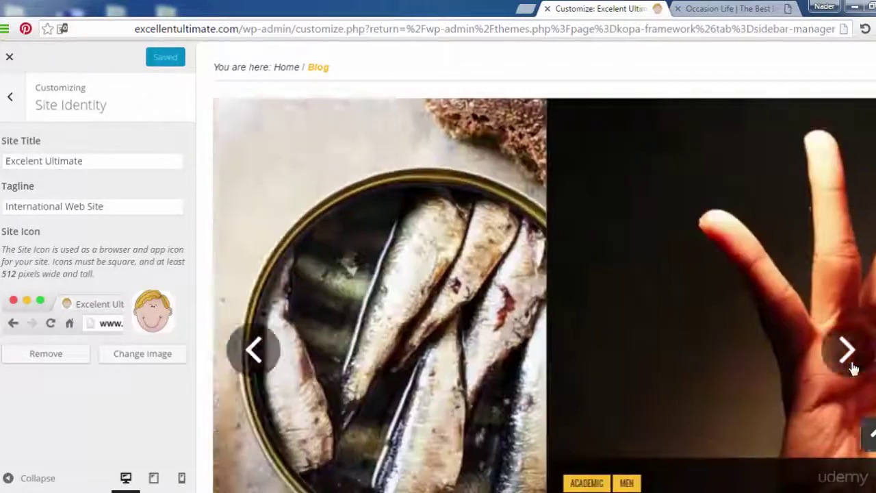
click(849, 353)
click(852, 366)
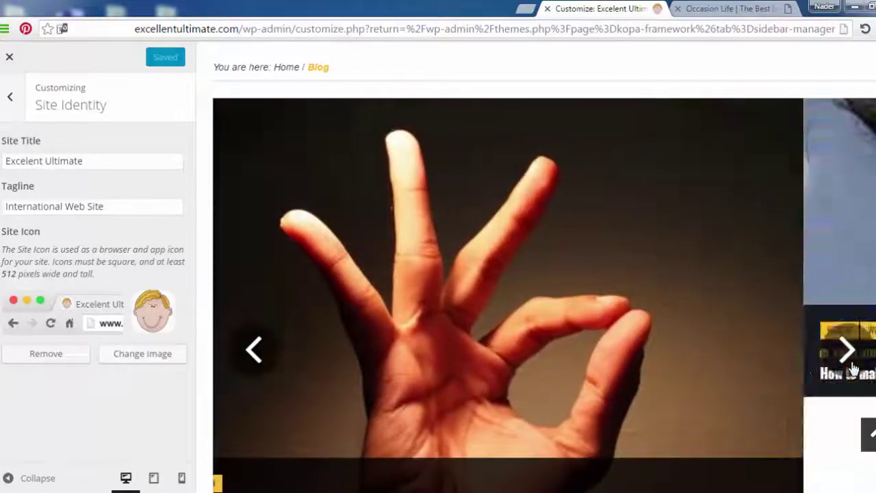
click(852, 366)
click(849, 351)
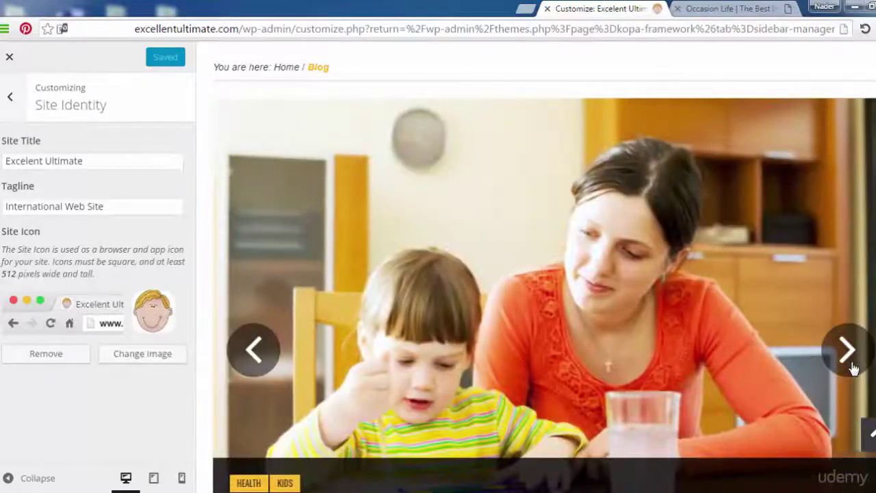
click(848, 351)
click(849, 351)
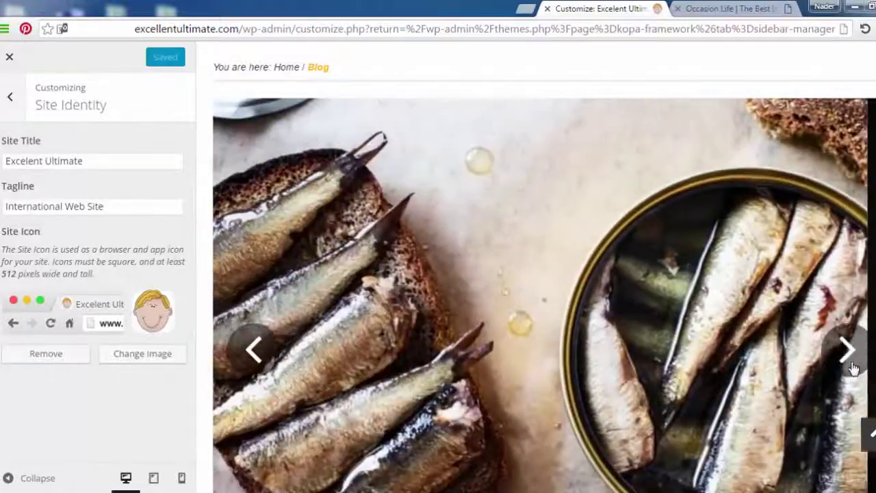
scroll(849, 351, up, 2)
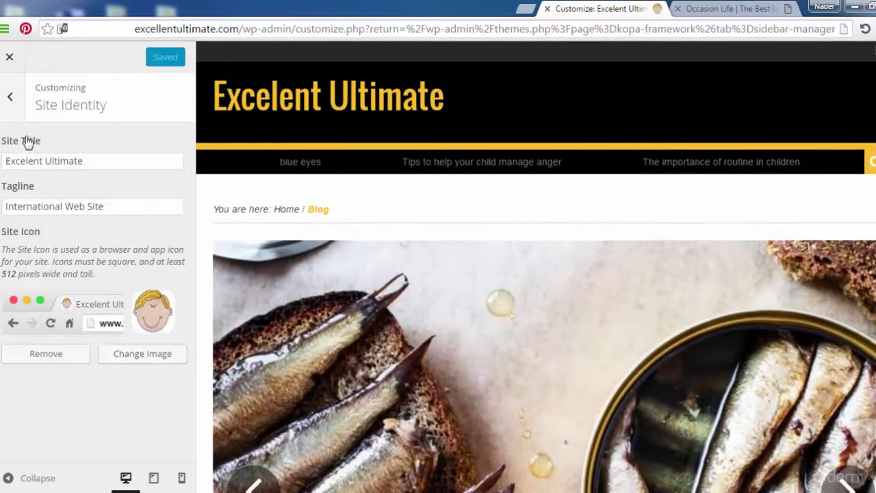
Assign Main_menu to the Top Menu location in the customizer's menu settings.
click(10, 99)
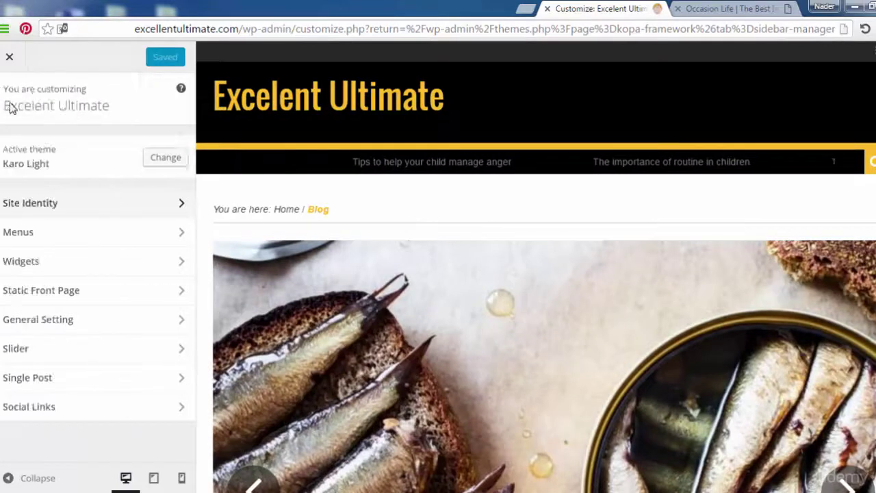
click(98, 237)
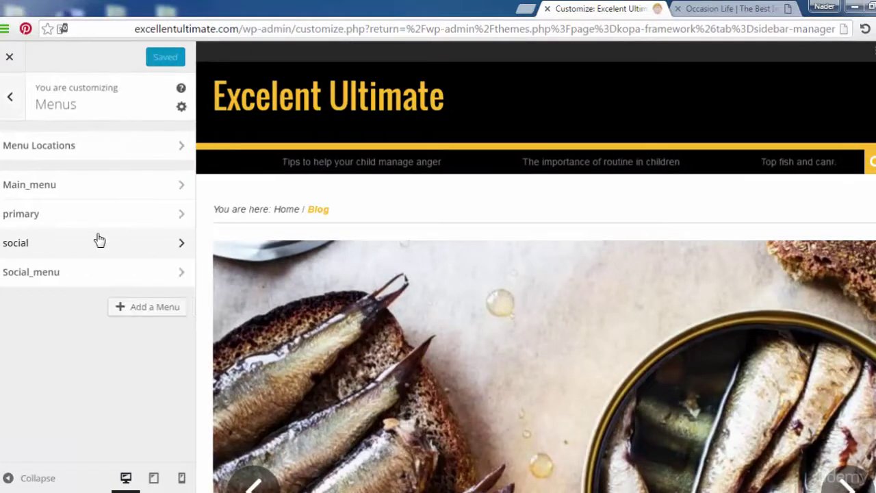
click(117, 190)
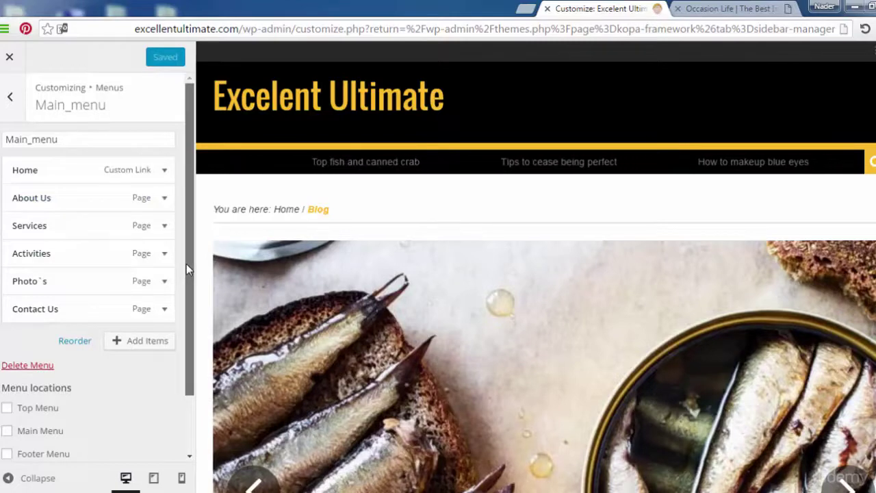
drag(186, 263, 186, 285)
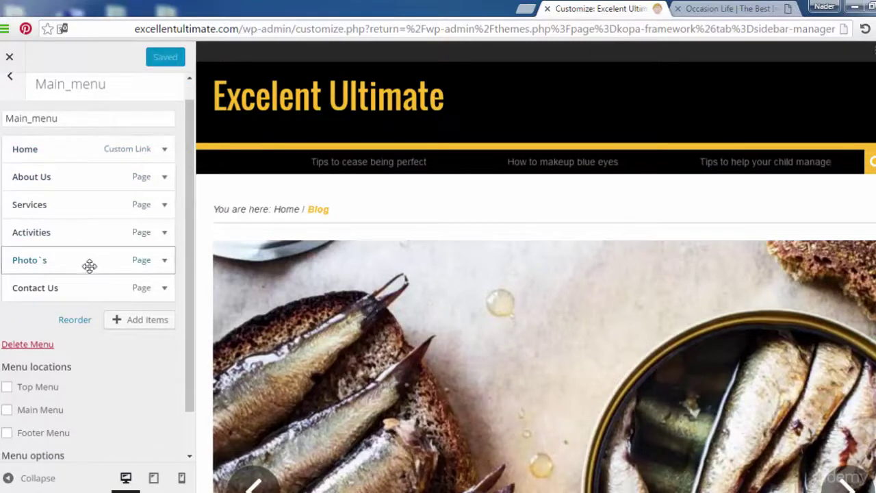
click(7, 388)
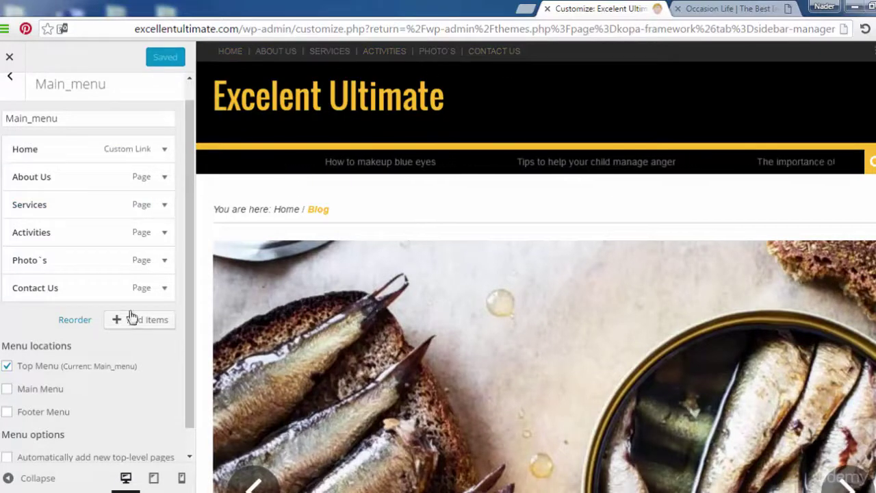
Assign the primary menu to the Main Menu and Footer Menu locations and check the page preview.
click(10, 78)
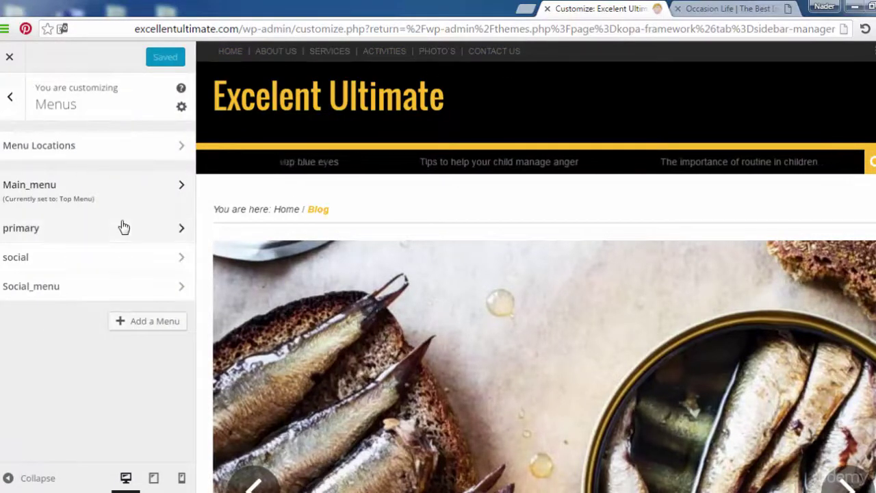
click(110, 234)
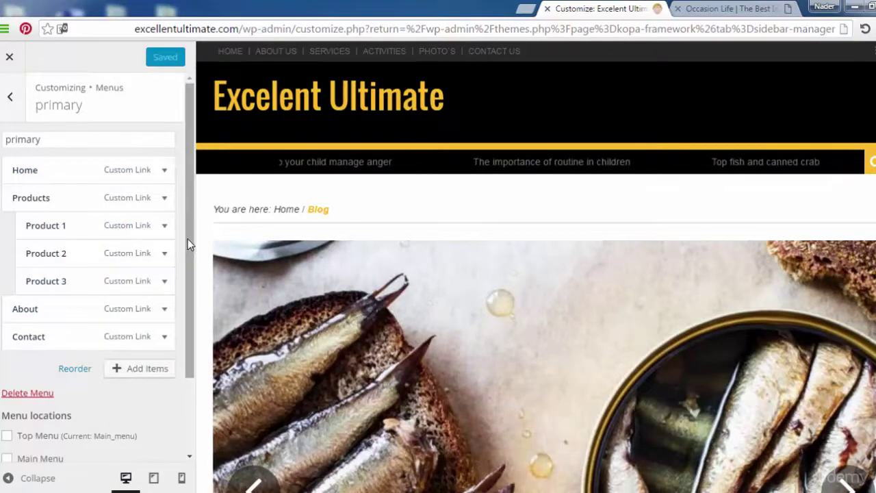
drag(188, 239, 192, 266)
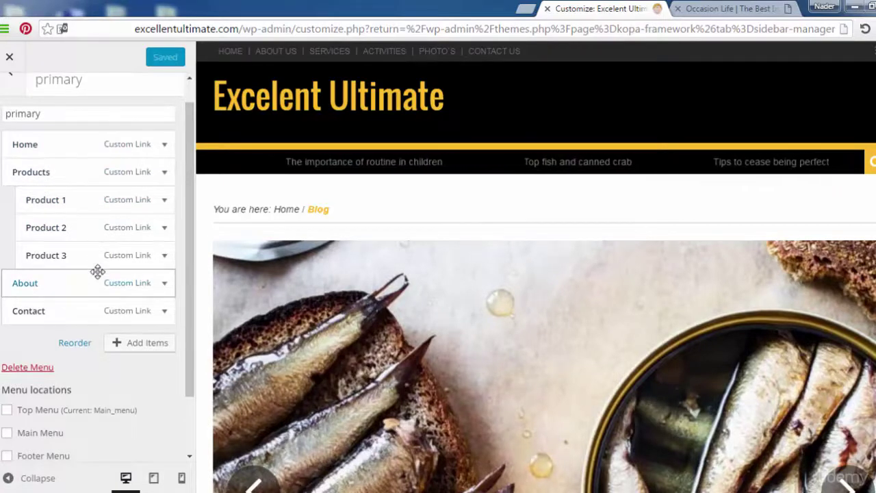
drag(189, 336, 192, 378)
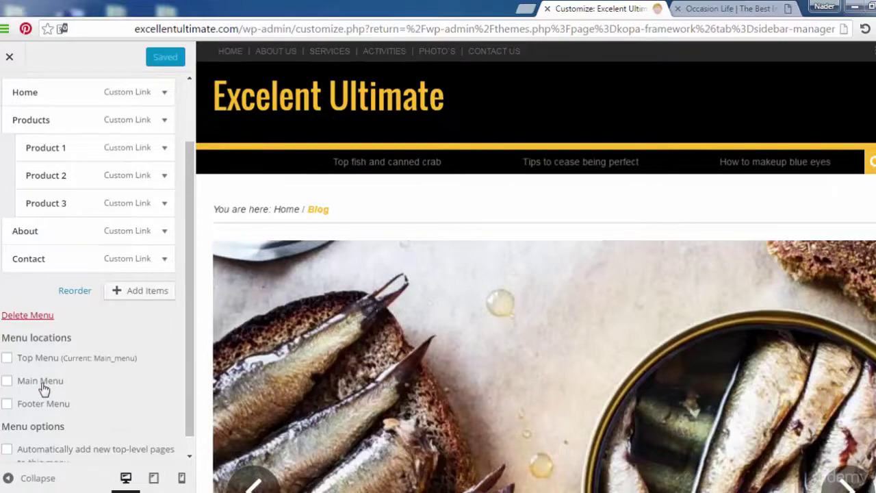
click(8, 382)
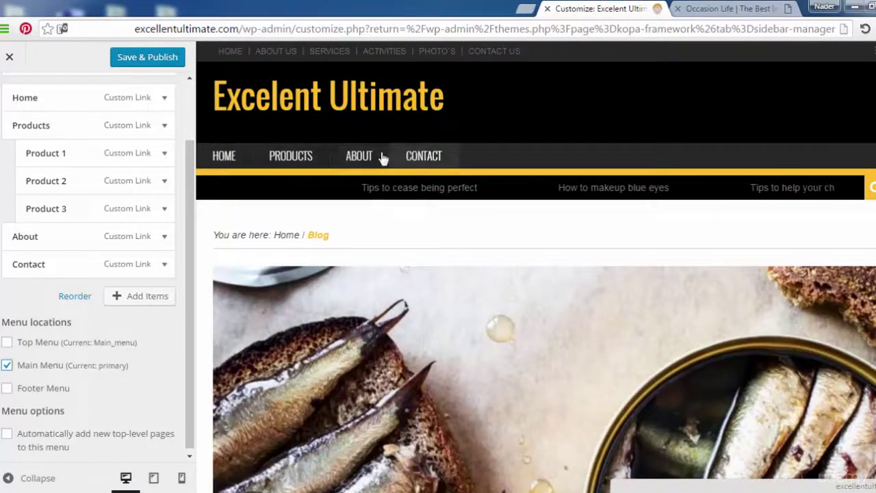
mouse_move(277, 157)
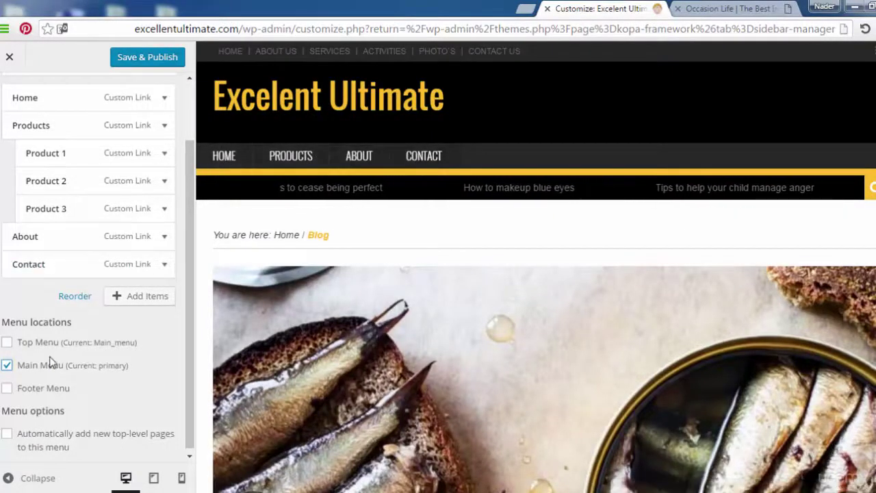
click(8, 389)
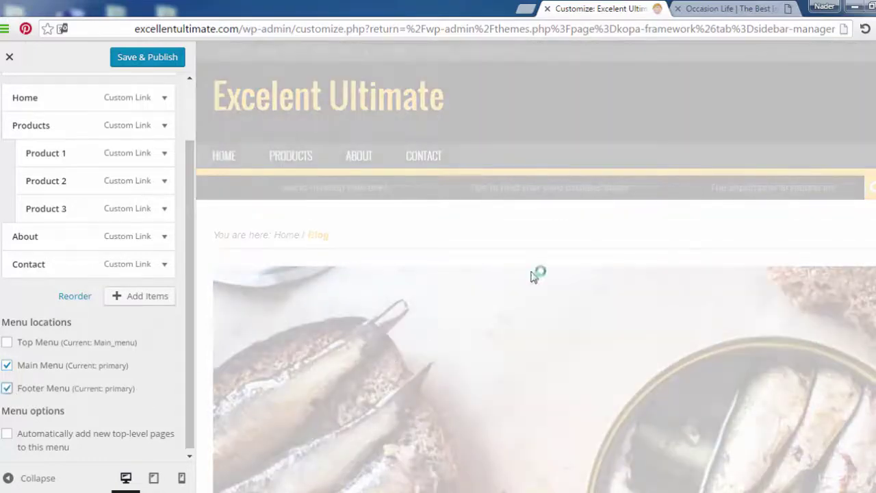
scroll(536, 266, down, 15)
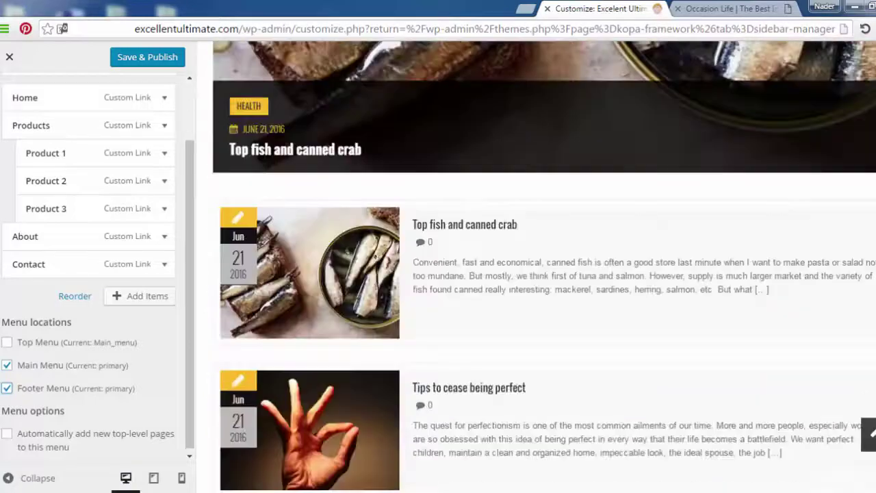
Unassign the primary menu from the Main Menu and Footer Menu locations and publish the change.
scroll(536, 266, down, 2)
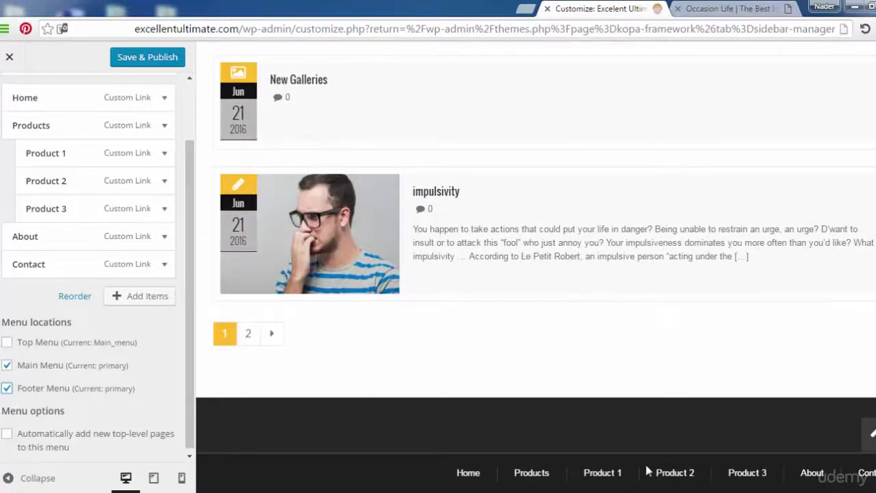
scroll(478, 86, up, 15)
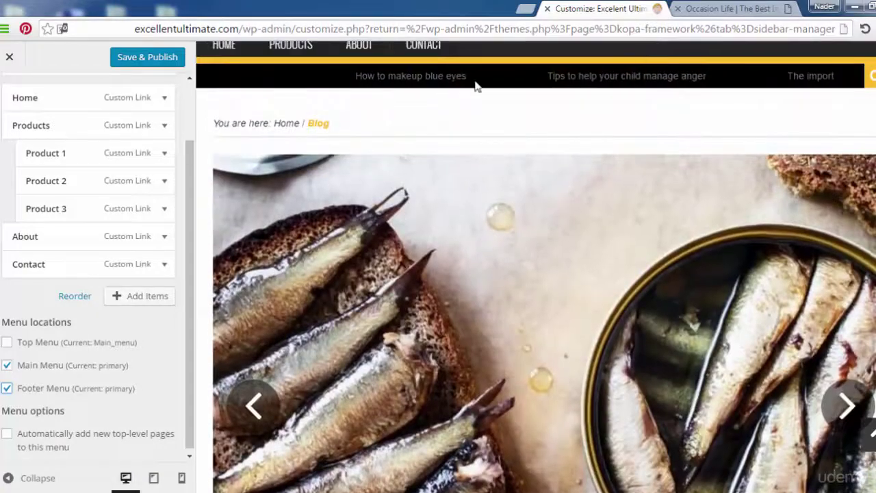
click(7, 389)
click(8, 366)
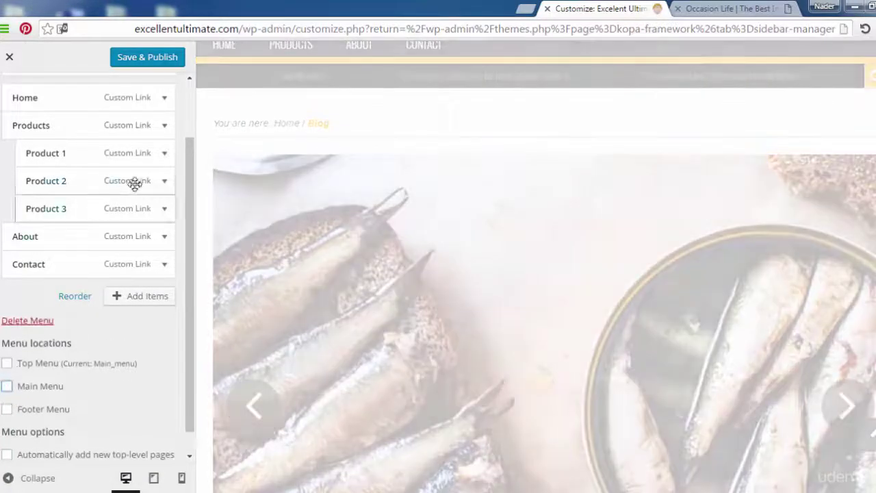
click(147, 57)
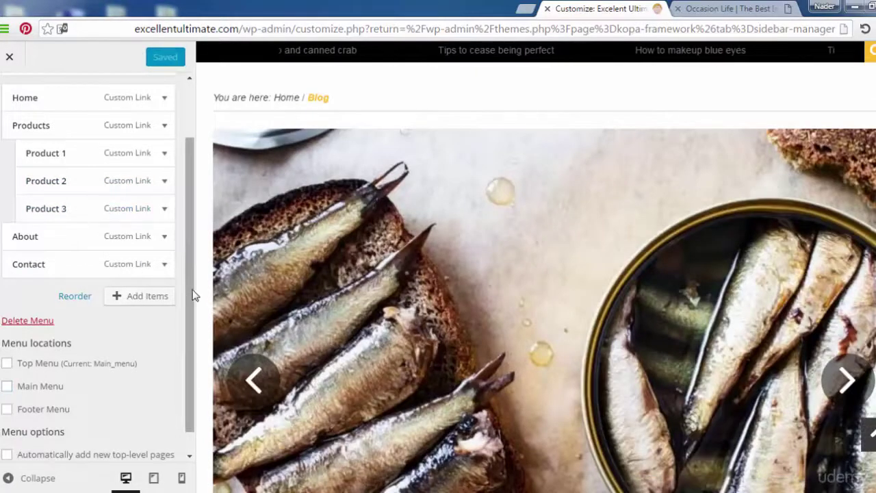
Assign Main_menu to the Main Menu and Footer Menu locations instead of Top Menu, and publish after checking the page preview.
drag(193, 294, 197, 221)
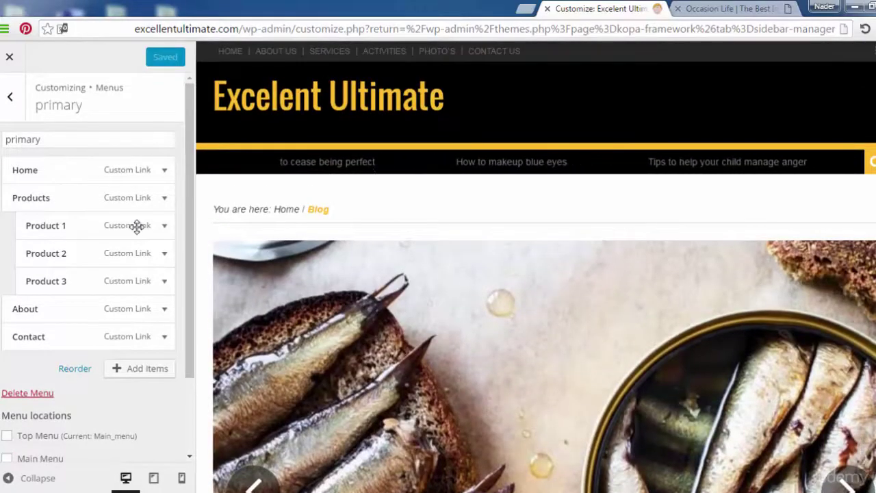
click(12, 103)
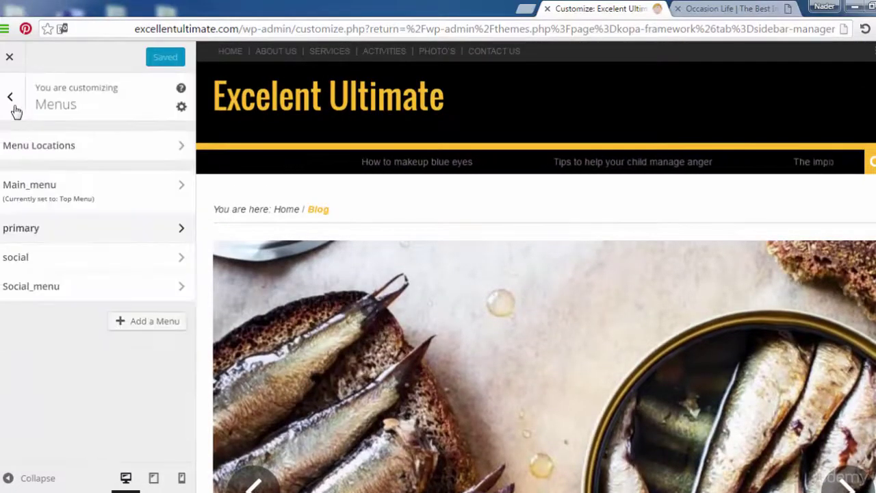
click(117, 199)
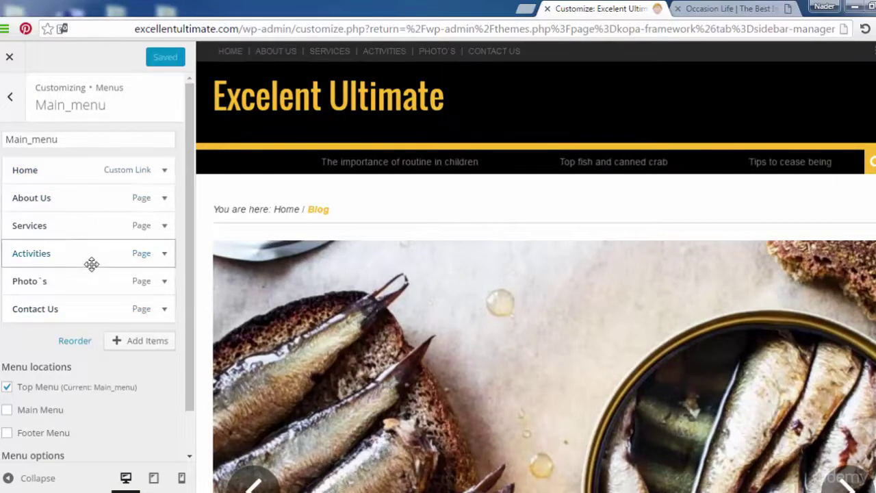
click(7, 410)
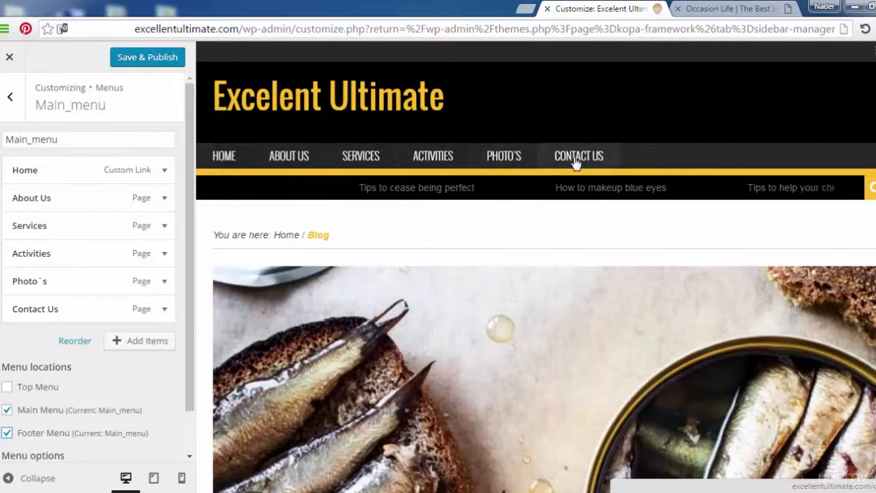
scroll(866, 157, down, 15)
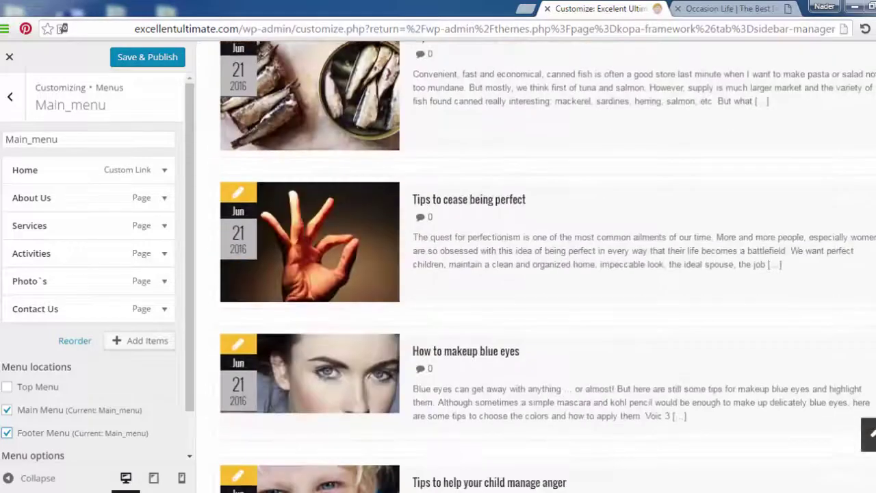
scroll(534, 273, down, 6)
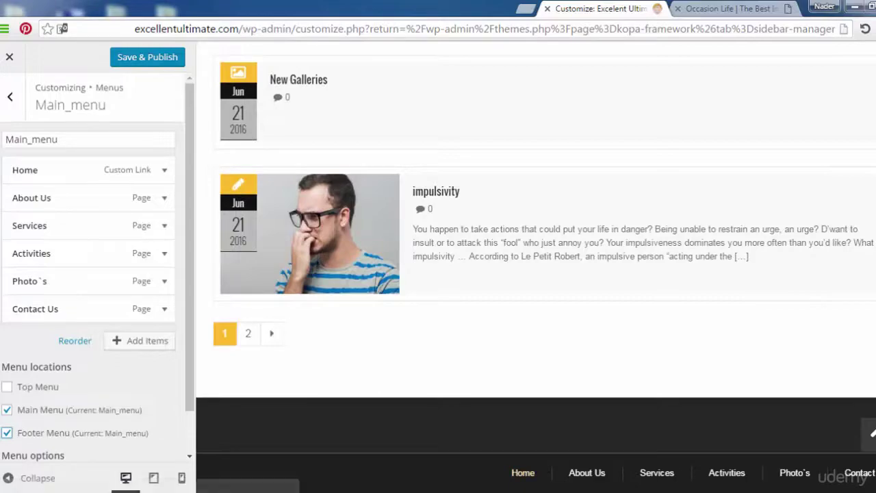
scroll(692, 468, up, 15)
scroll(871, 431, up, 4)
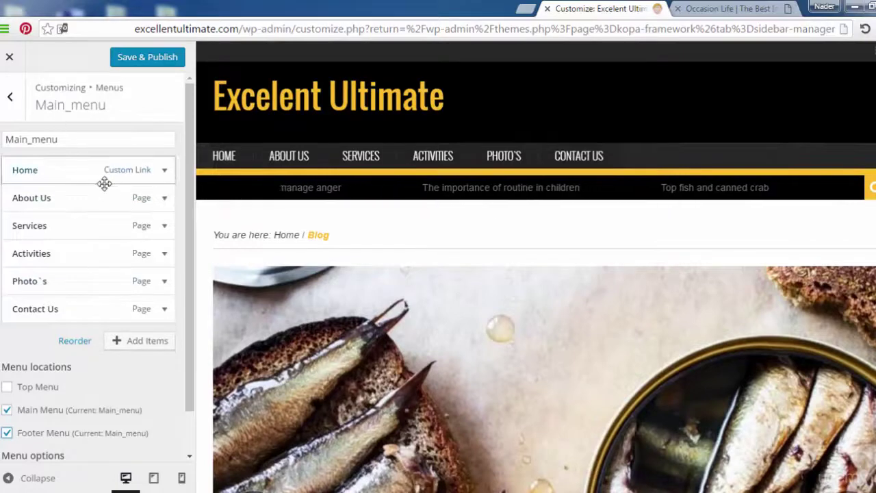
click(156, 62)
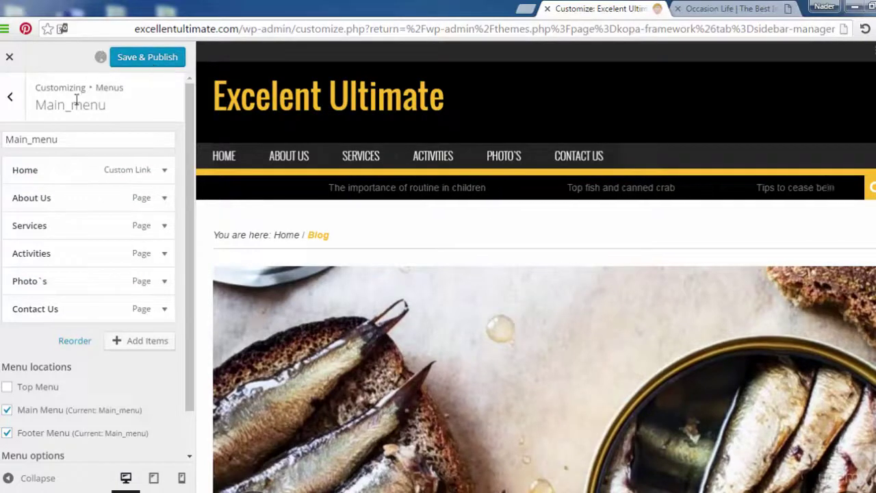
Assign the social menu to the Top Menu location and publish the change.
click(10, 100)
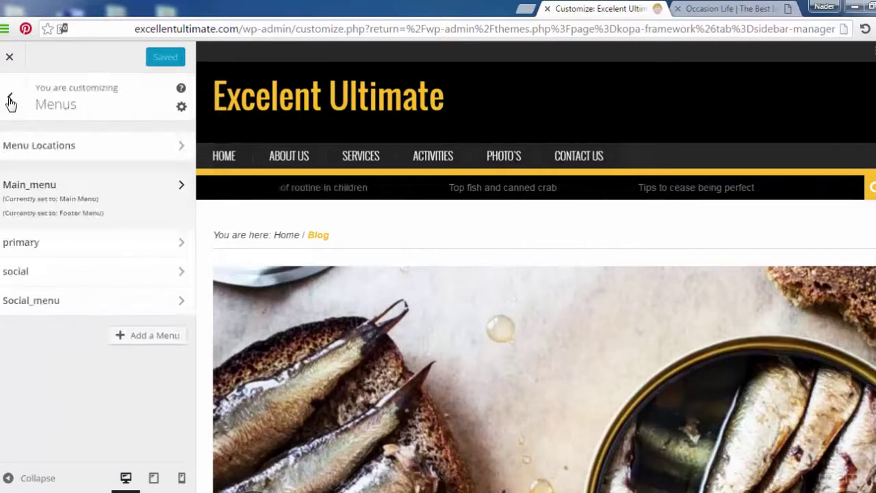
click(95, 272)
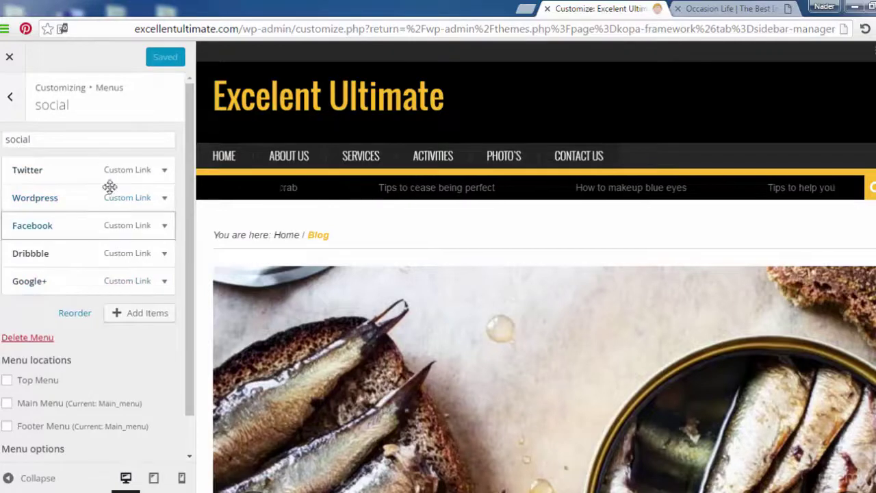
click(6, 98)
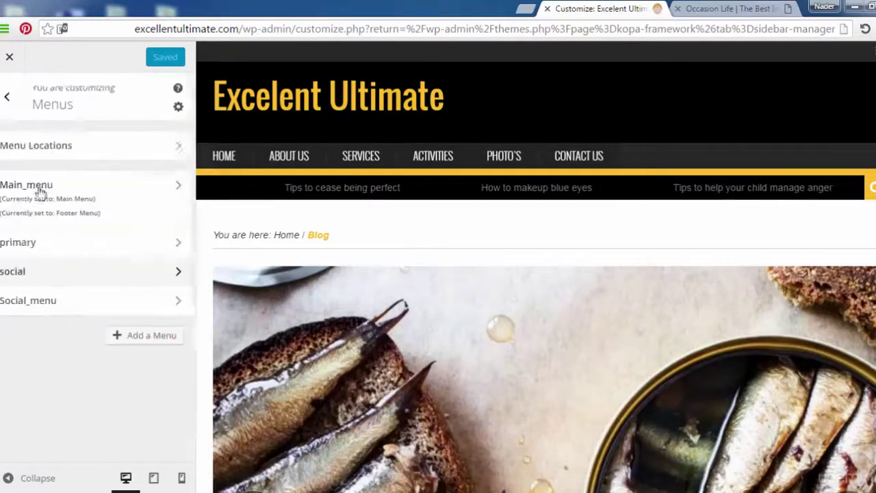
click(78, 277)
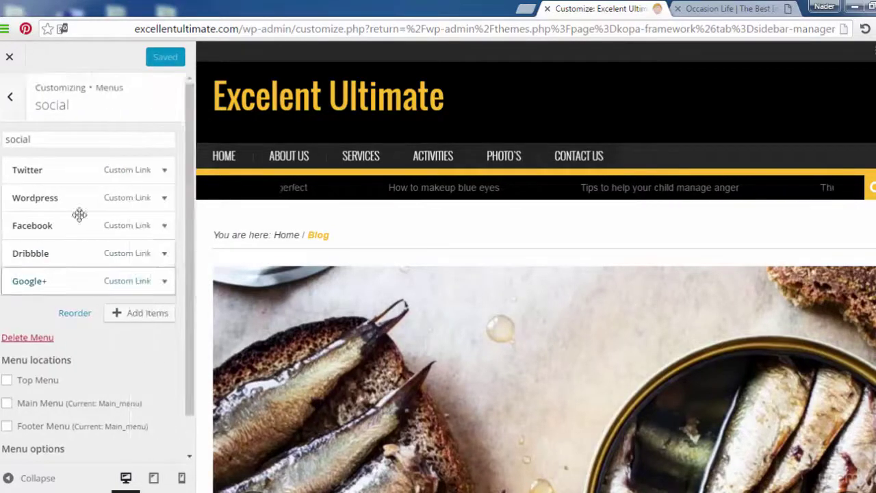
click(9, 382)
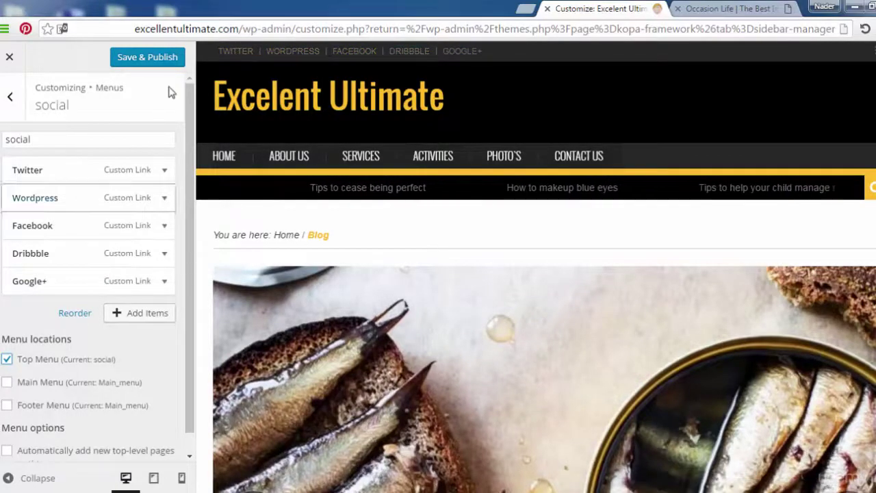
click(162, 60)
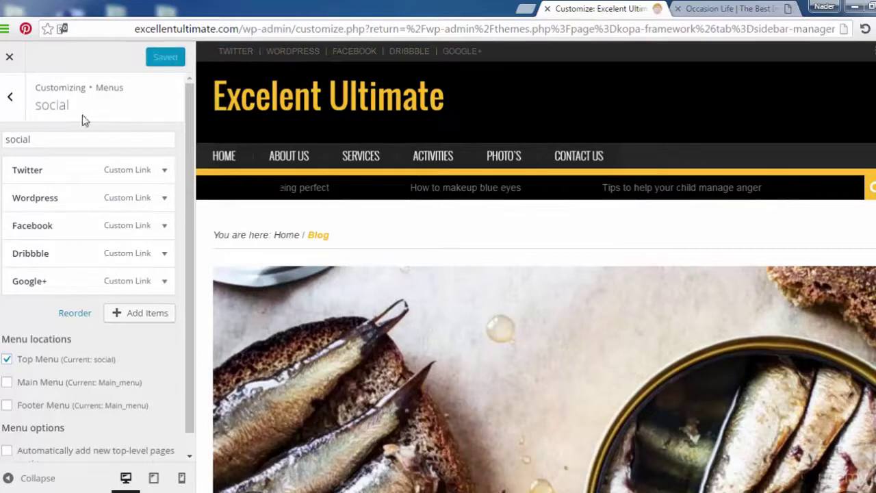
Add a Calendar widget titled "Calender" to the Right sidebar for blog widget area.
click(11, 98)
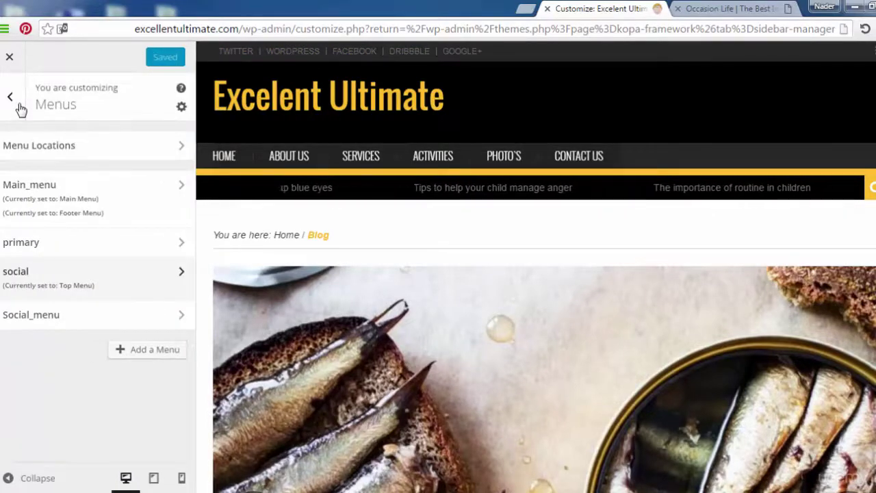
click(11, 98)
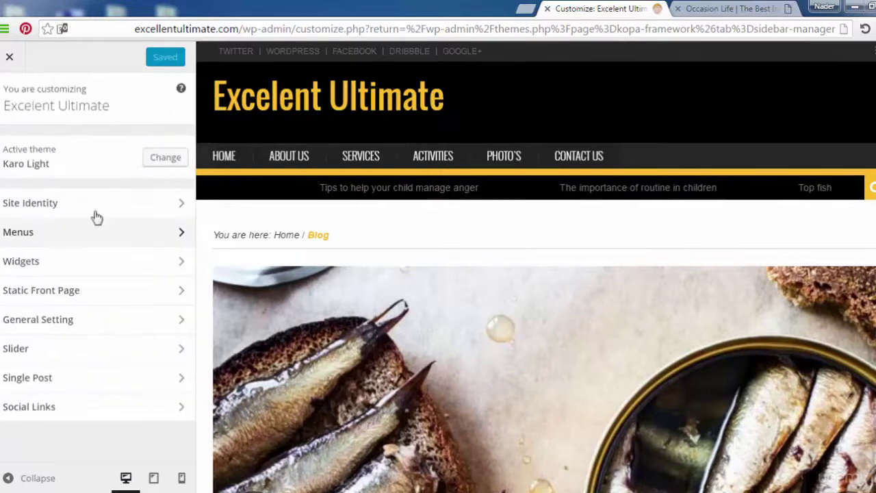
click(117, 273)
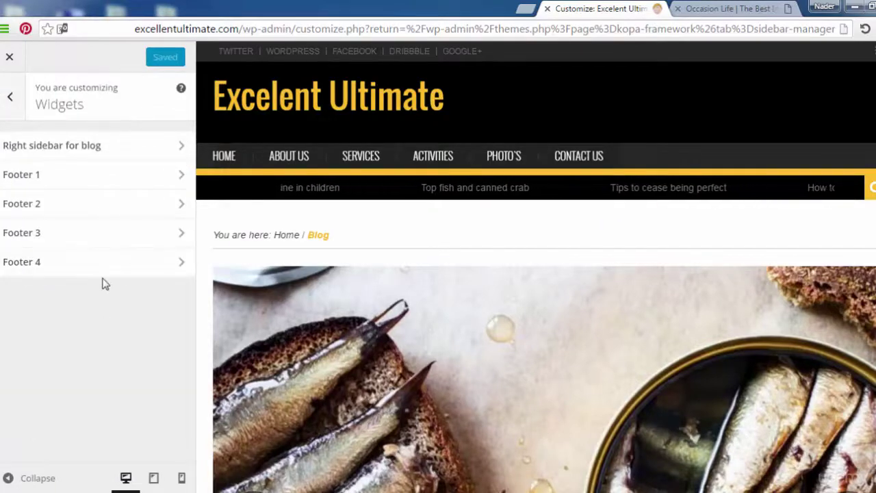
click(118, 149)
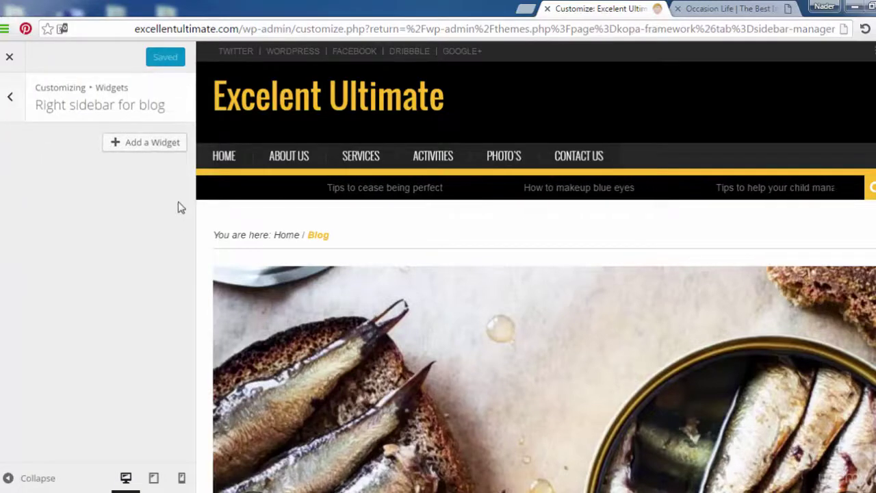
click(152, 144)
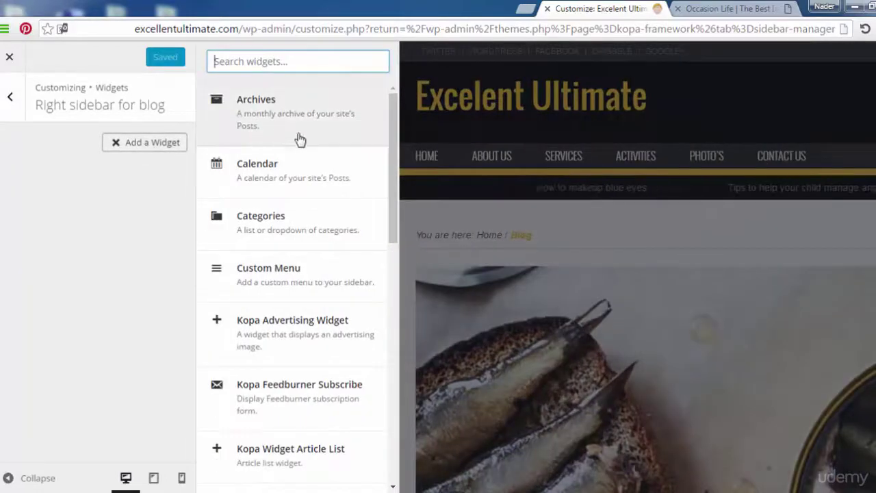
click(304, 176)
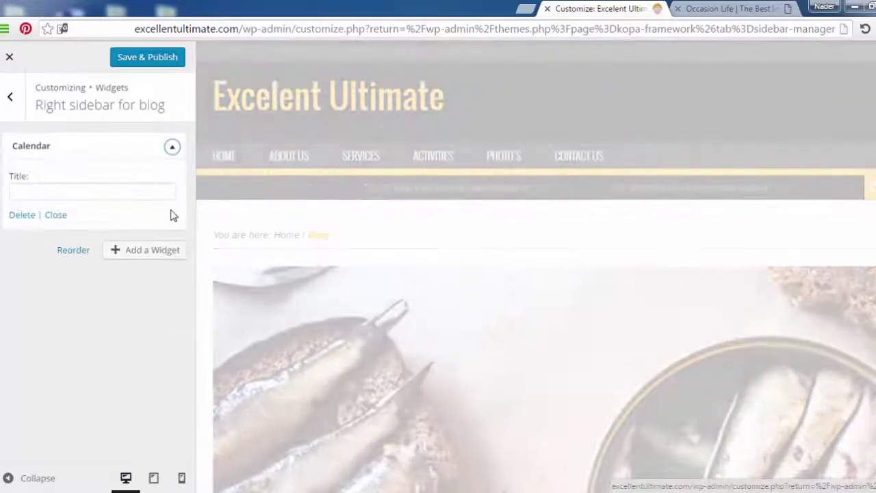
click(131, 194)
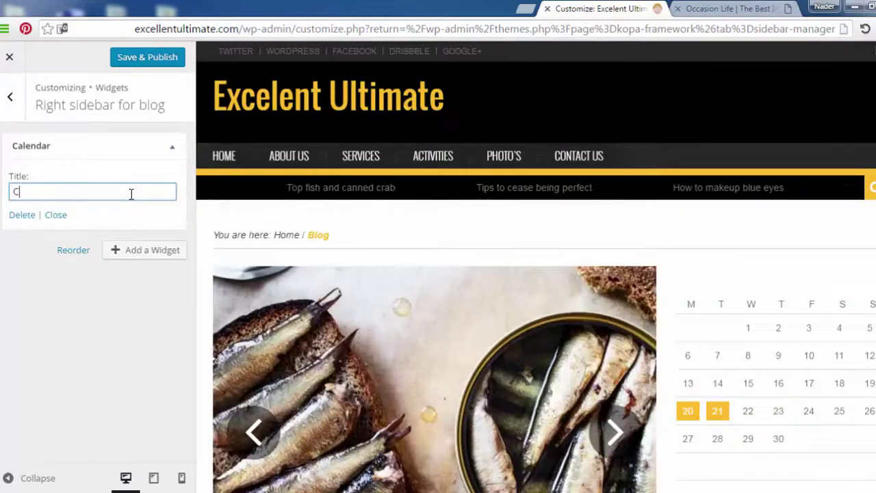
text(Calender)
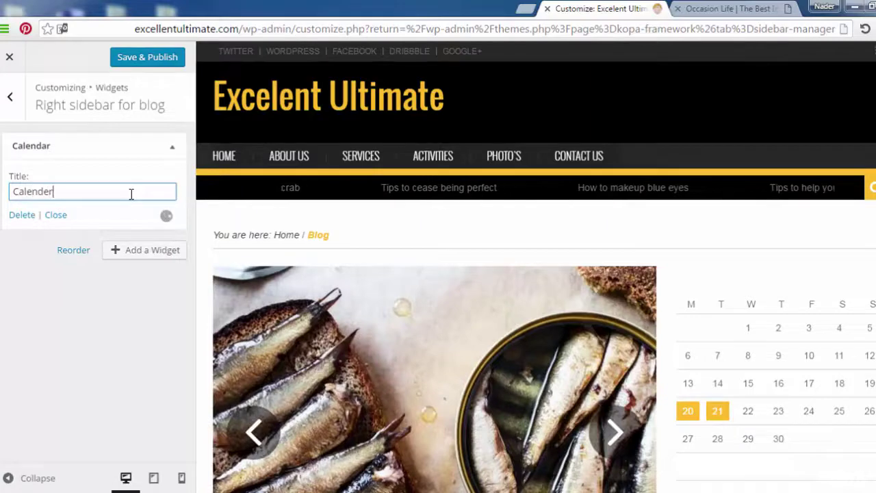
Add a Categories widget titled "Categories" to the right blog sidebar.
click(154, 251)
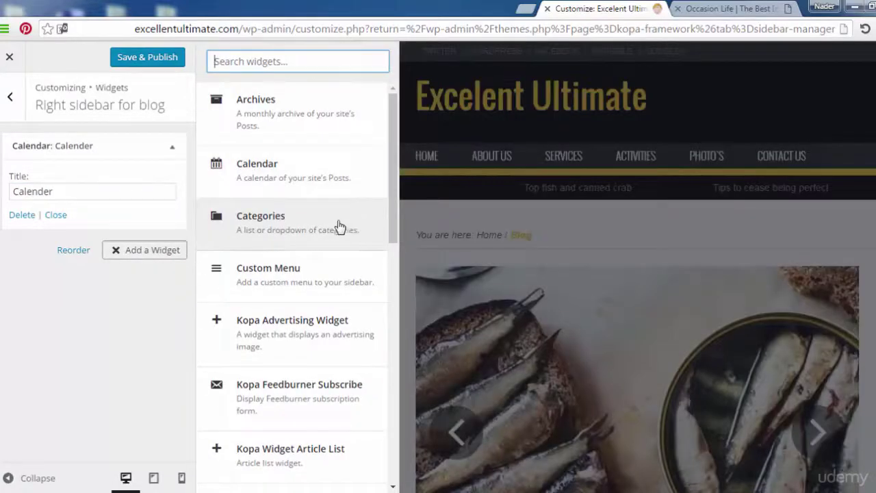
click(339, 227)
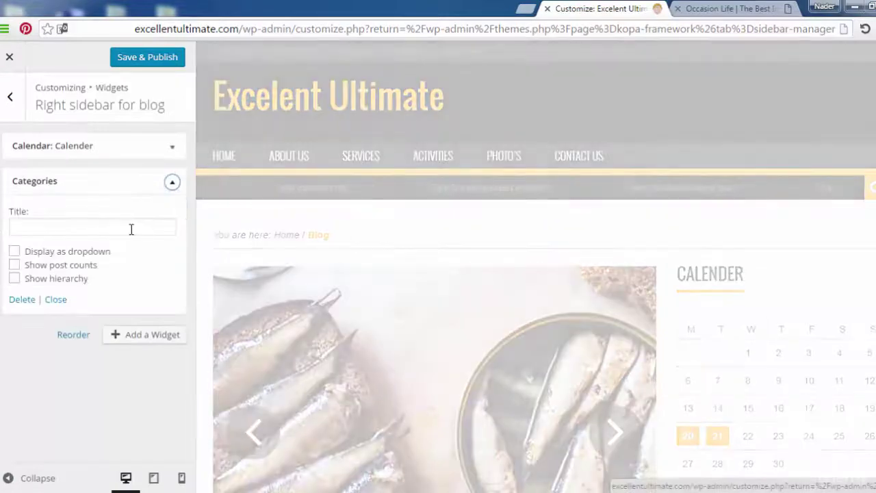
click(130, 228)
text(C)
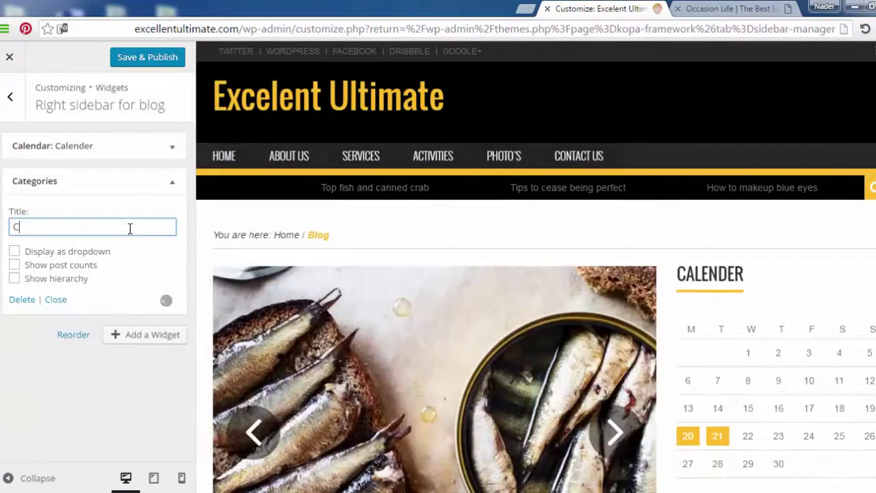
text(ategori)
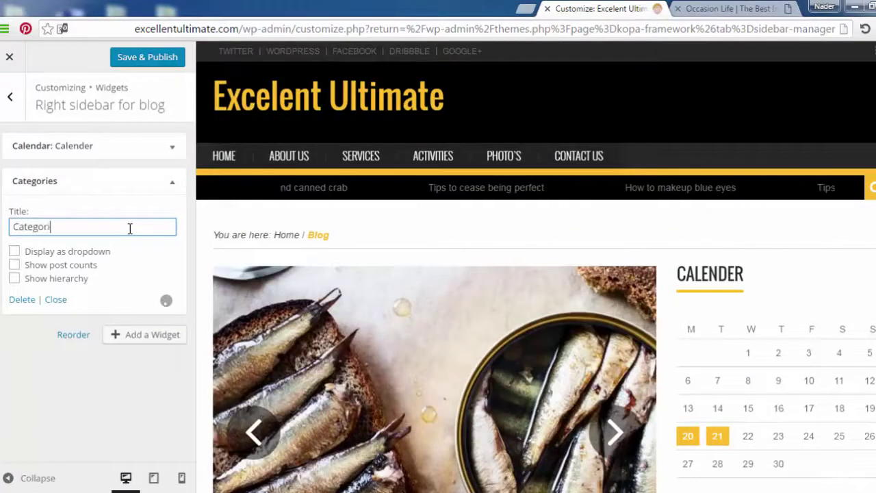
text(es)
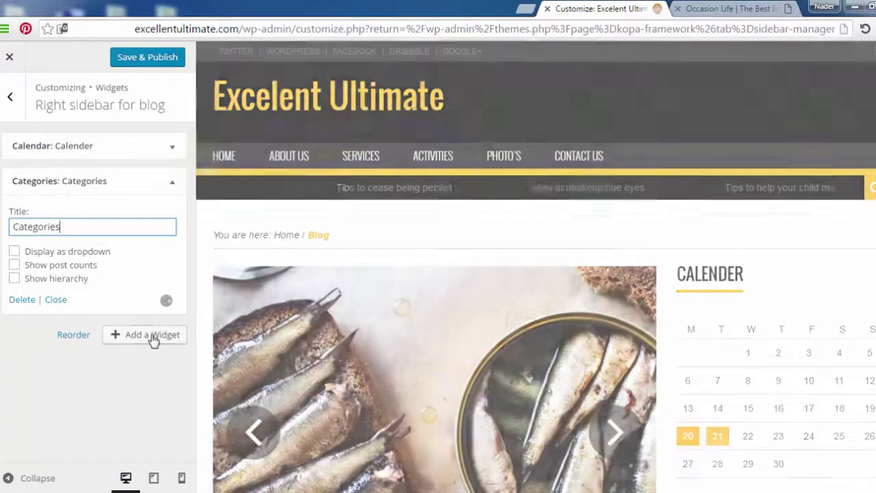
Add a Kopa Advertising Widget titled "Google" to the right blog sidebar, keeping its target as Open in new tab.
click(155, 336)
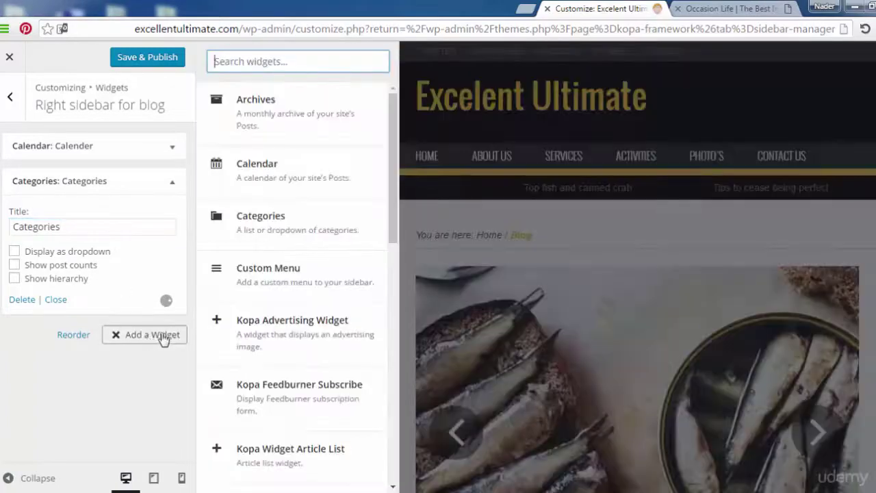
drag(392, 216, 394, 256)
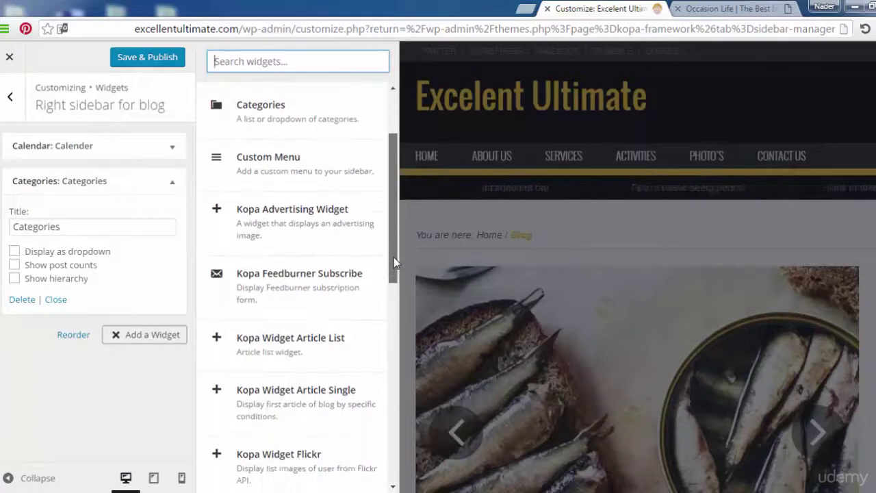
click(286, 226)
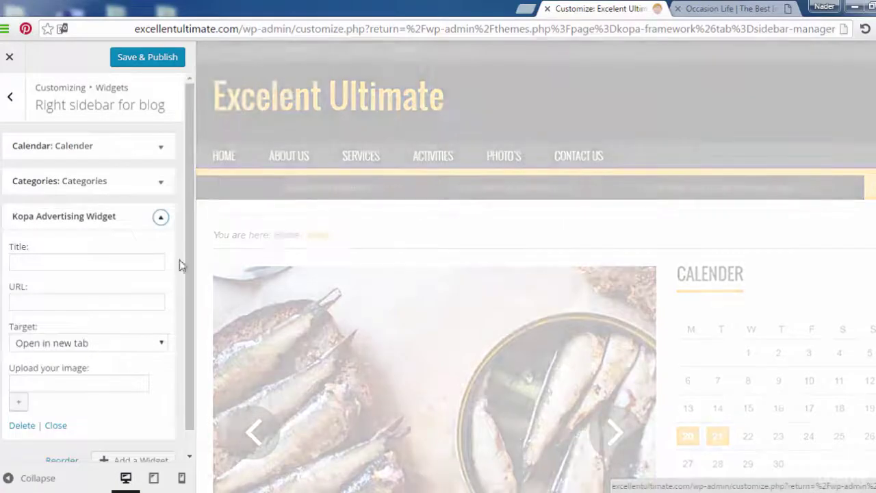
click(122, 265)
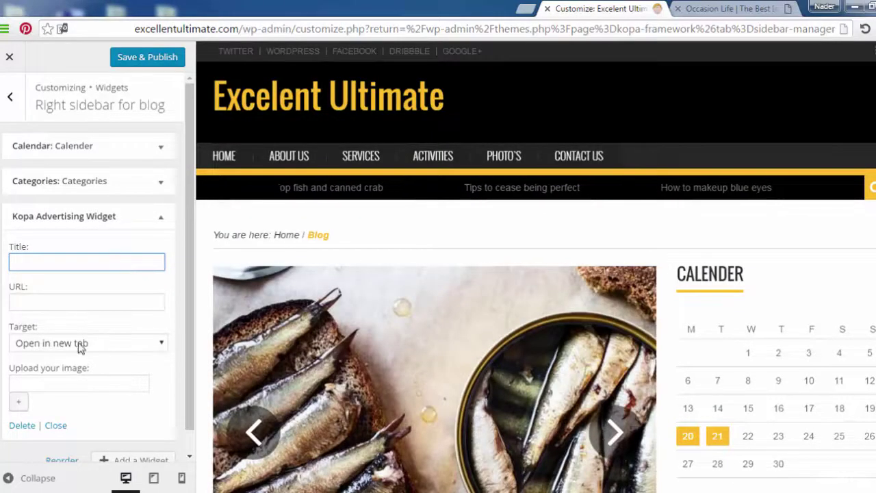
click(118, 350)
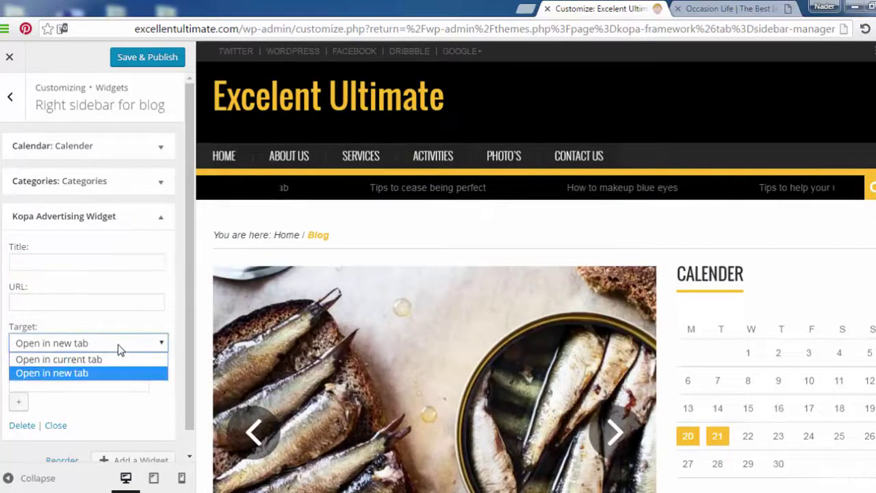
click(120, 349)
click(119, 263)
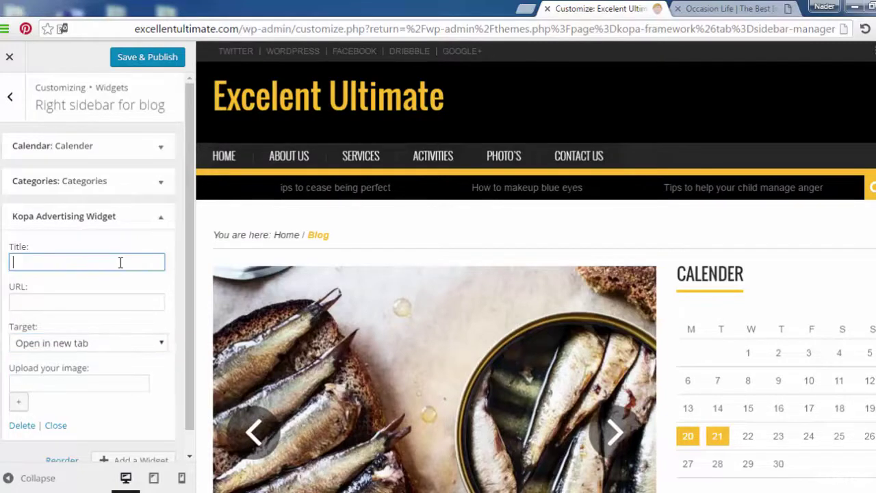
text(Google)
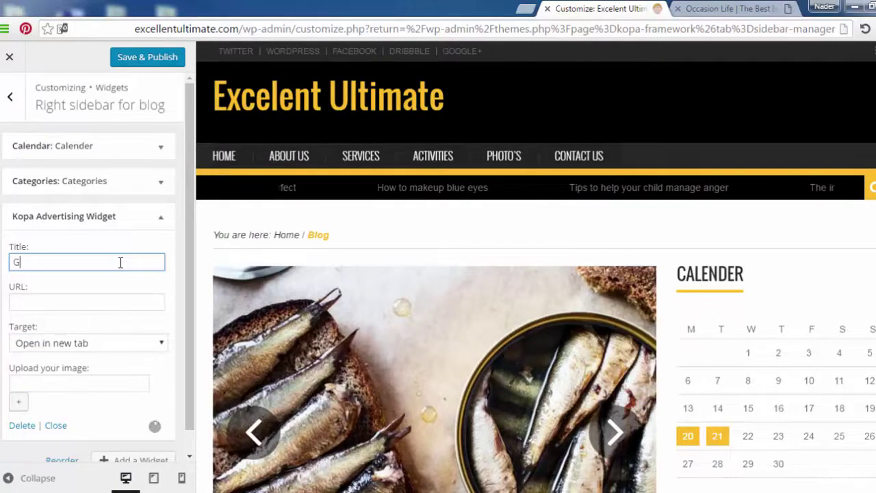
click(106, 306)
text(www)
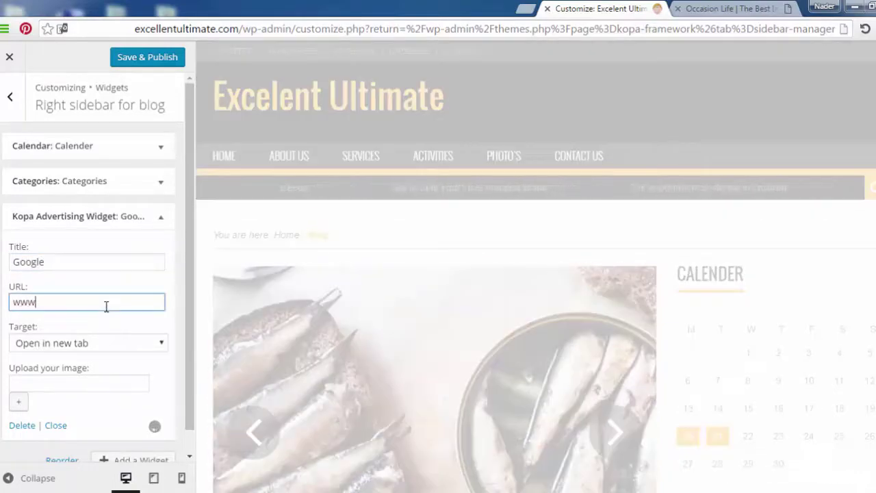
text(.googlw)
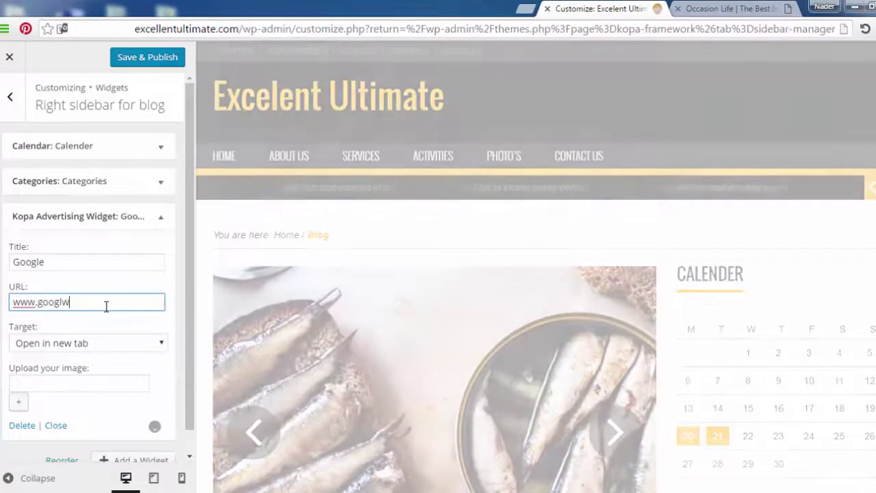
text(e.com)
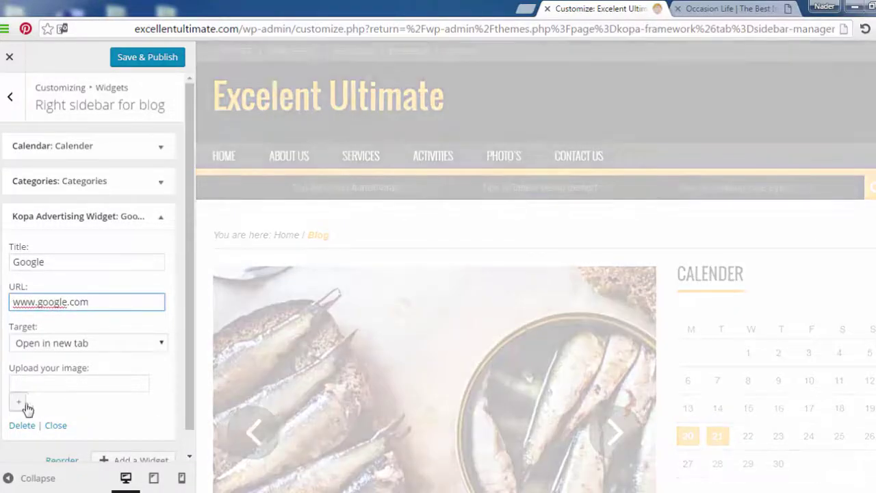
Try to upload an image for the Google advertising widget, and collapse its settings.
click(20, 404)
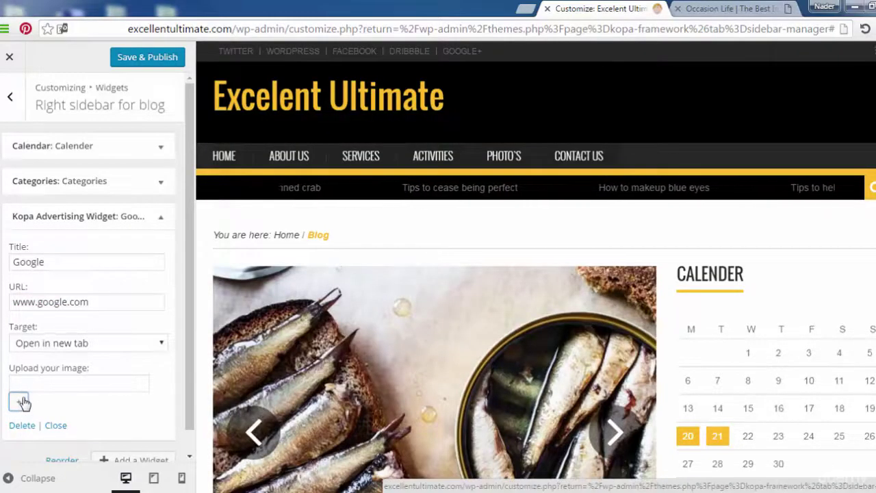
click(48, 380)
click(22, 406)
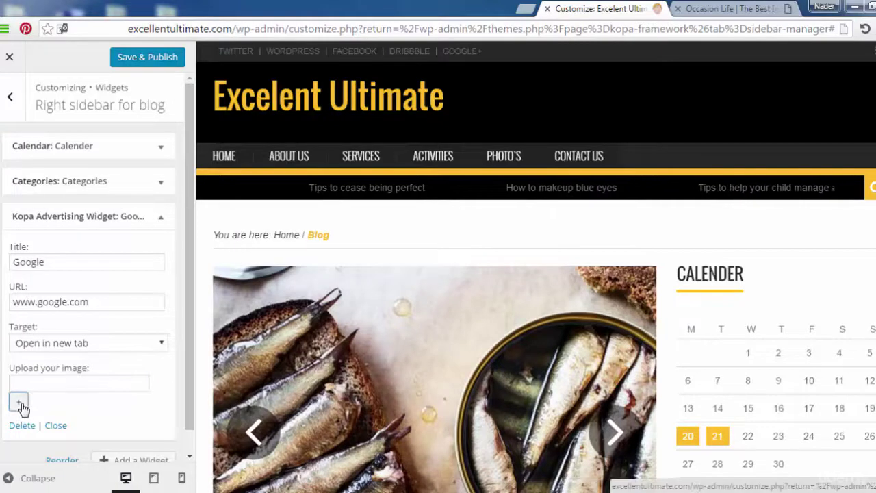
click(46, 386)
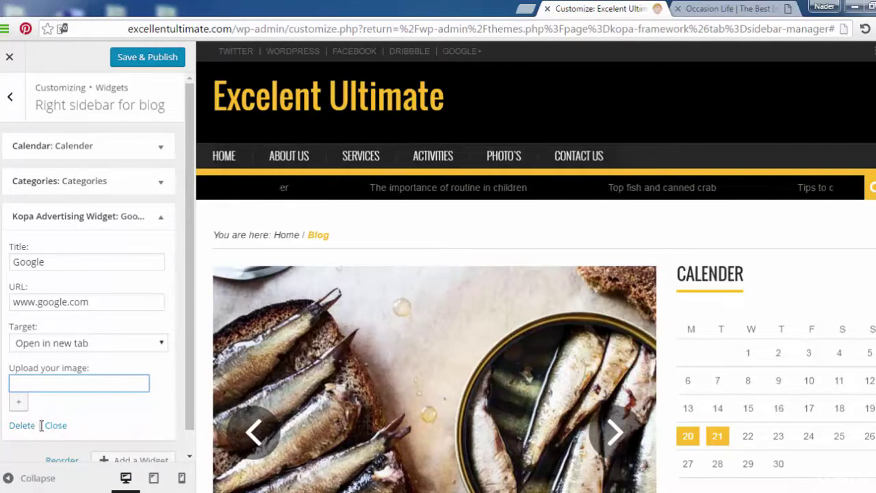
right_click(59, 383)
click(57, 383)
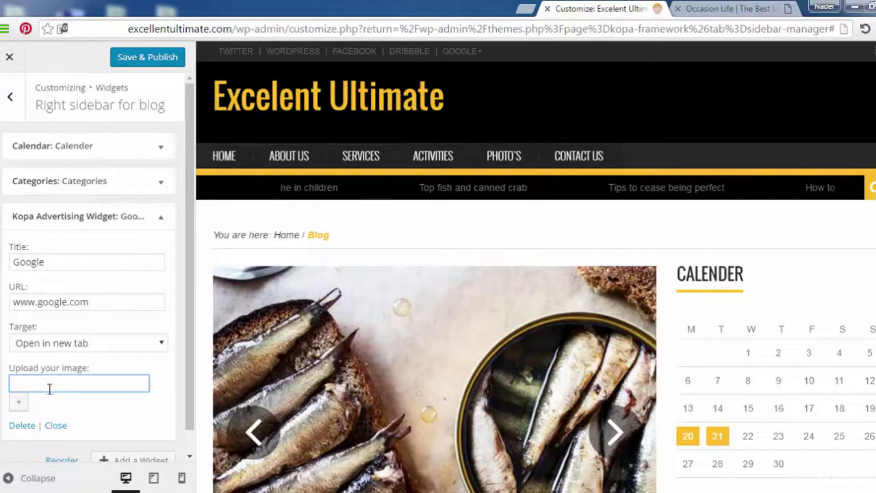
click(19, 402)
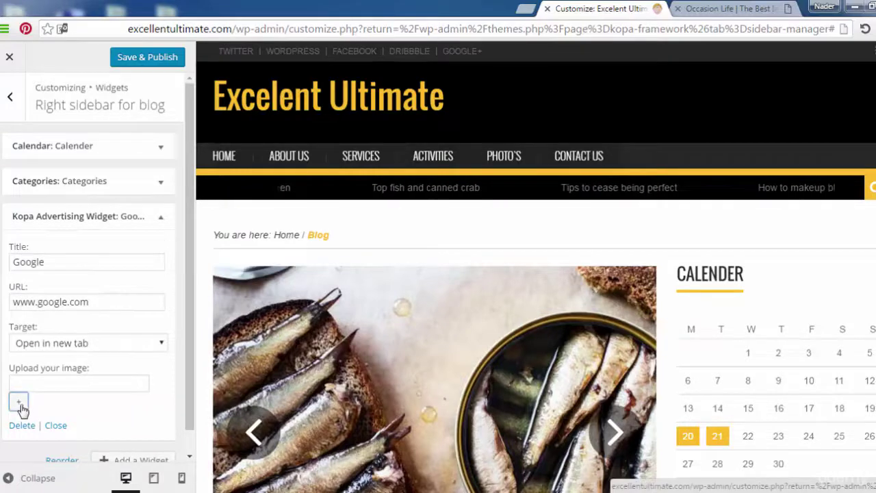
click(55, 425)
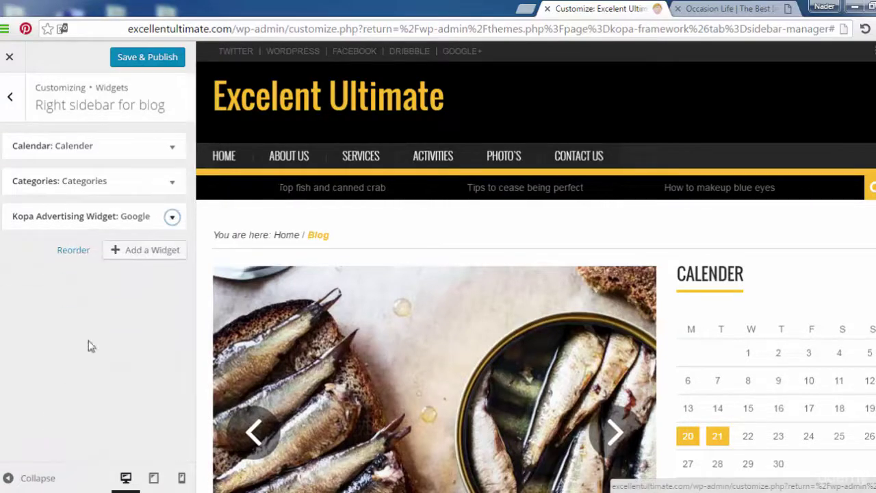
Add a Kopa Feedburner Subscribe widget titled "Subscriper" to the right blog sidebar.
click(152, 254)
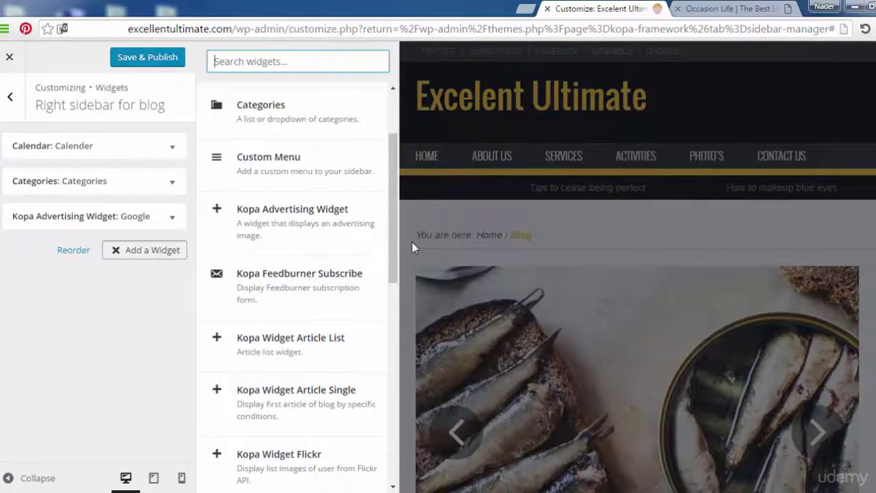
scroll(394, 260, down, 1)
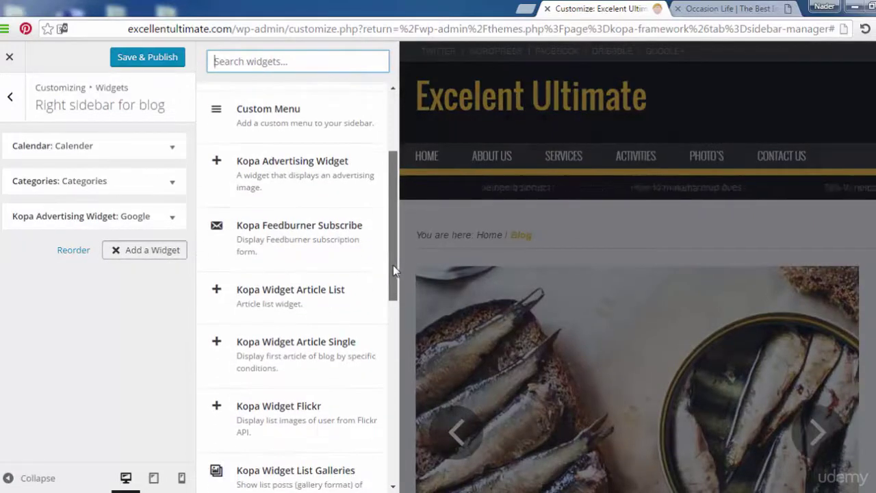
click(351, 246)
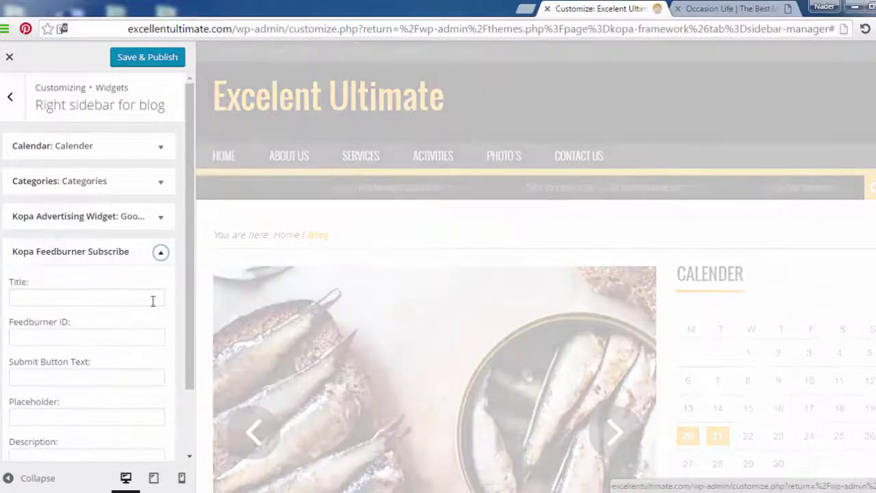
click(124, 299)
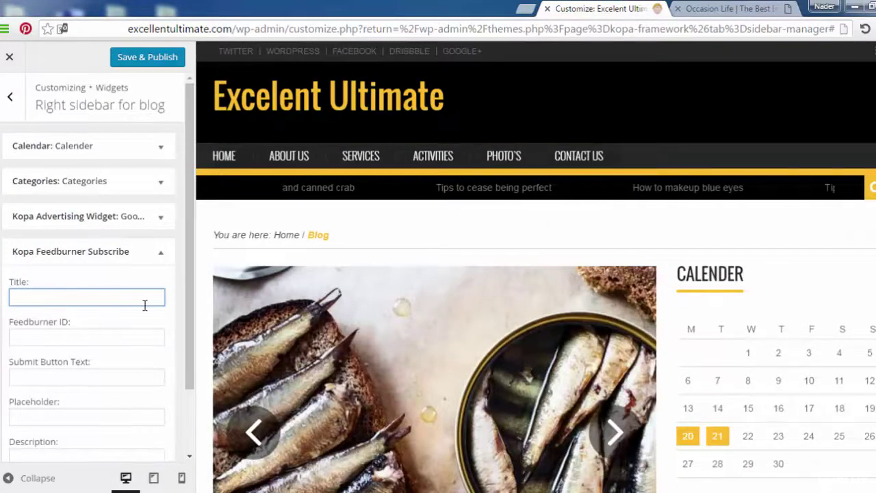
text(Sub)
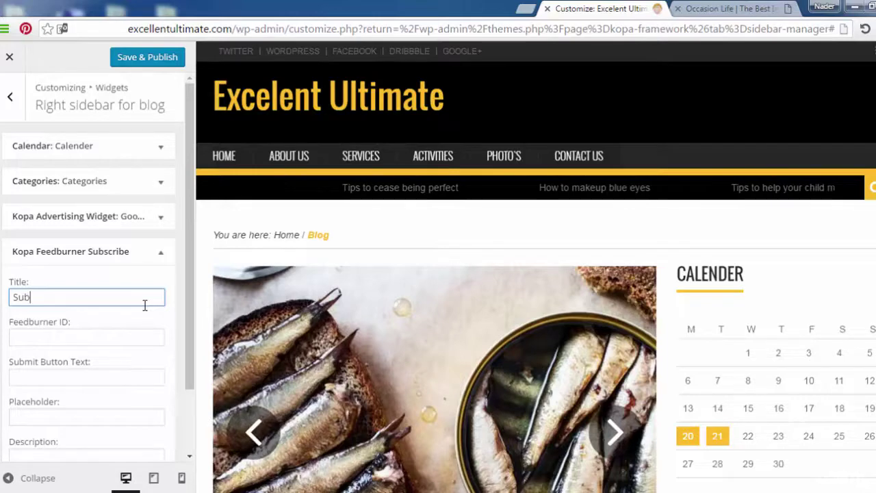
text(scriper)
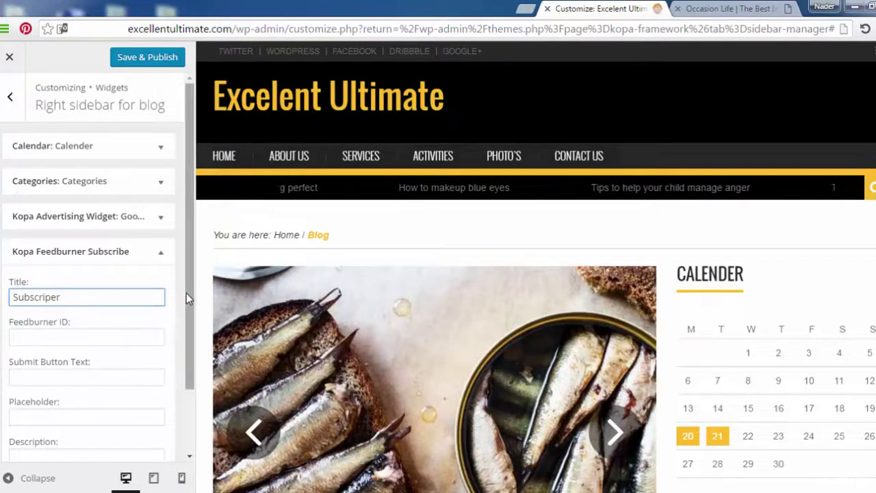
Add a Kopa Widget List Galleries titled "Health" to the right blog sidebar, with the Health category selected, and collapse its settings.
scroll(186, 294, down, 1)
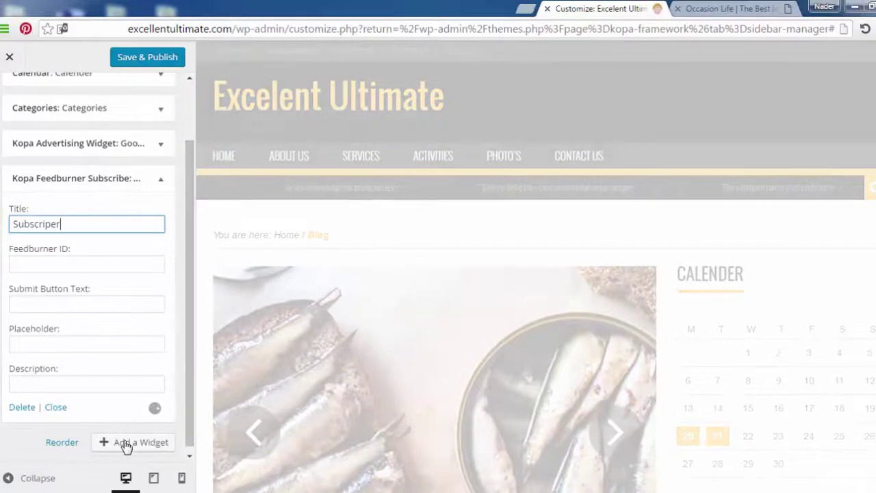
click(125, 445)
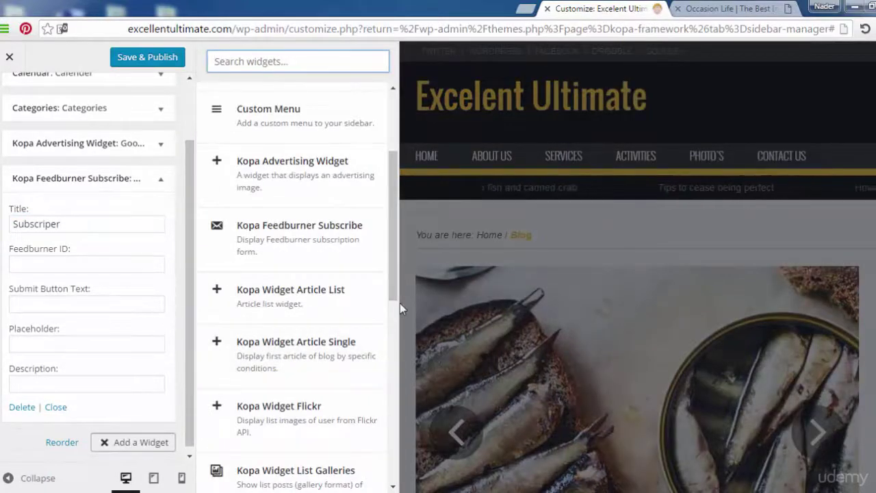
drag(393, 271, 392, 321)
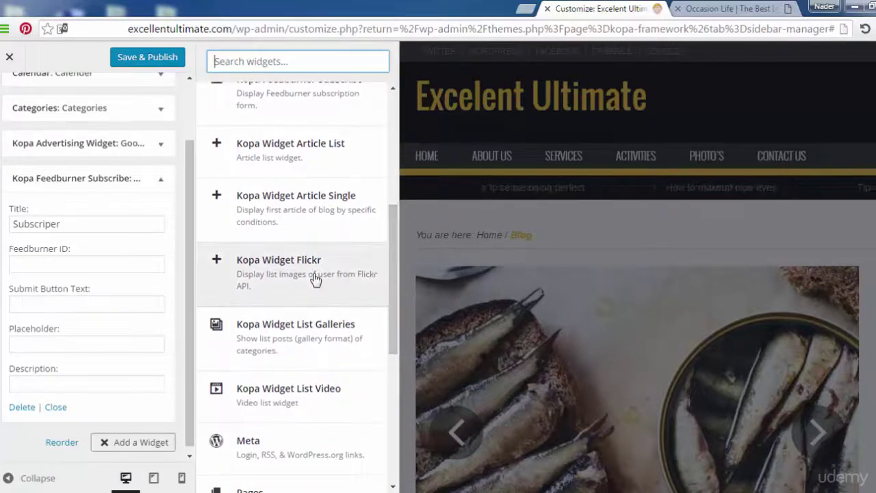
click(343, 340)
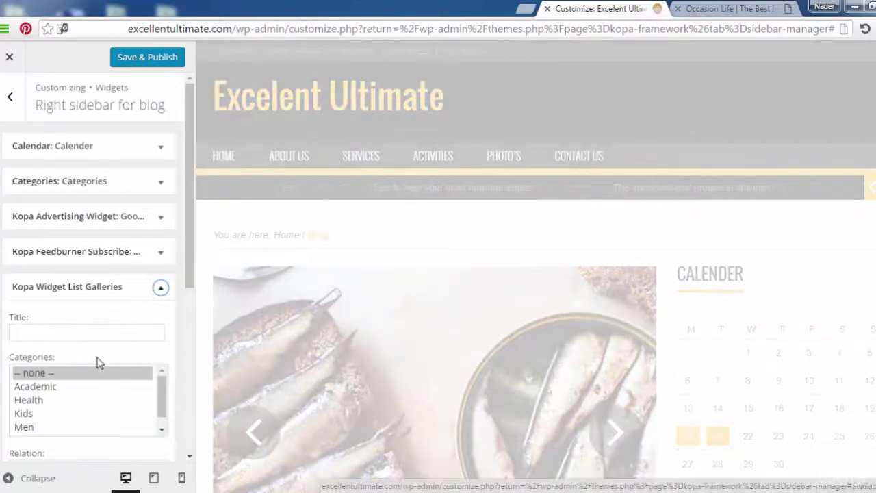
click(60, 387)
click(38, 401)
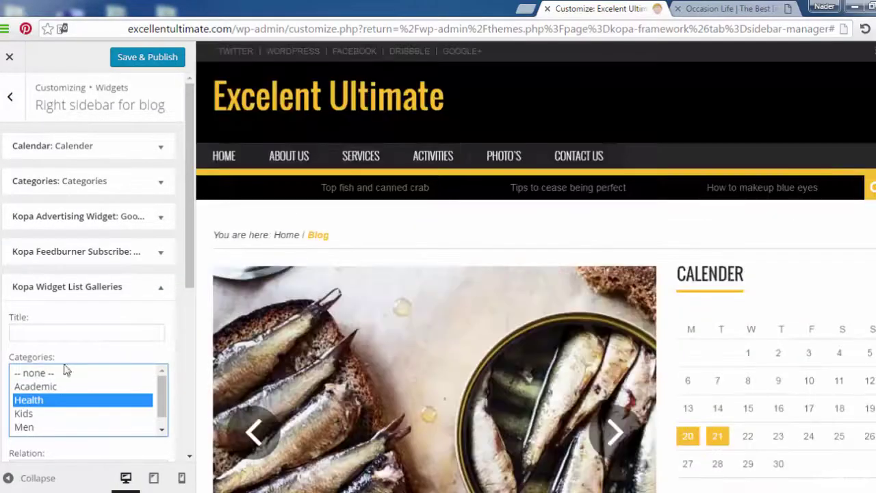
click(91, 331)
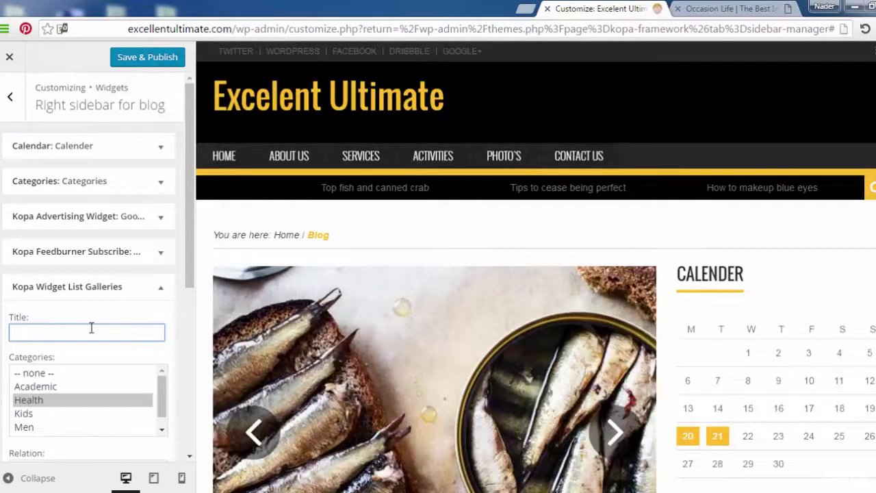
text(He)
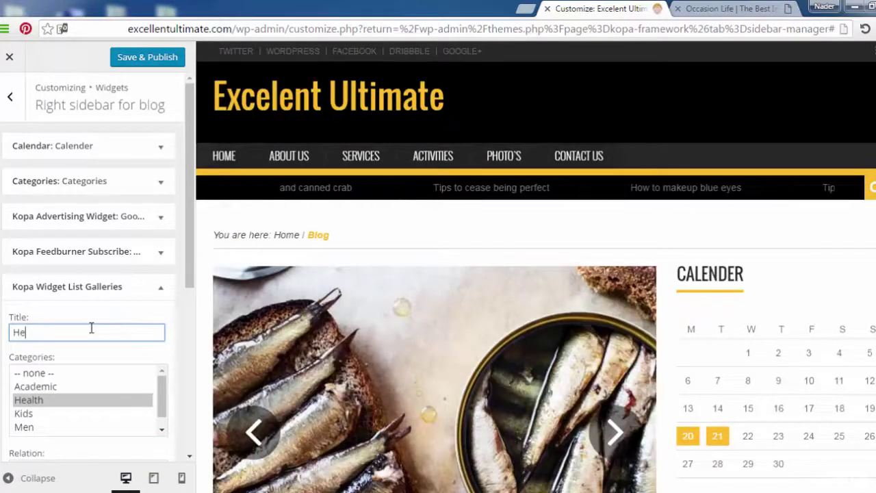
text(alth)
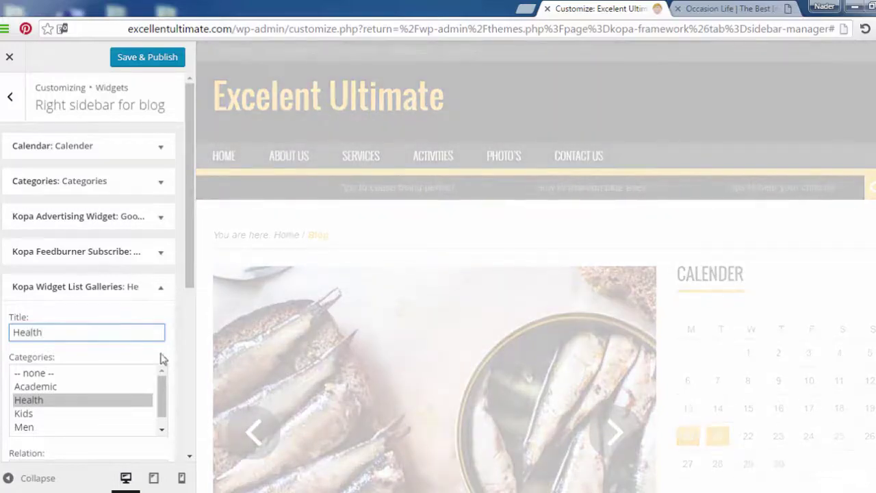
scroll(147, 273, down, 1)
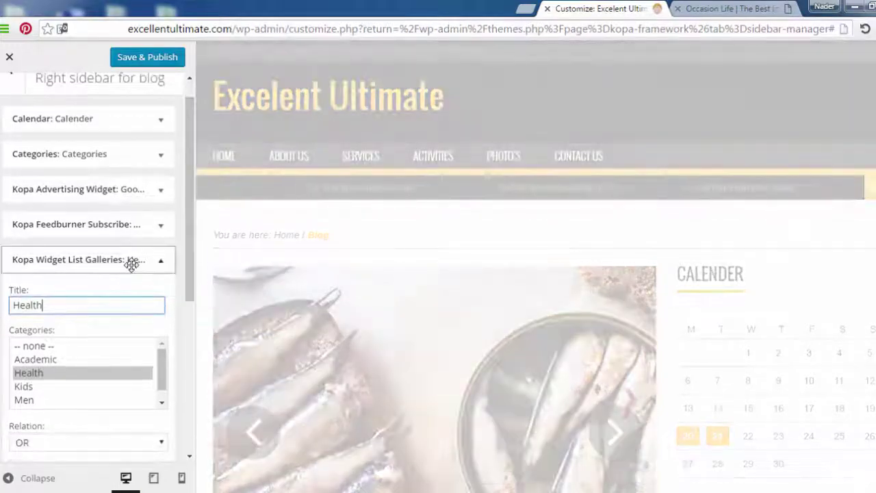
click(131, 265)
Add a Recent Posts widget to the right blog sidebar.
click(155, 323)
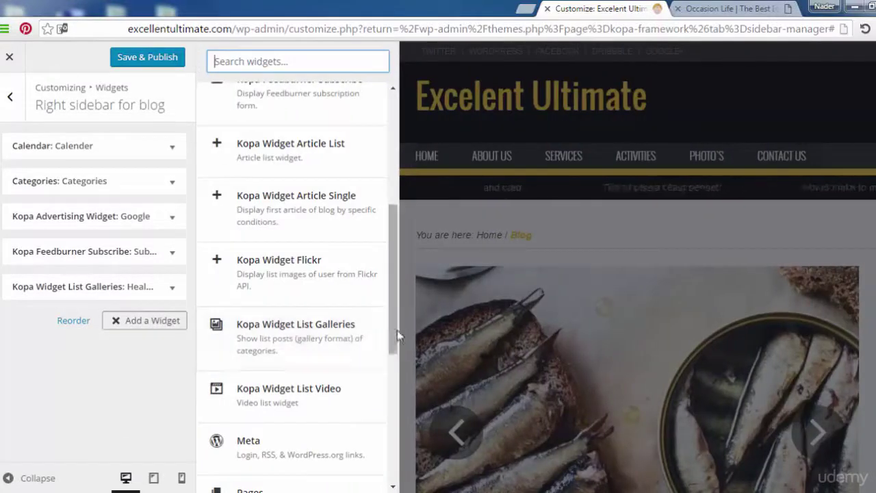
scroll(385, 342, down, 2)
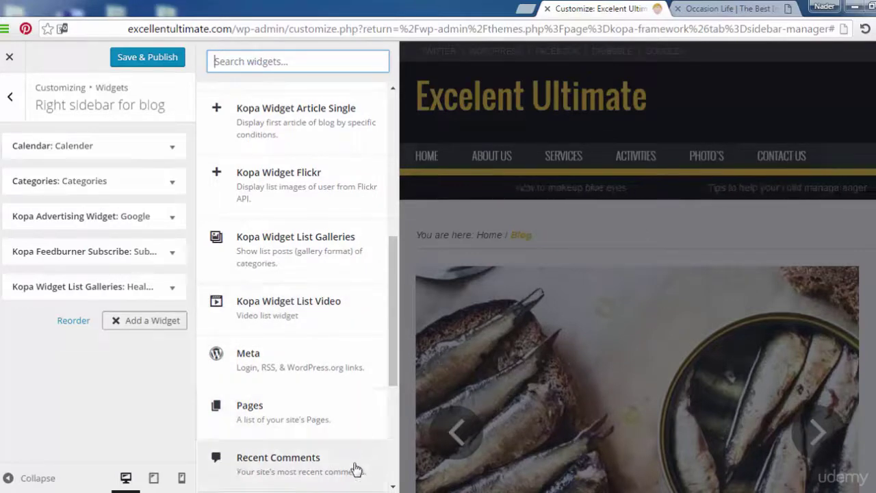
drag(397, 319, 395, 367)
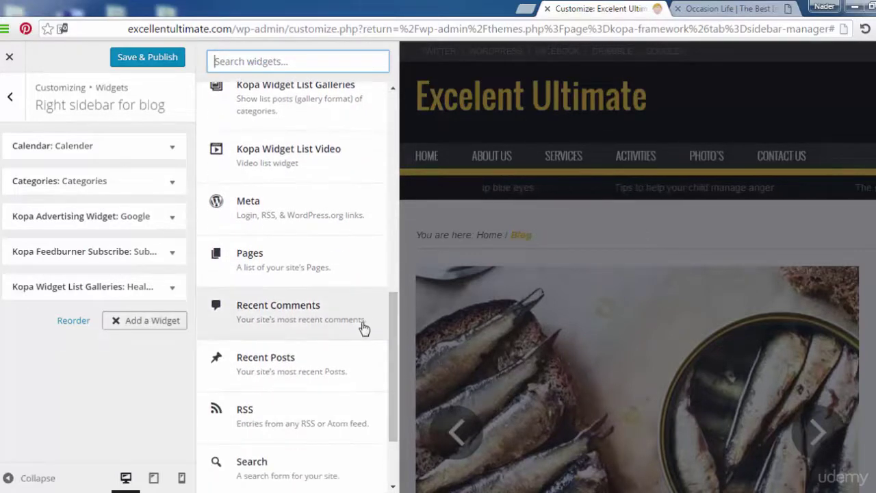
click(332, 368)
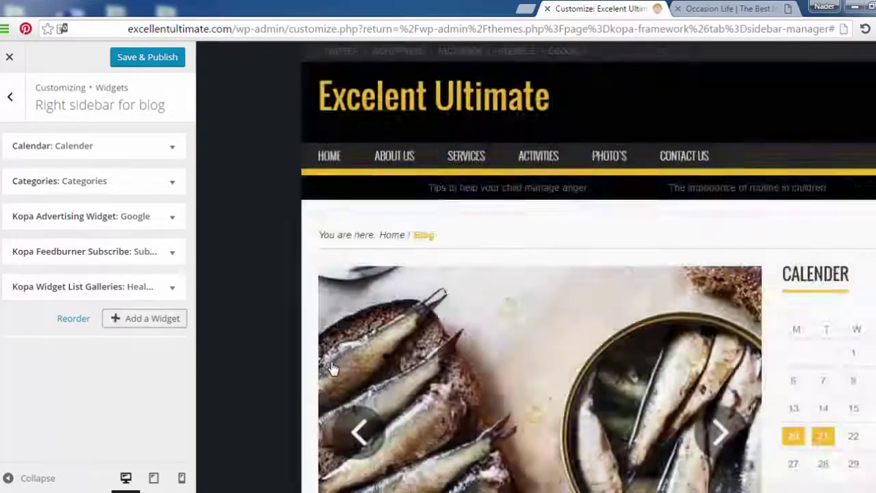
Title the Recent Posts widget "Latest Posts", set it to show 3 posts, and collapse its settings.
click(143, 368)
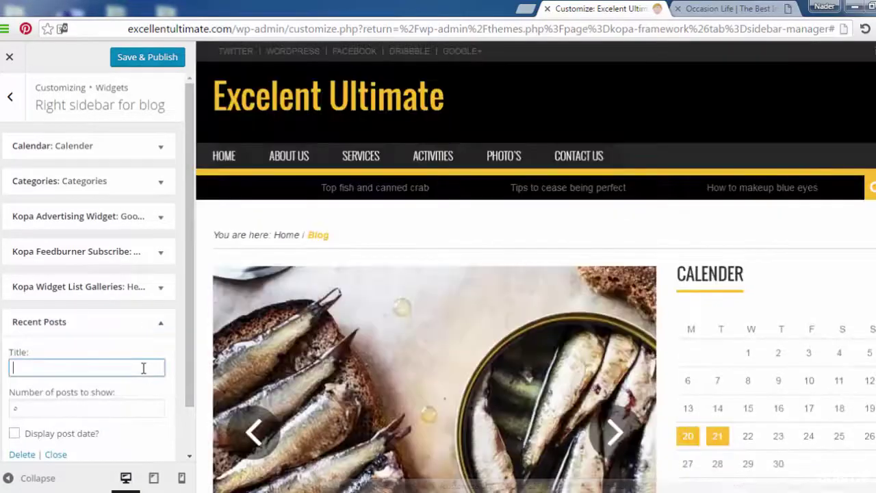
text(La)
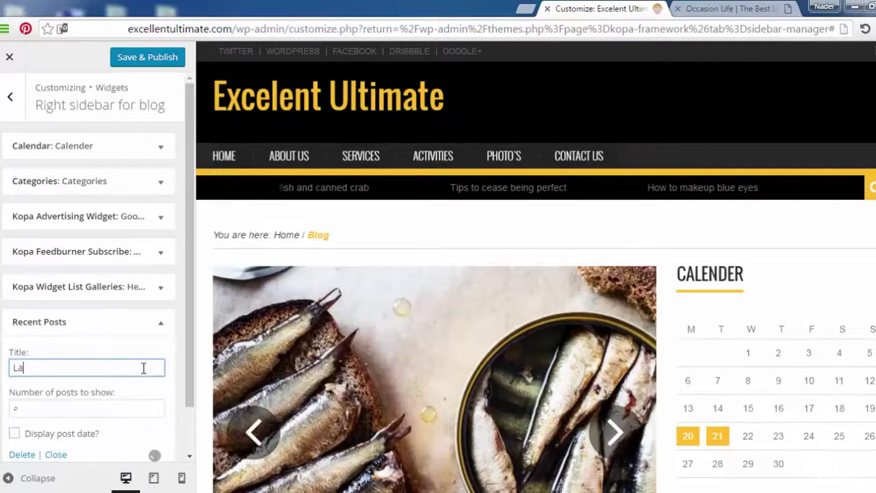
text(test Posts)
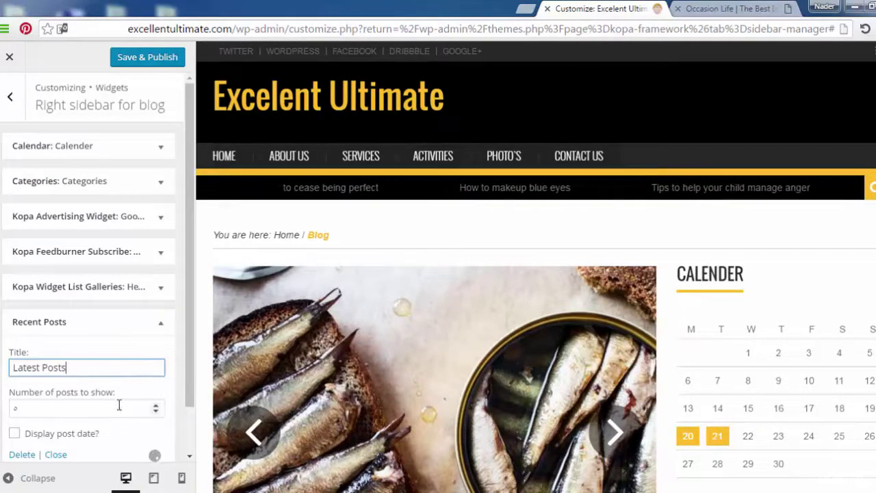
click(29, 409)
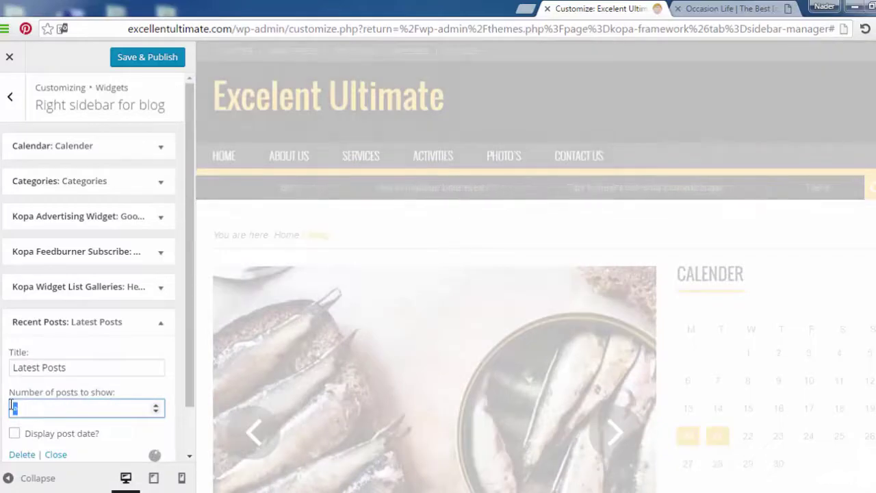
text(3)
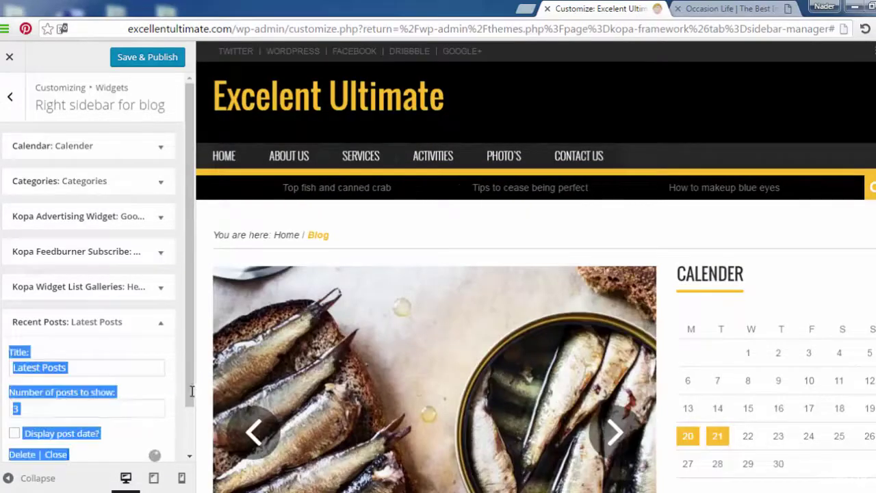
click(117, 323)
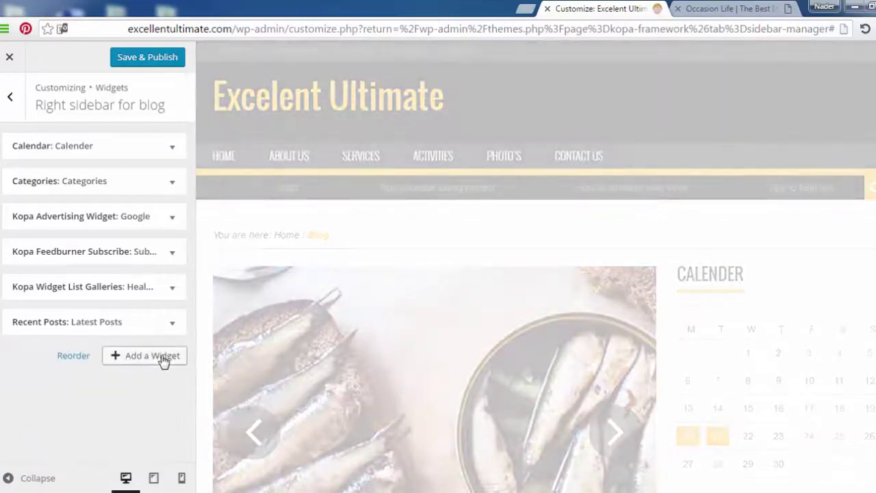
Add a Search widget titled "Serach" to the right blog sidebar, move it above the Calendar widget, and collapse its settings.
click(164, 362)
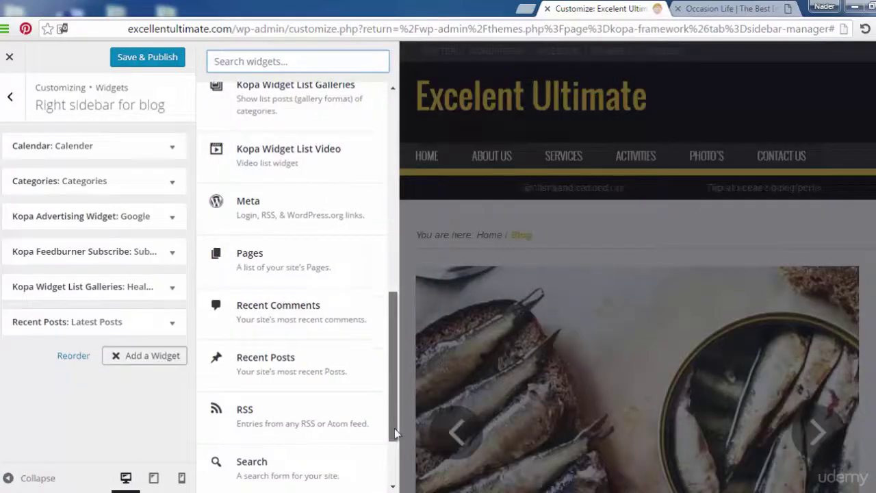
scroll(395, 438, down, 2)
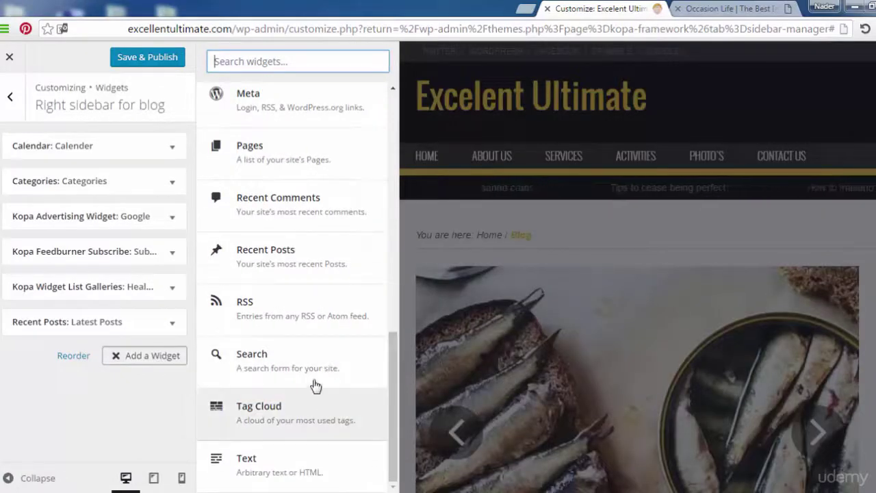
click(309, 358)
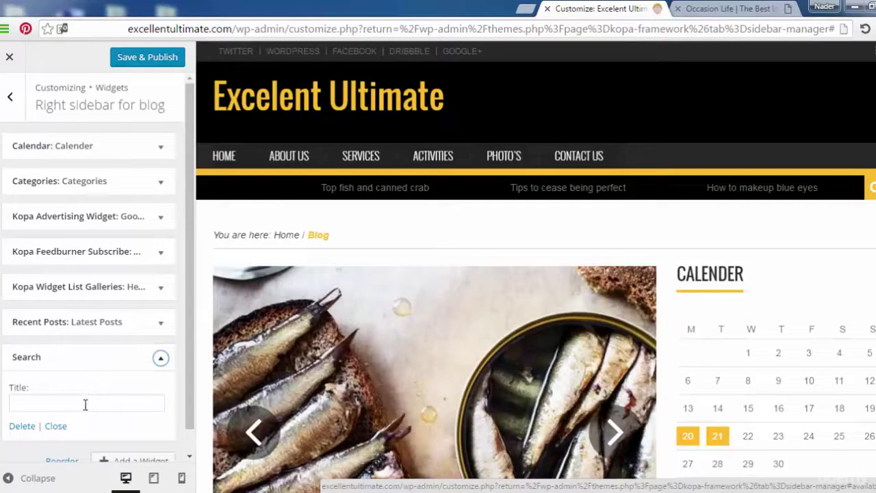
click(85, 405)
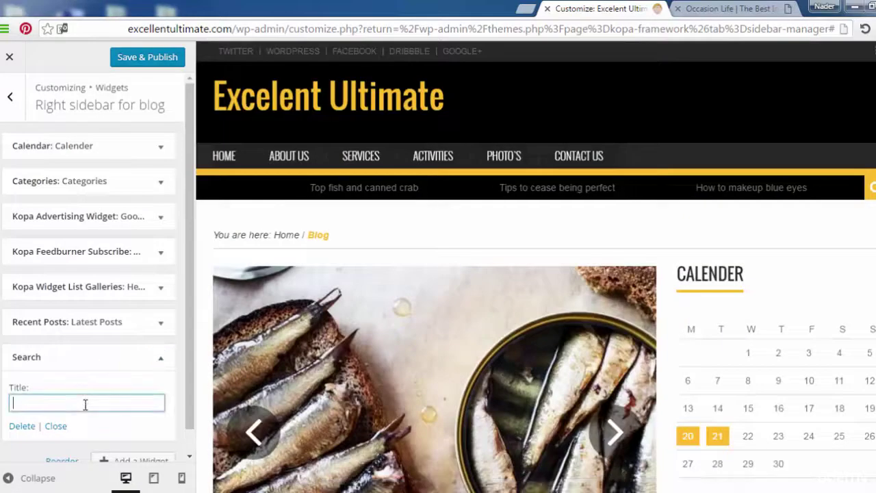
text(Serach)
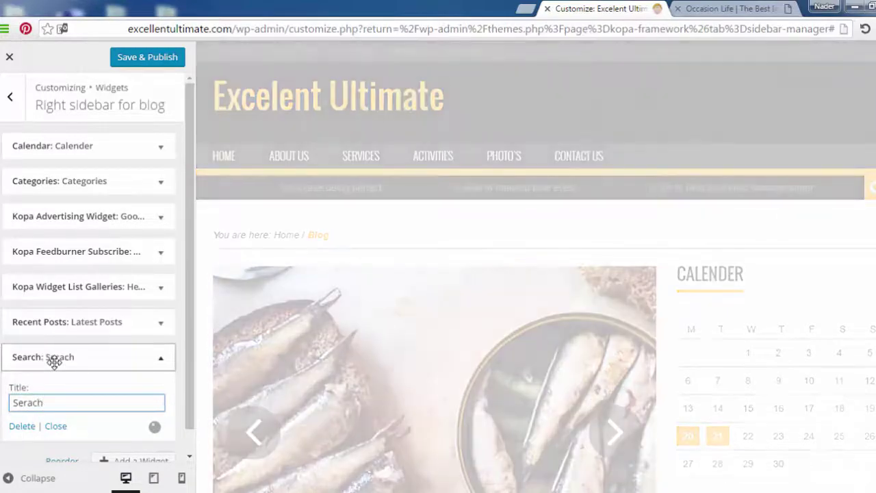
drag(53, 358, 66, 146)
click(161, 147)
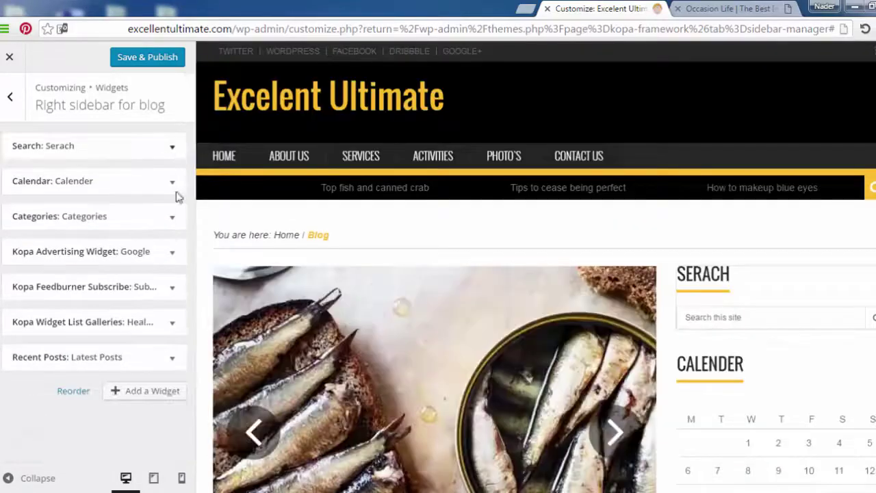
Add a Tag Cloud widget with no title to the right blog sidebar, and save and publish the changes.
click(141, 396)
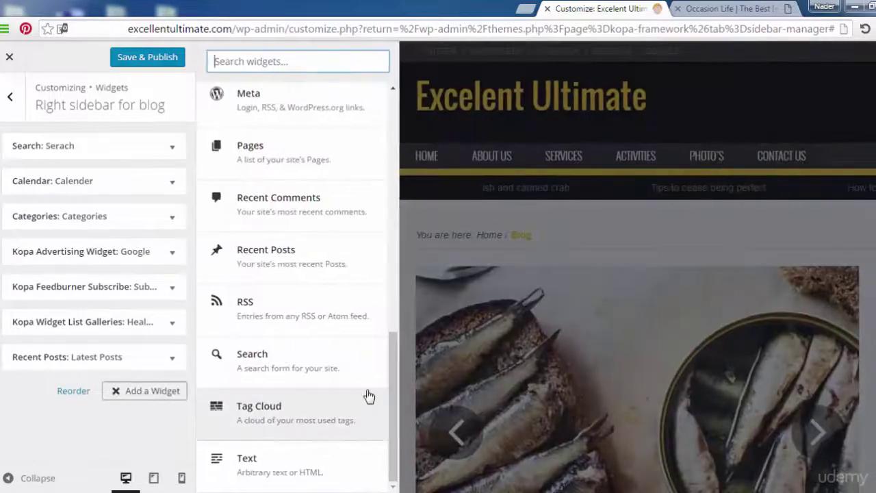
click(308, 415)
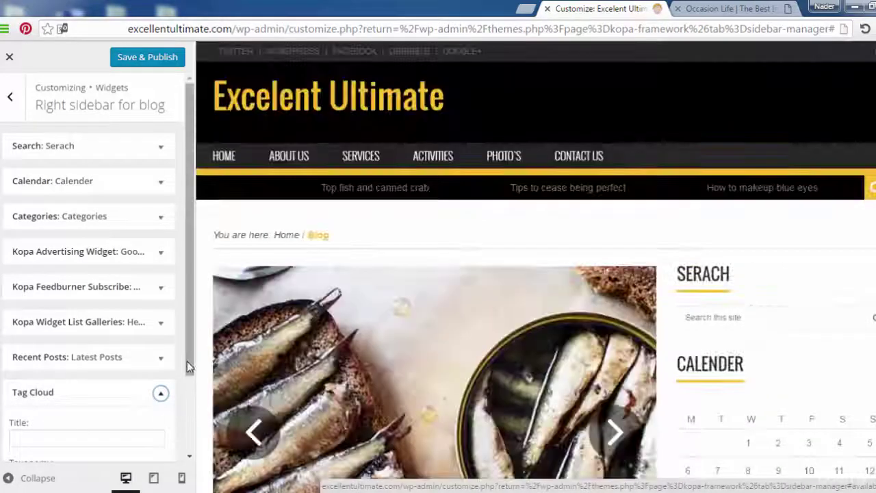
drag(187, 364, 187, 414)
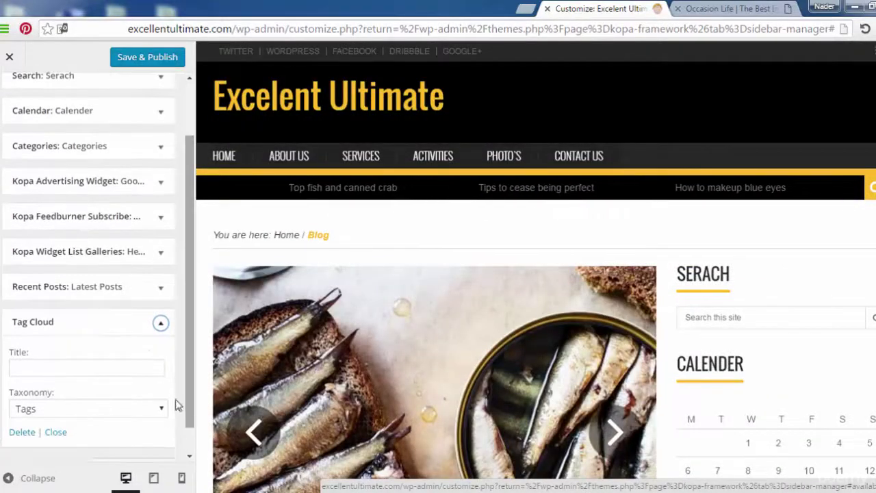
click(102, 321)
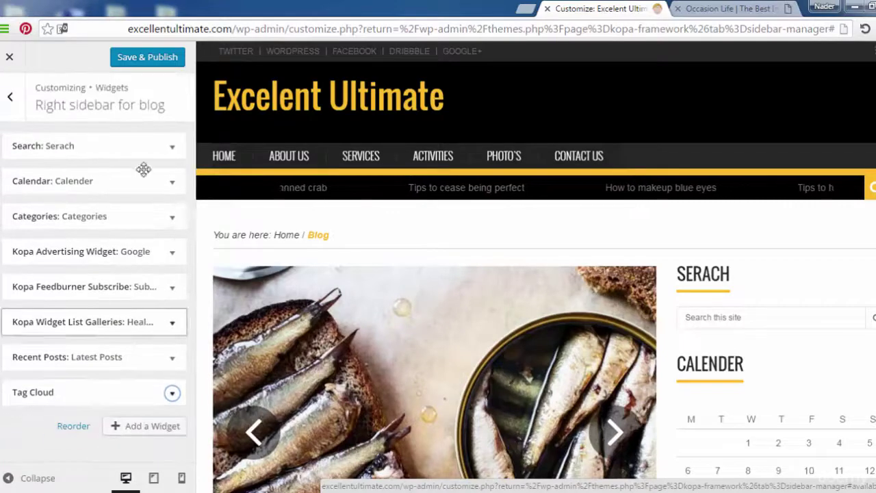
click(158, 56)
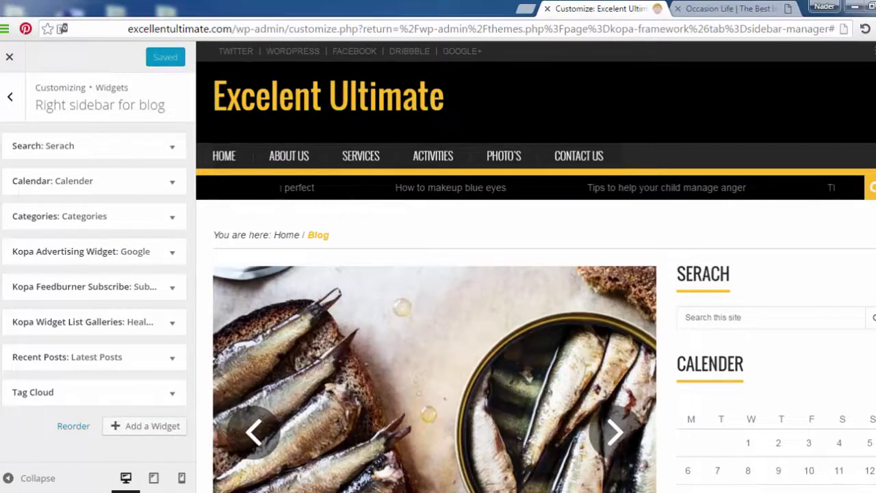
Examine the blog page preview to check how each widget appears in the right sidebar, from the search form to the tags.
scroll(536, 267, down, 3)
scroll(535, 267, down, 1)
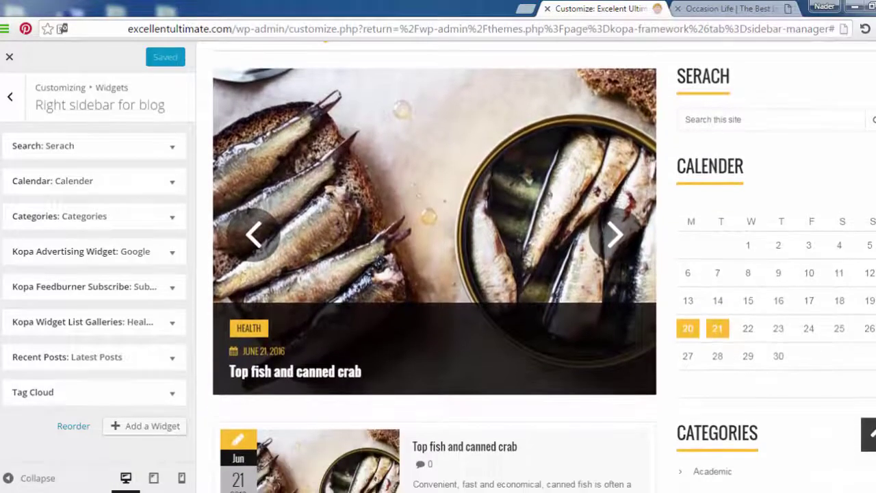
scroll(535, 267, up, 1)
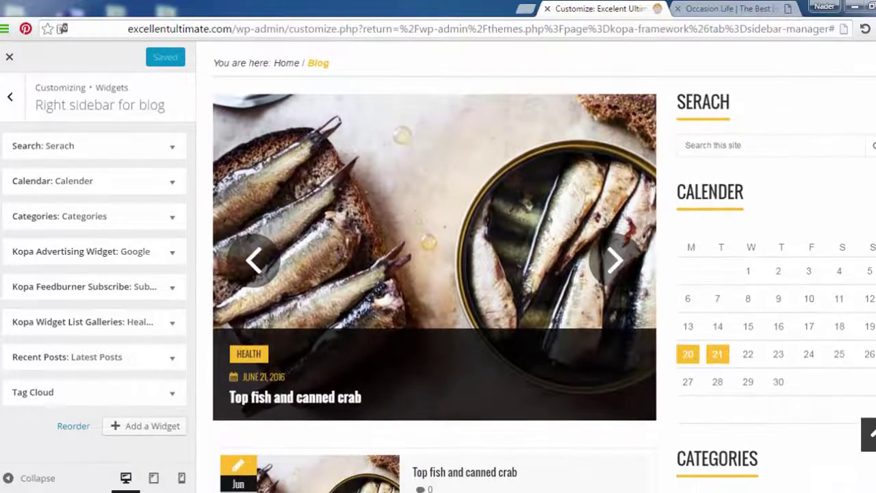
scroll(535, 267, down, 1)
scroll(536, 267, down, 1)
scroll(536, 267, up, 1)
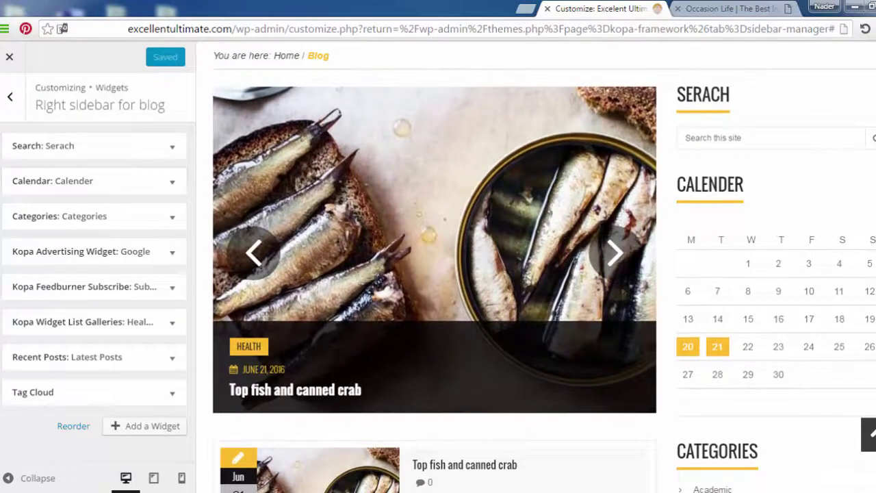
scroll(805, 302, down, 5)
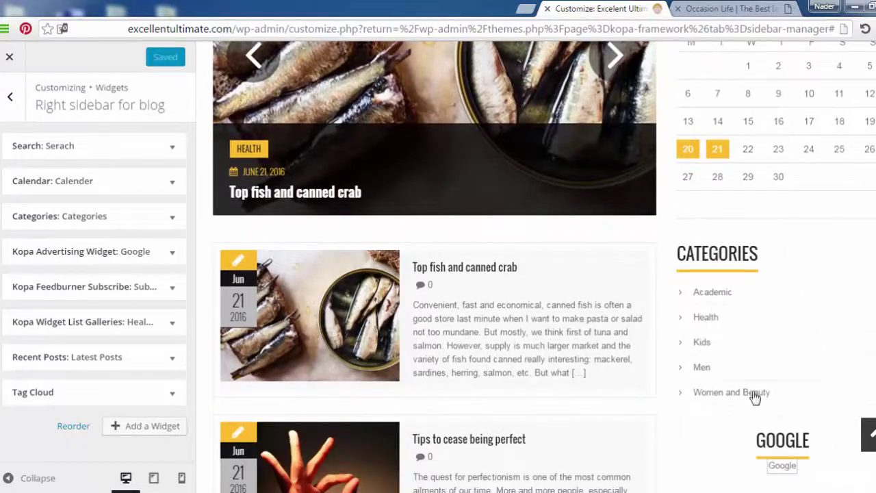
scroll(789, 245, down, 5)
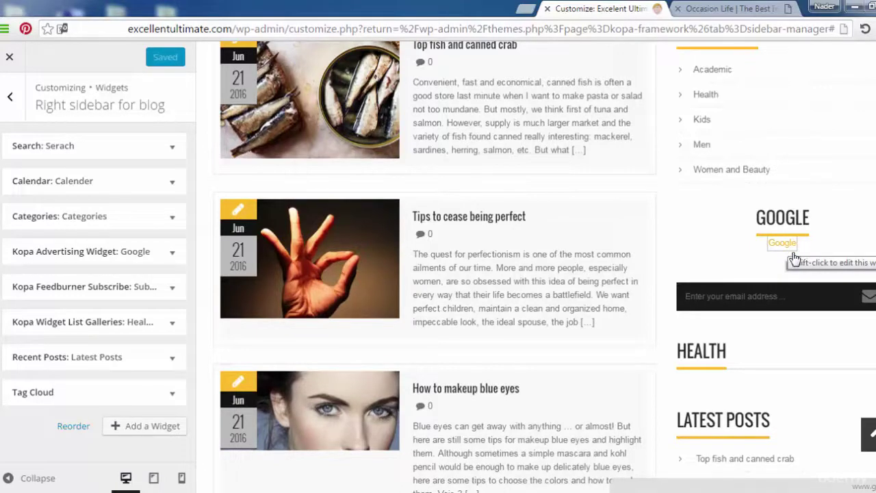
click(791, 247)
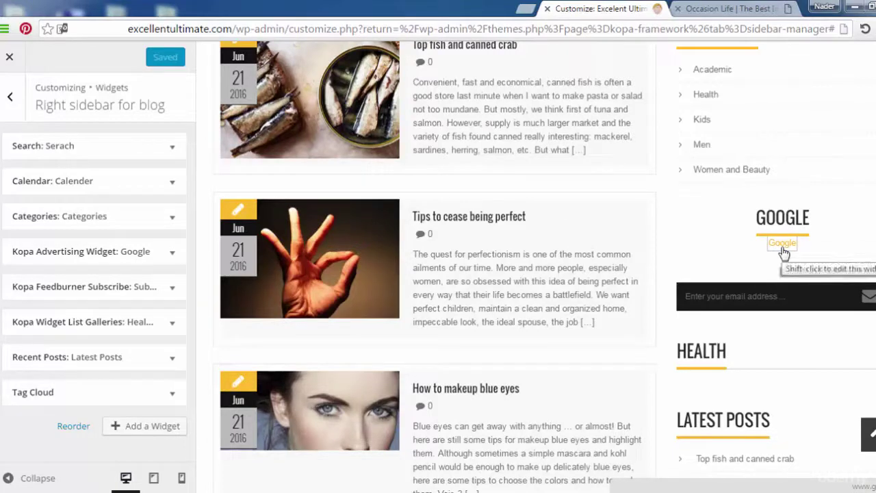
scroll(809, 251, down, 3)
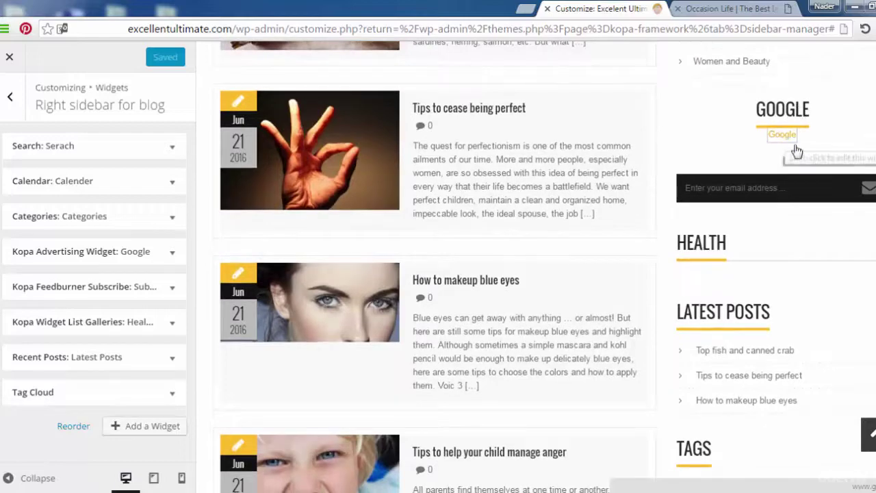
click(791, 193)
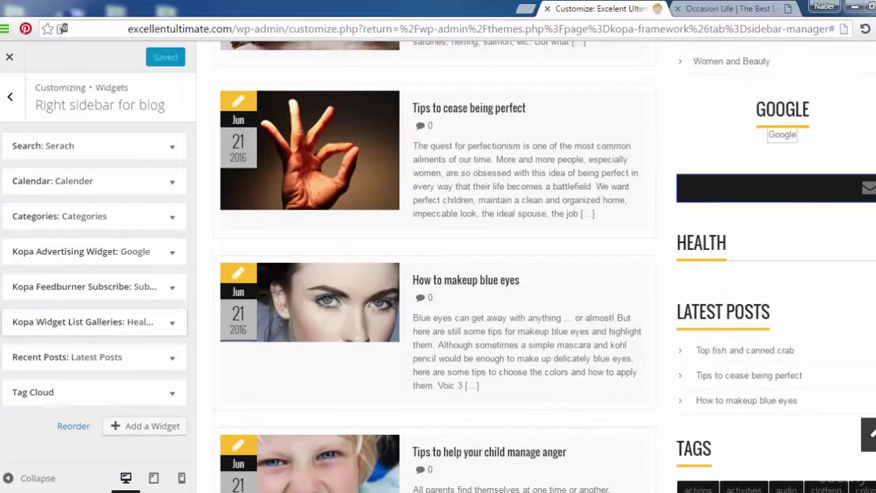
scroll(811, 176, down, 2)
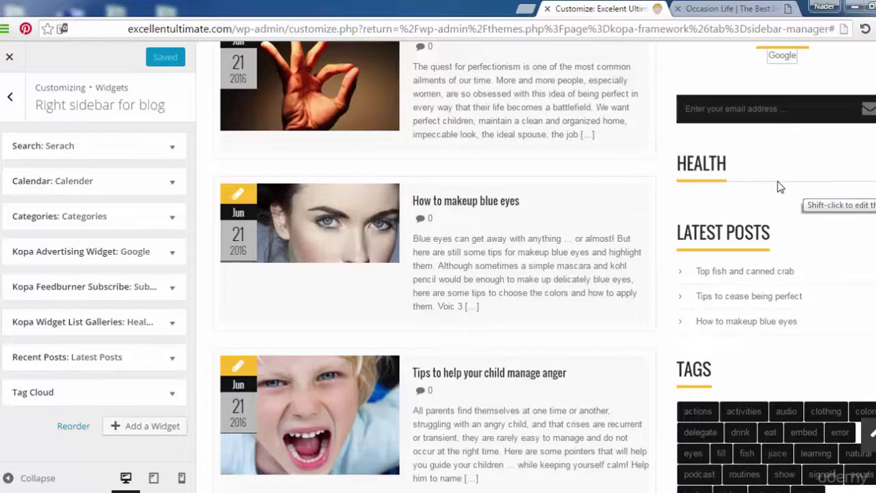
scroll(818, 205, down, 2)
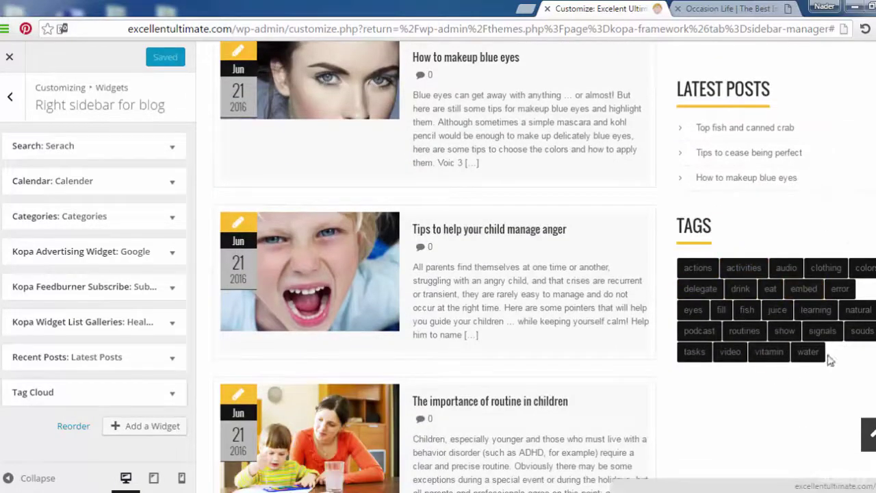
scroll(808, 351, down, 4)
scroll(438, 267, up, 13)
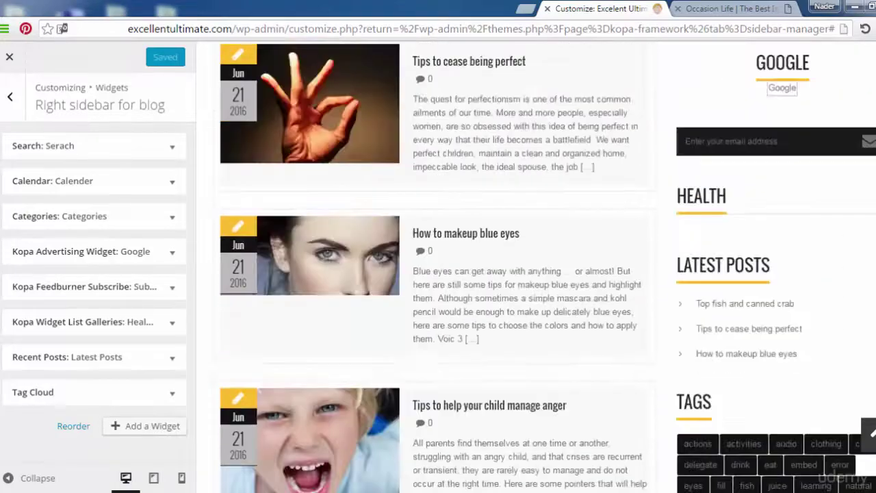
scroll(723, 140, up, 4)
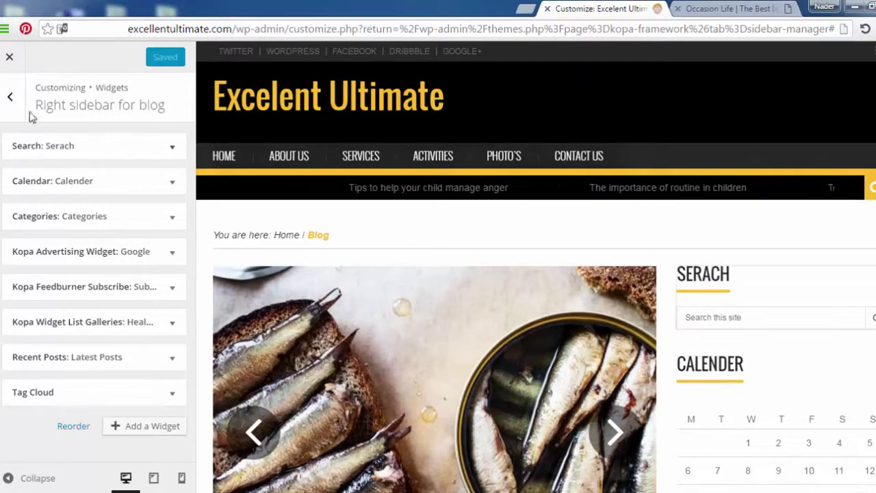
Add a Recent Posts widget to the Footer 1 area and title it "Latest Posts".
click(11, 99)
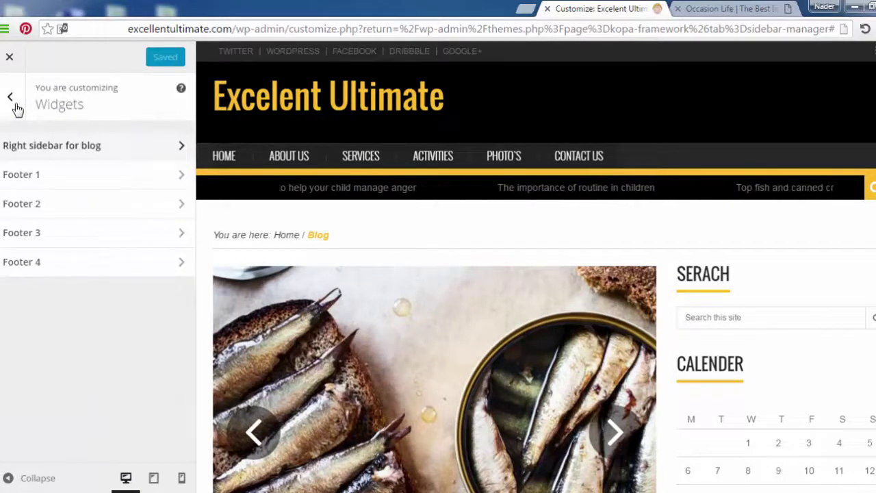
click(107, 180)
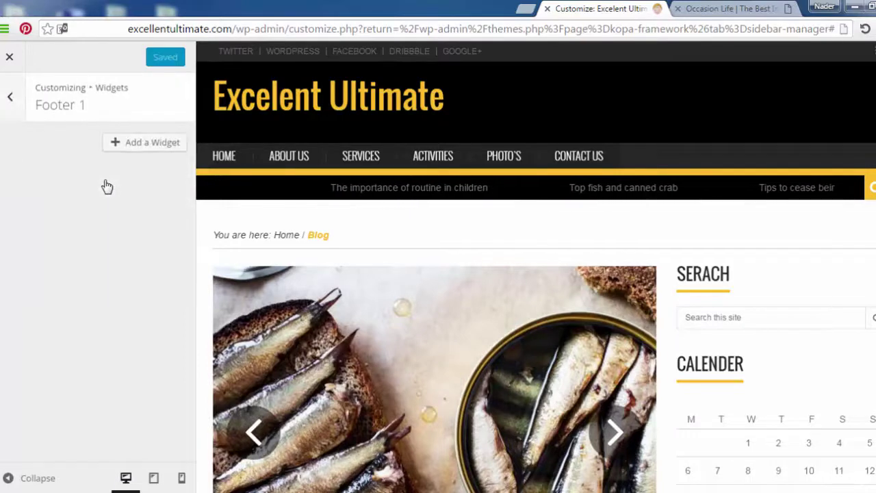
click(139, 148)
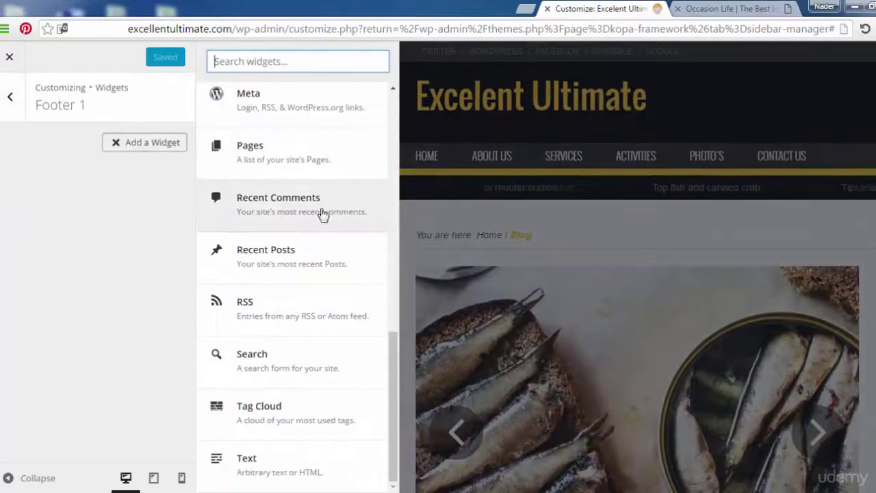
click(322, 262)
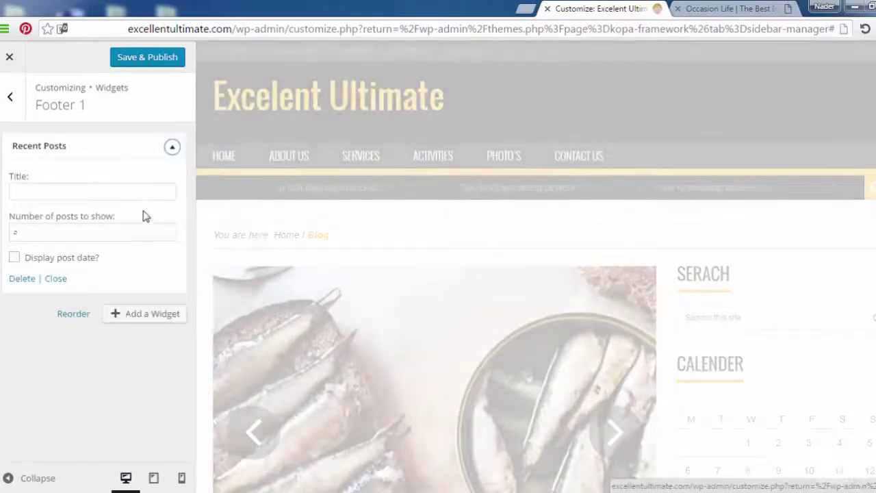
click(129, 194)
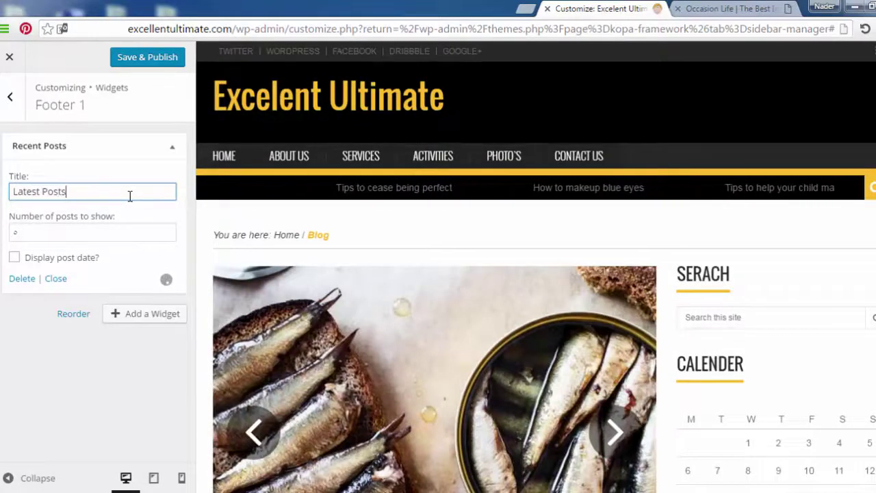
text(Latest Posts)
key(ctrl+a)
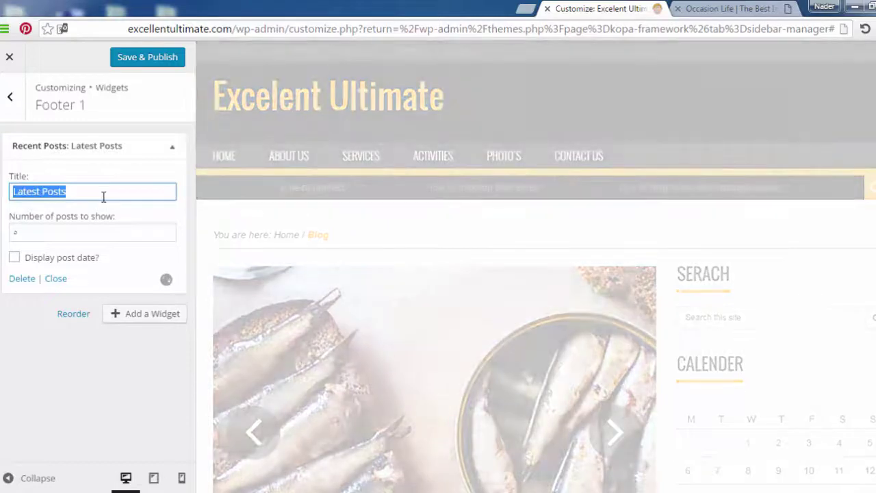
Set the Footer 1 Recent Posts widget to show 4 posts with their post dates, and collapse its settings.
drag(51, 226, 33, 229)
click(24, 233)
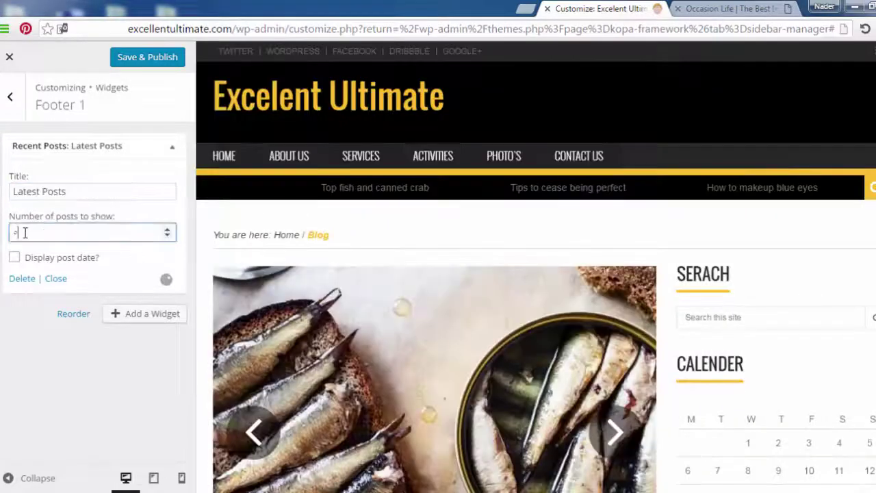
text(4)
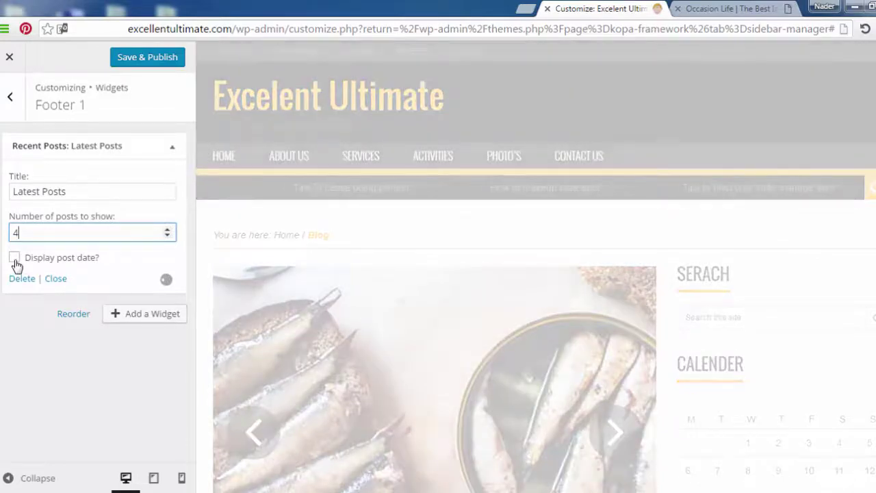
click(15, 258)
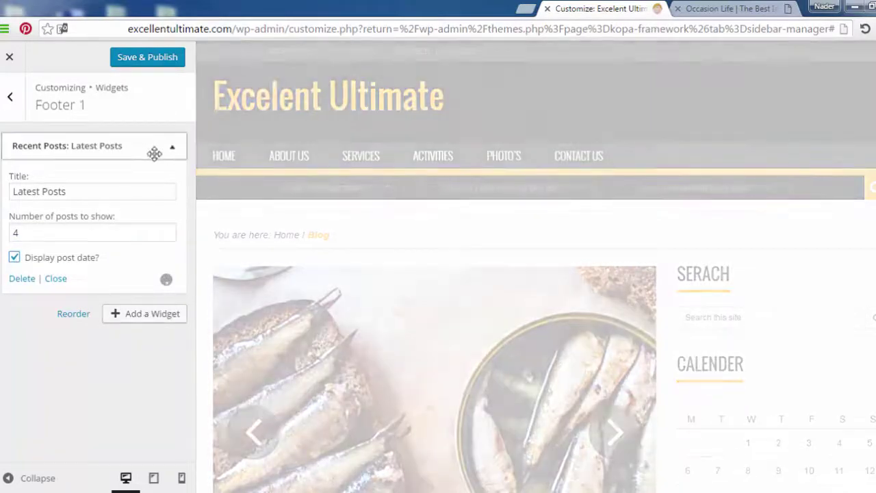
click(153, 151)
Add a Tag Cloud widget with no title to Footer 1, and save and publish the changes.
click(157, 184)
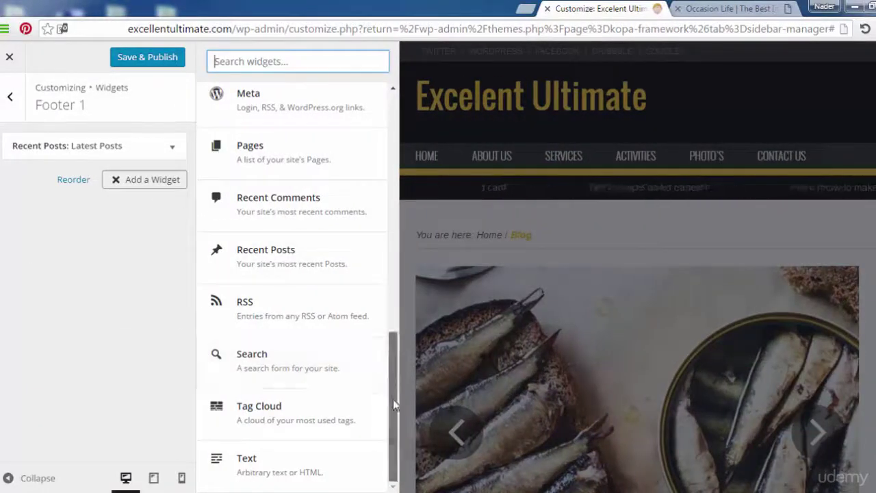
click(325, 415)
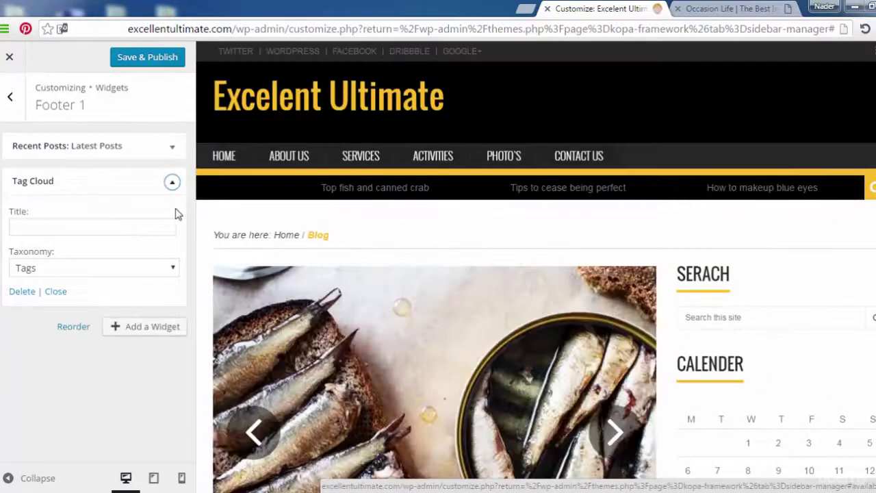
click(171, 182)
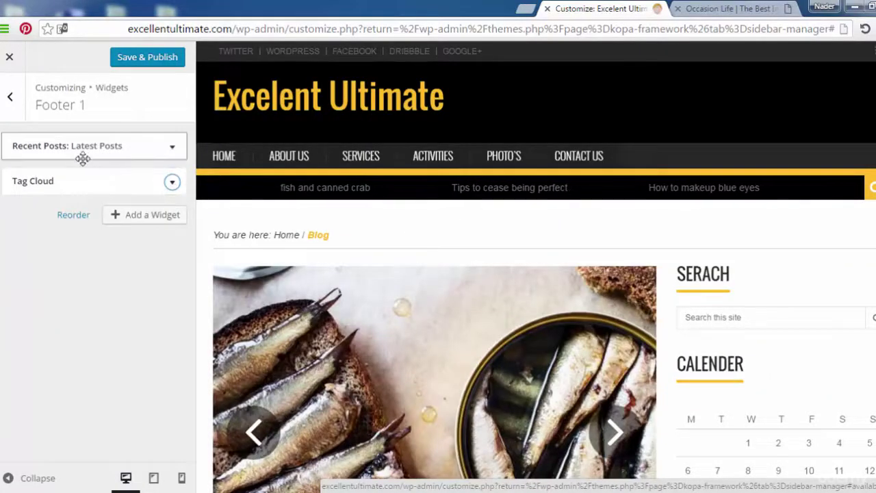
click(169, 59)
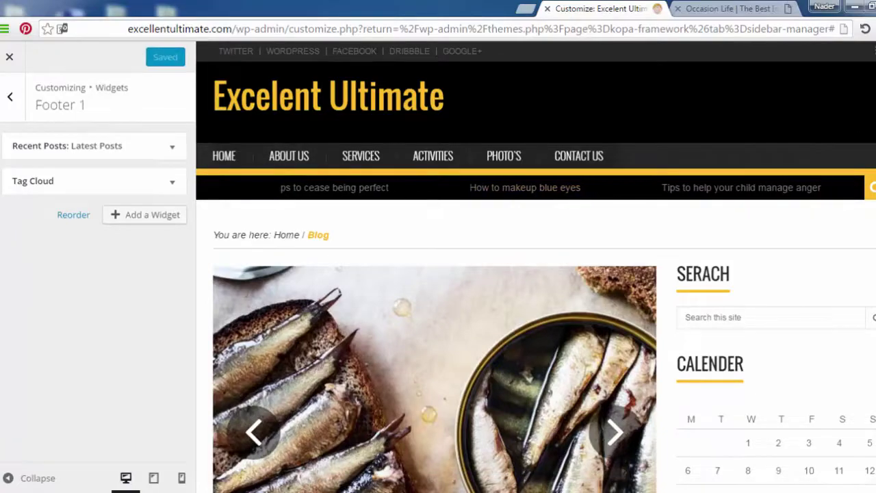
scroll(812, 118, down, 15)
scroll(536, 267, down, 10)
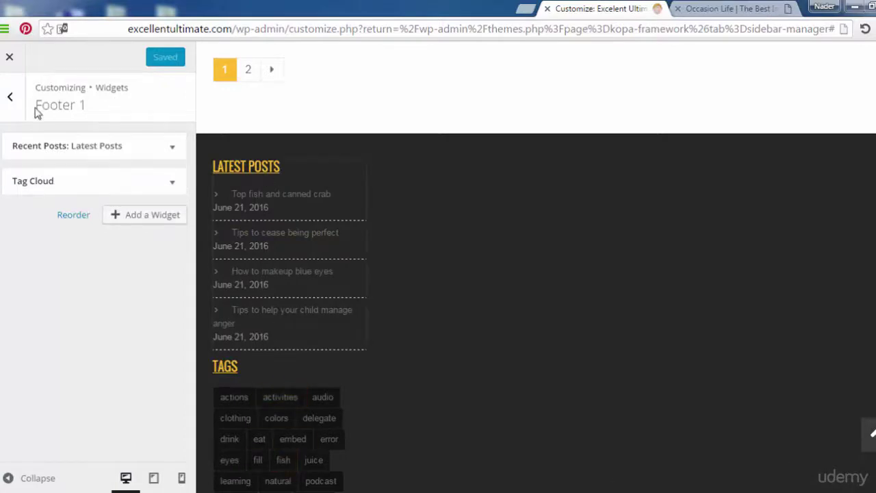
Add a Pages widget titled "Pages" to Footer 2, keep it sorted by page title, and collapse its settings.
click(10, 97)
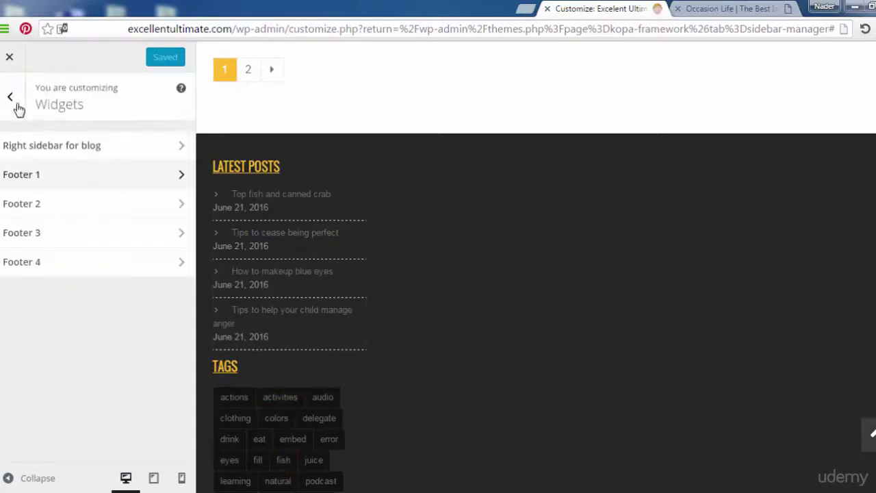
click(94, 209)
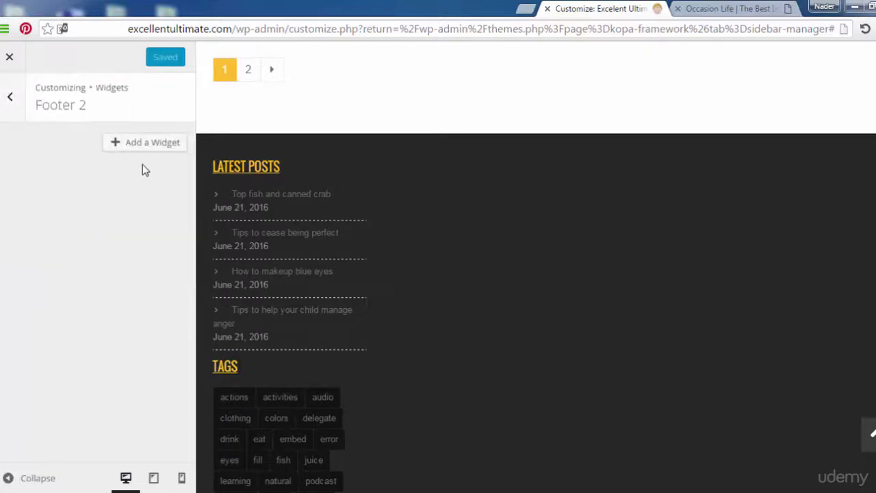
click(152, 143)
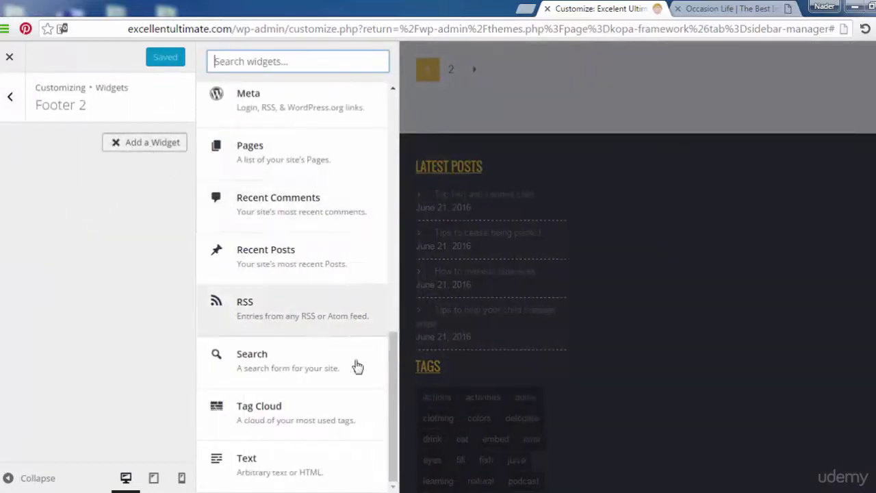
click(331, 151)
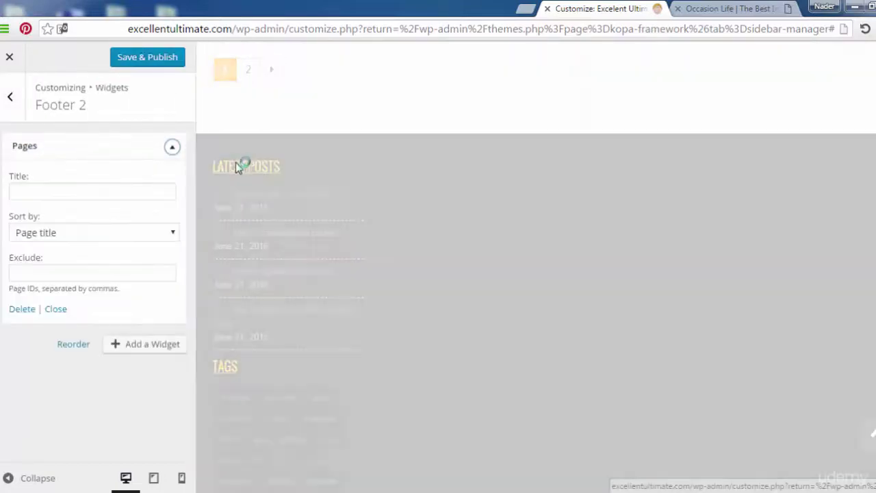
click(116, 193)
text(P)
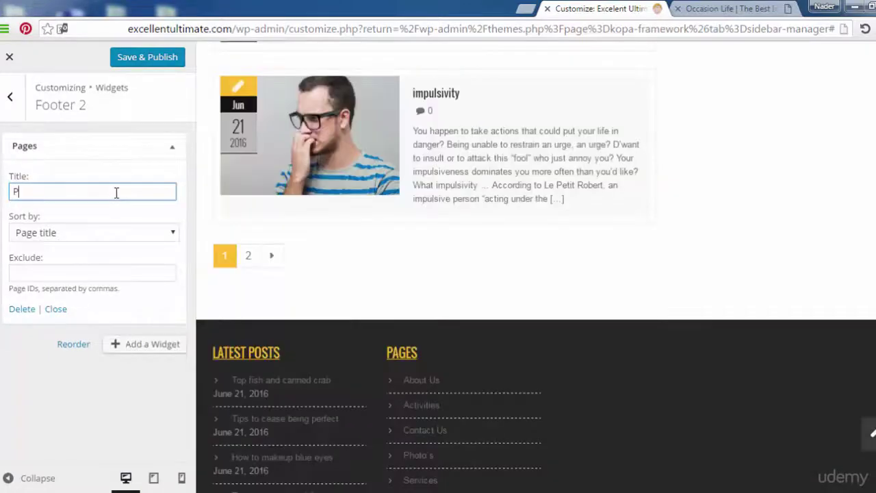
text(ages)
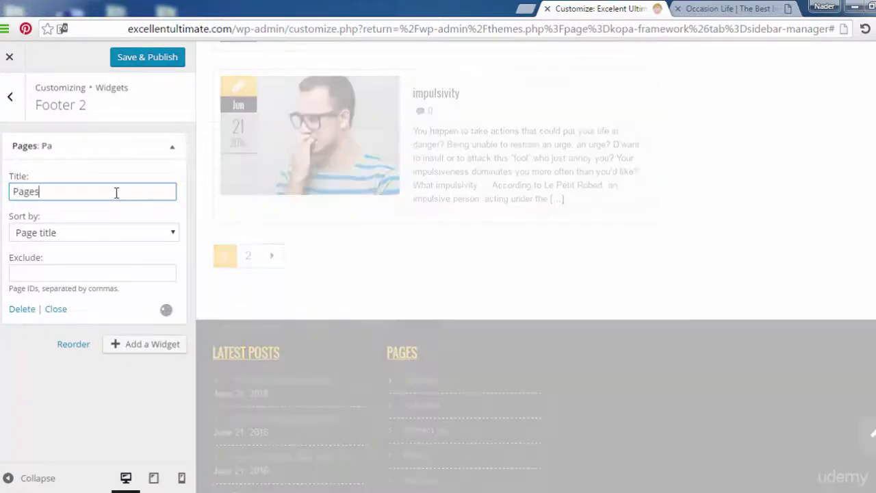
click(133, 236)
click(133, 236)
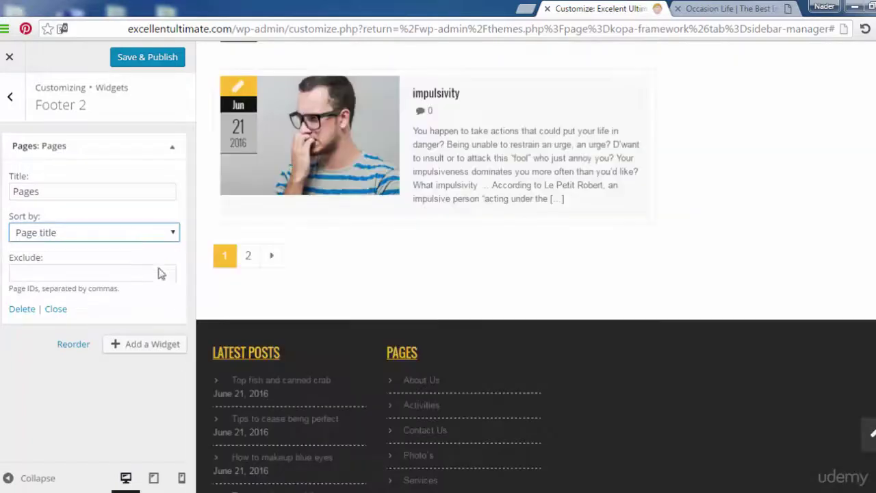
click(133, 150)
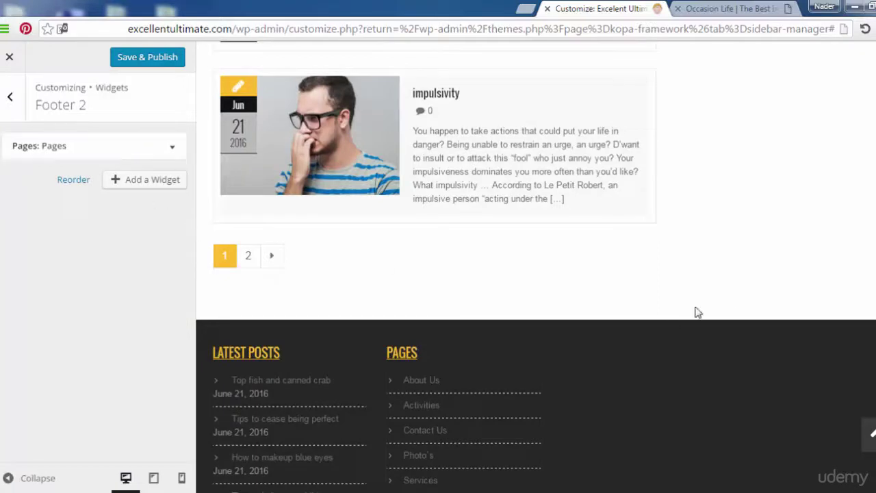
Add a Categories widget titled "Categories" below the Pages widget in Footer 2, and save and publish the changes.
scroll(536, 267, down, 3)
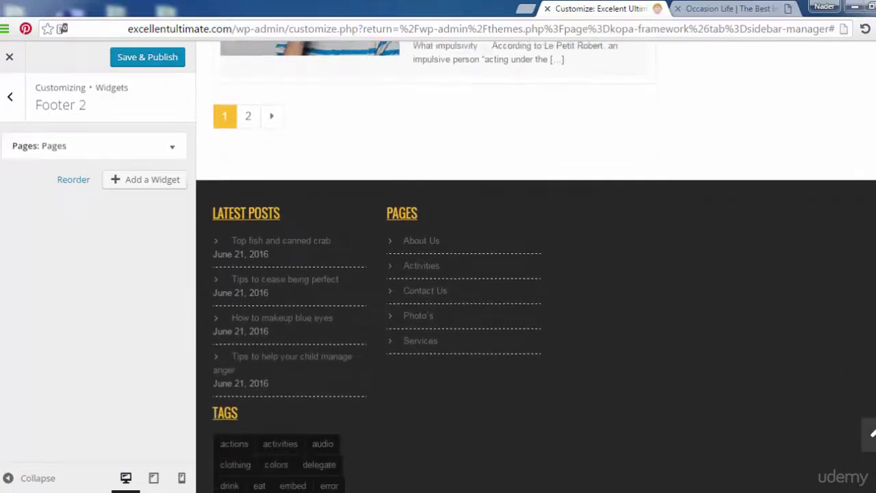
scroll(536, 267, up, 1)
scroll(536, 267, up, 2)
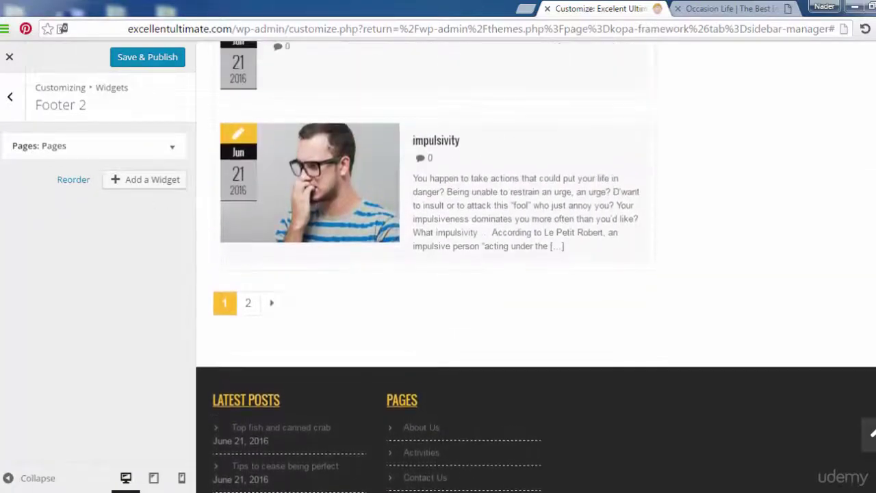
click(152, 180)
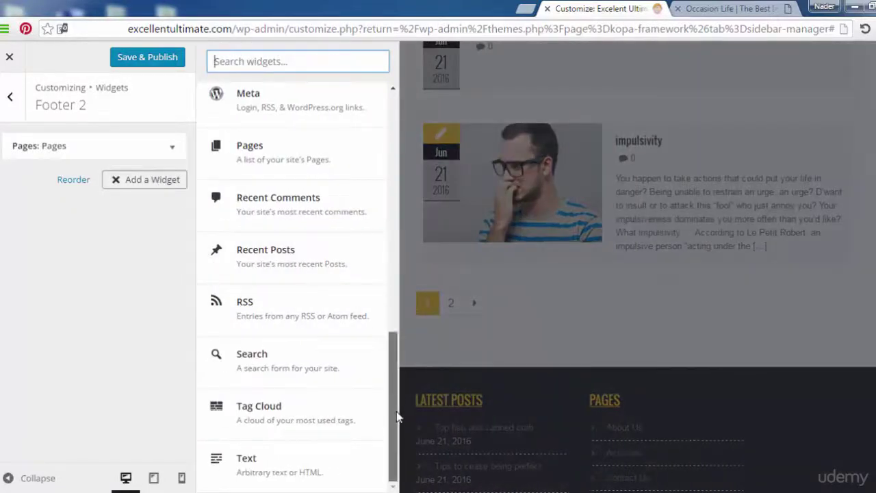
mouse_move(399, 388)
mouse_down()
mouse_move(395, 348)
mouse_move(401, 403)
mouse_up()
drag(395, 424, 389, 171)
click(329, 209)
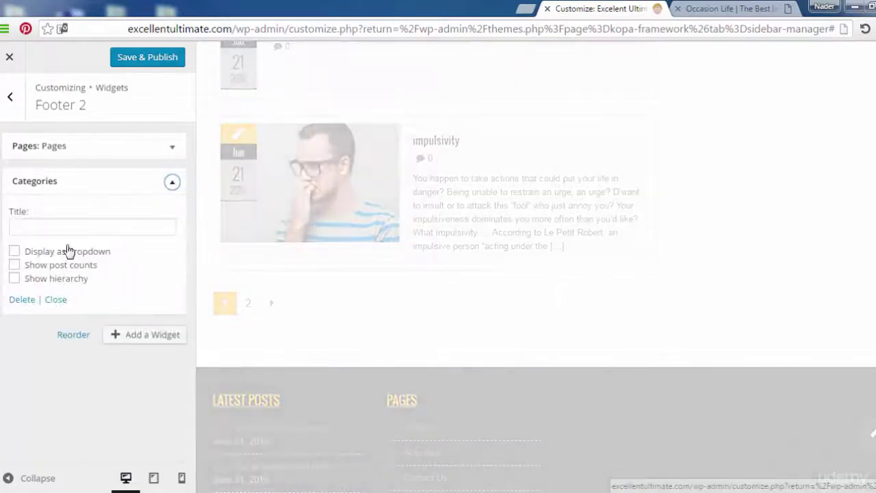
click(84, 229)
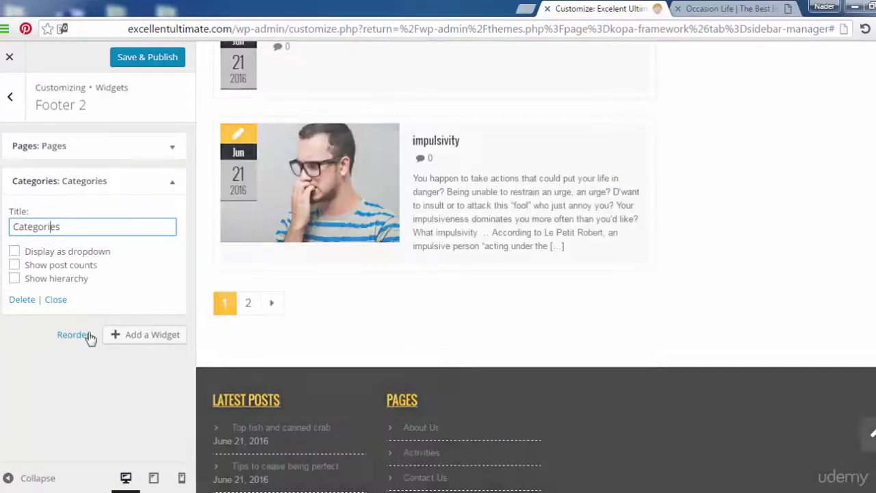
click(148, 186)
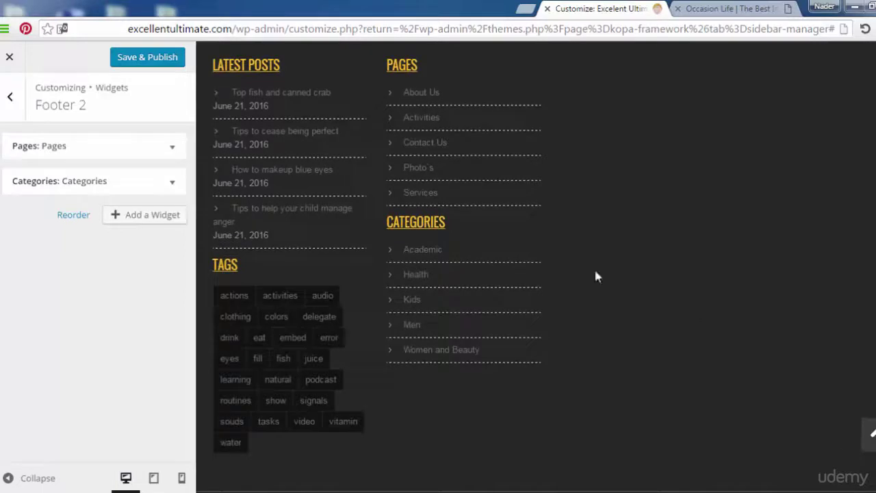
scroll(536, 266, up, 5)
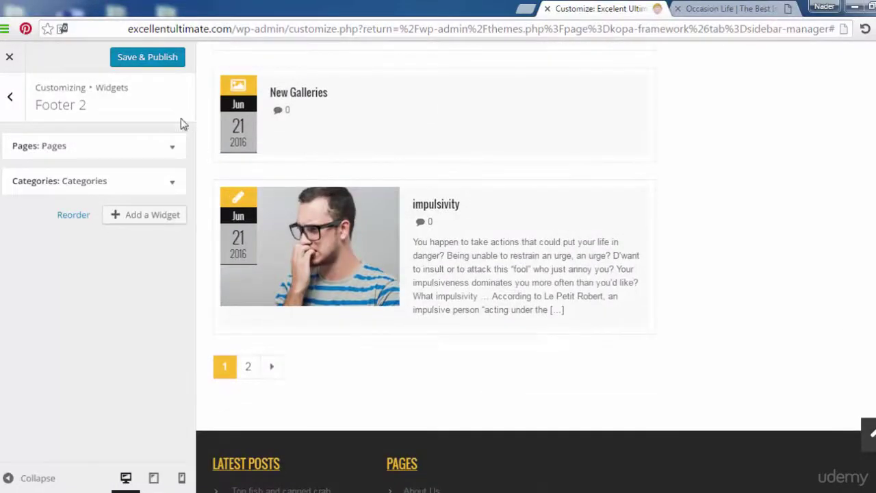
click(162, 61)
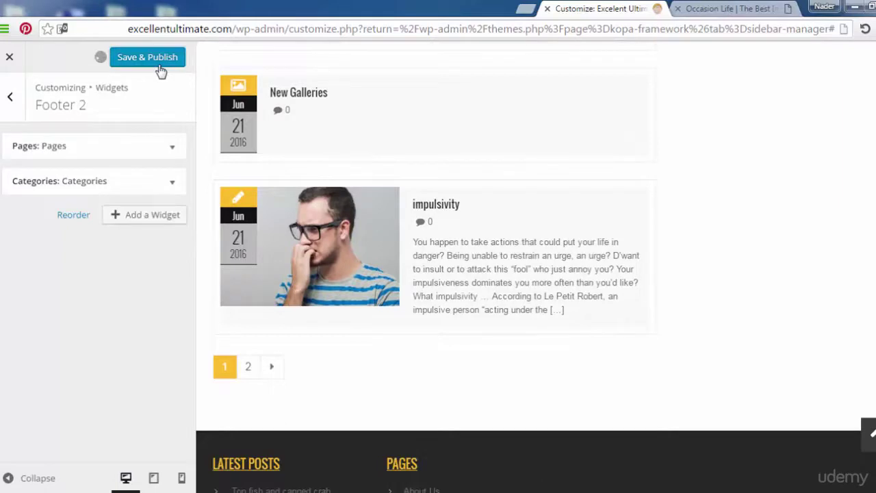
Add a Calendar widget titled "Calender" to the Footer 3 area.
click(8, 111)
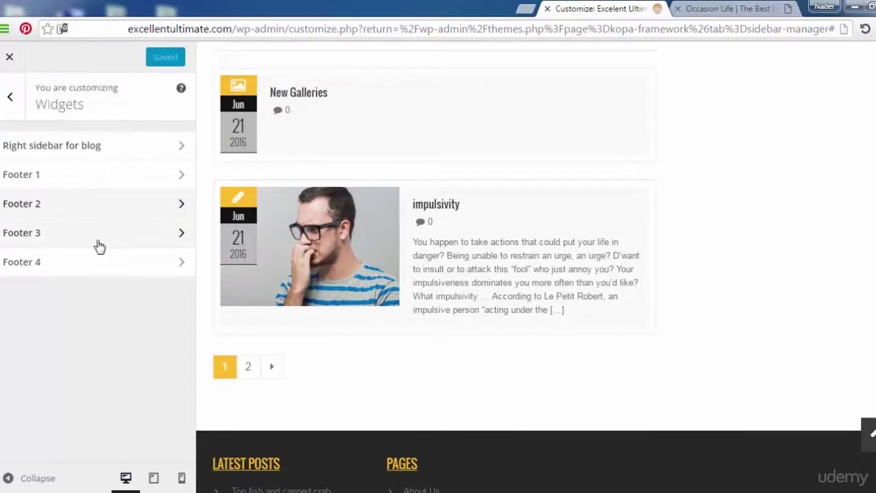
click(95, 234)
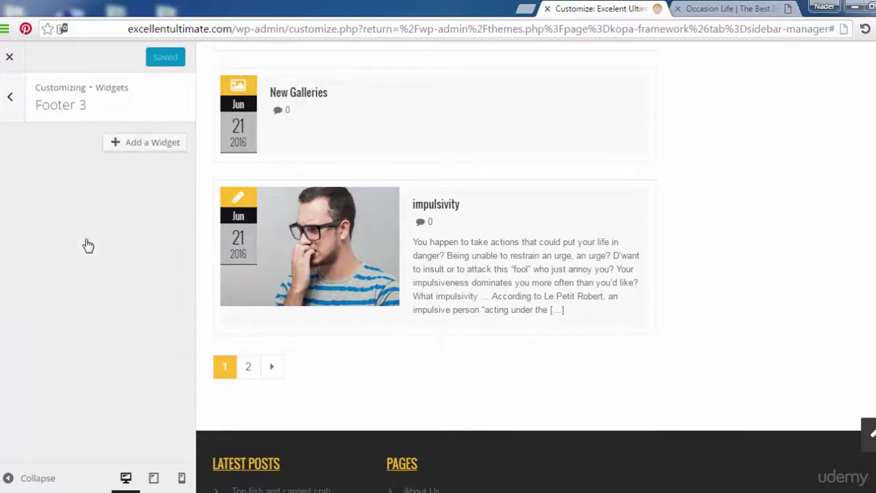
click(151, 145)
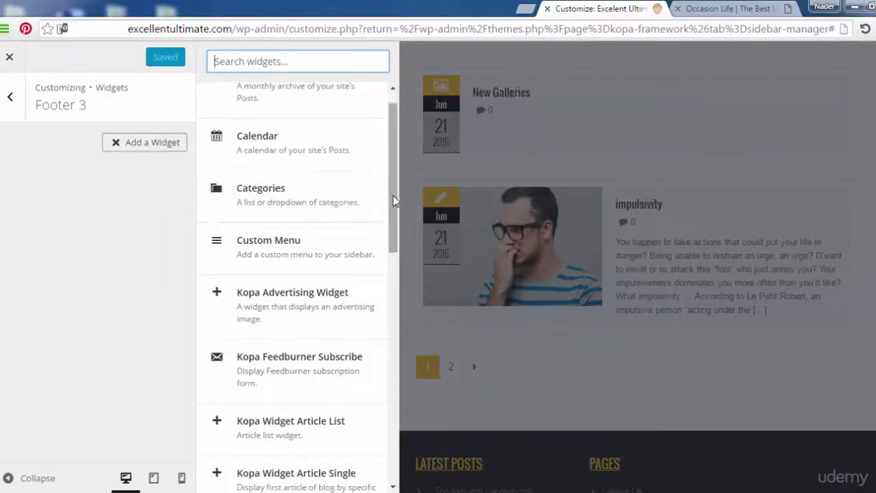
click(349, 151)
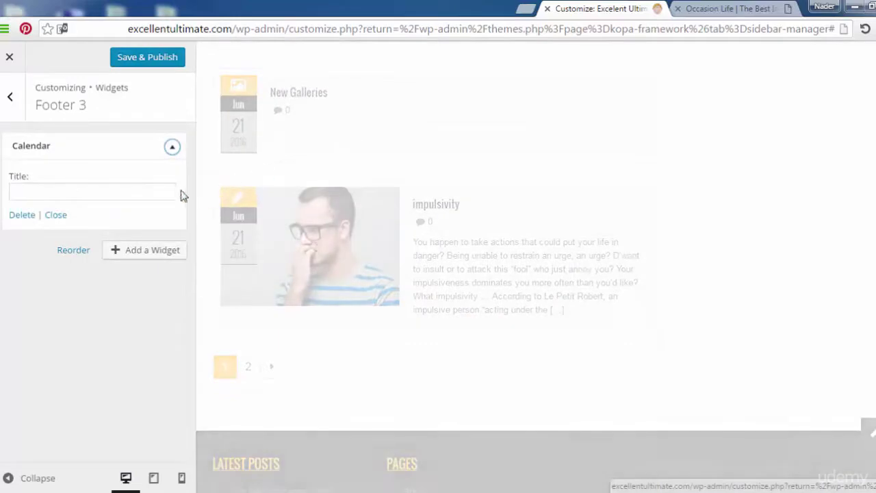
click(163, 191)
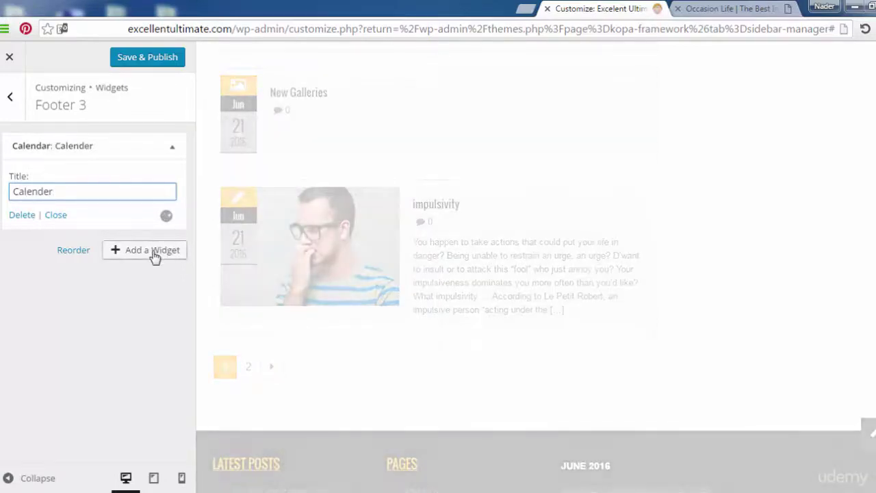
Collapse the Calendar widget and add a Kopa Feedburner Subscribe widget with a subscription title below it in Footer 3.
click(132, 151)
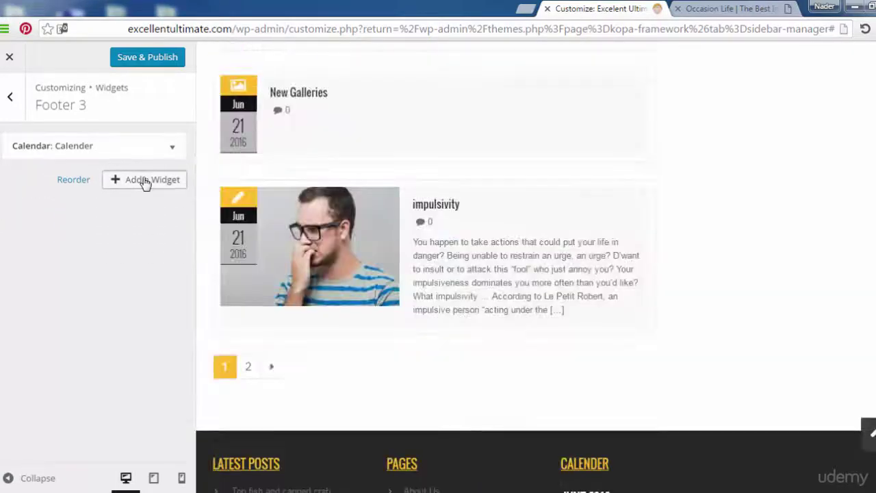
click(147, 180)
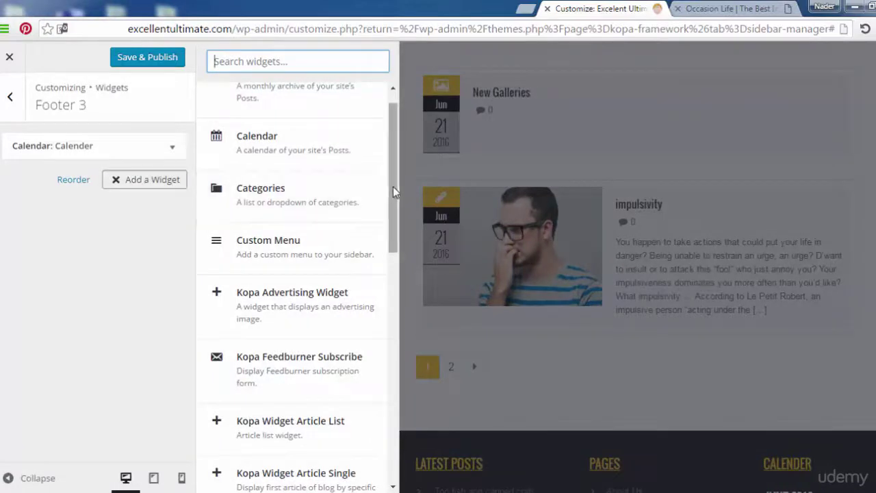
drag(392, 186, 397, 207)
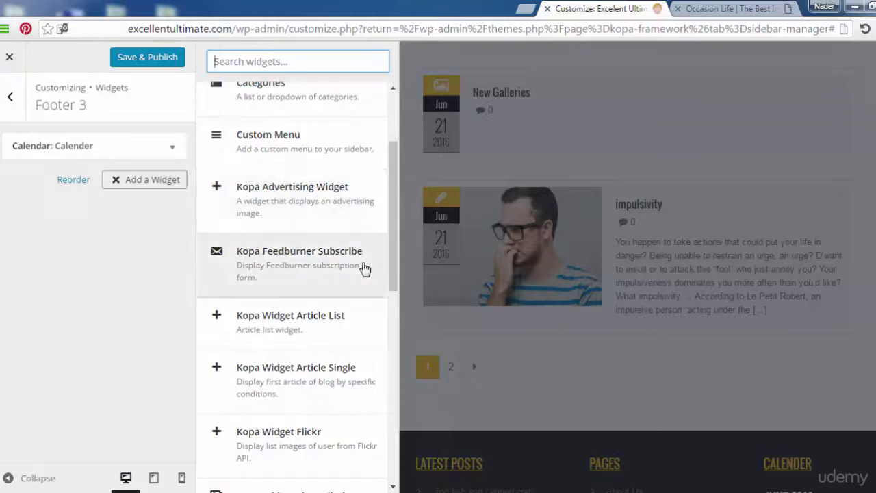
scroll(398, 270, down, 1)
scroll(396, 284, down, 1)
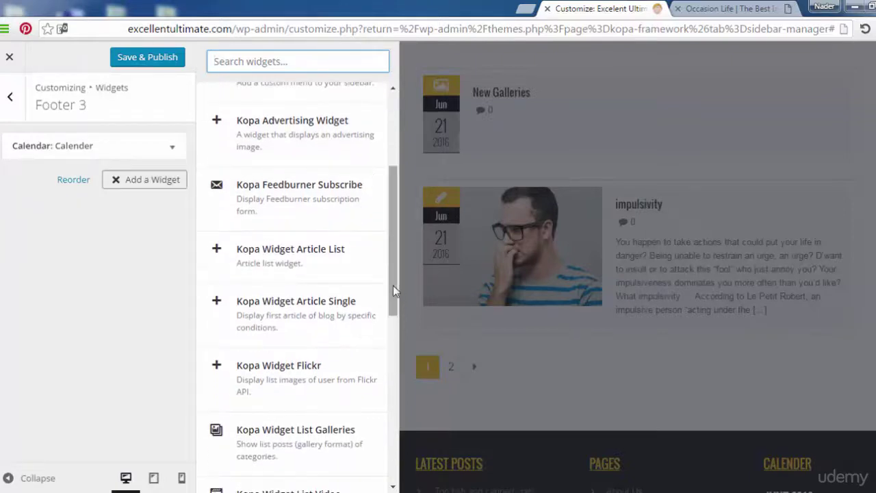
click(341, 209)
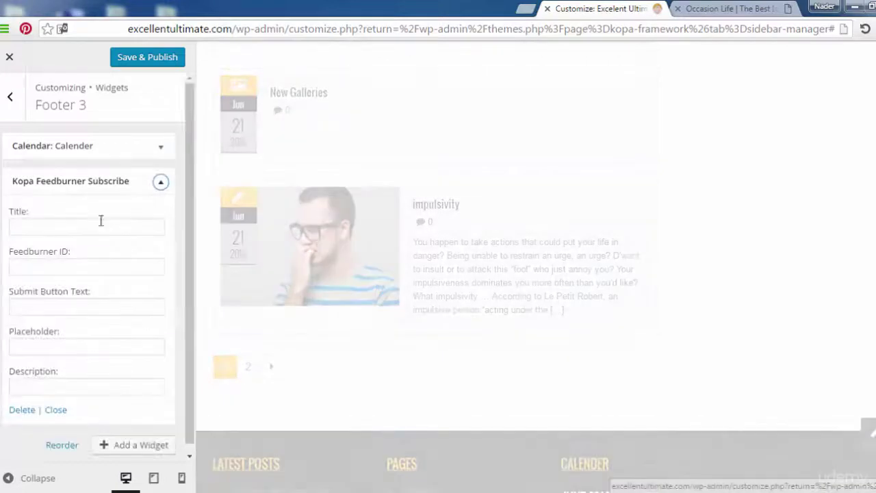
click(84, 232)
text(Subscribe)
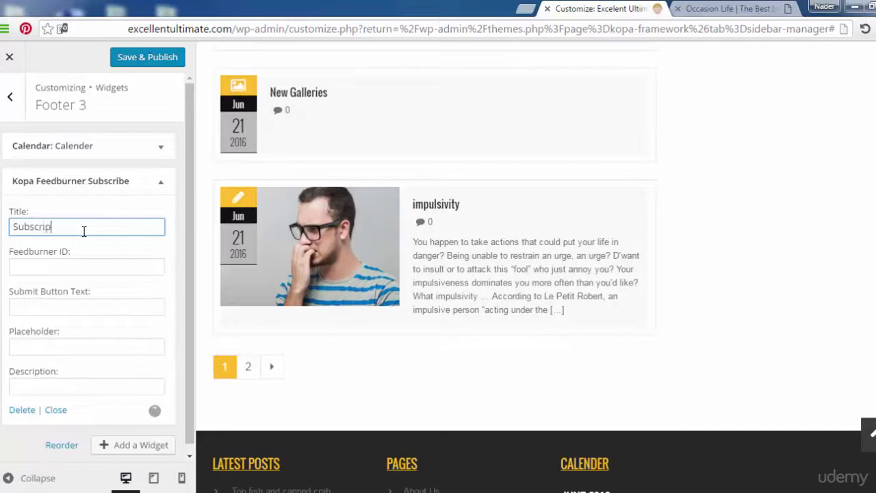
click(141, 178)
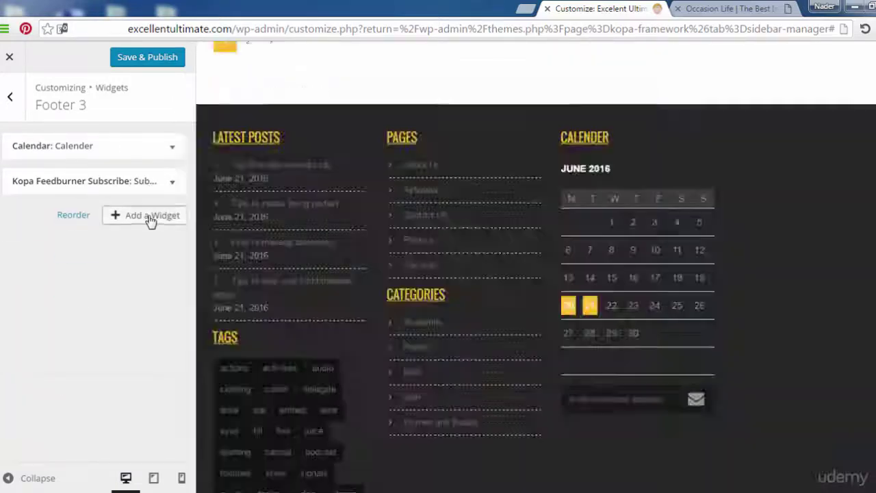
Add a Meta widget titled "Meta" at the end of Footer 3, save and publish the changes, and collapse its settings.
click(152, 217)
drag(392, 269, 393, 360)
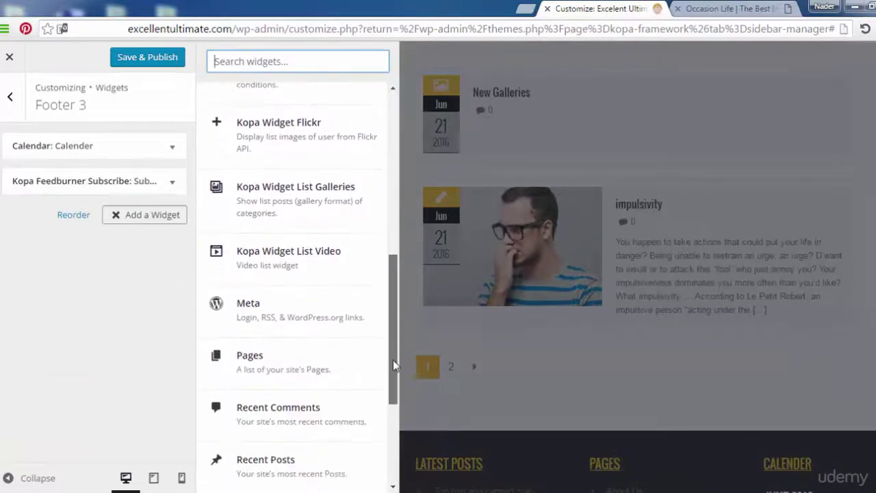
click(328, 299)
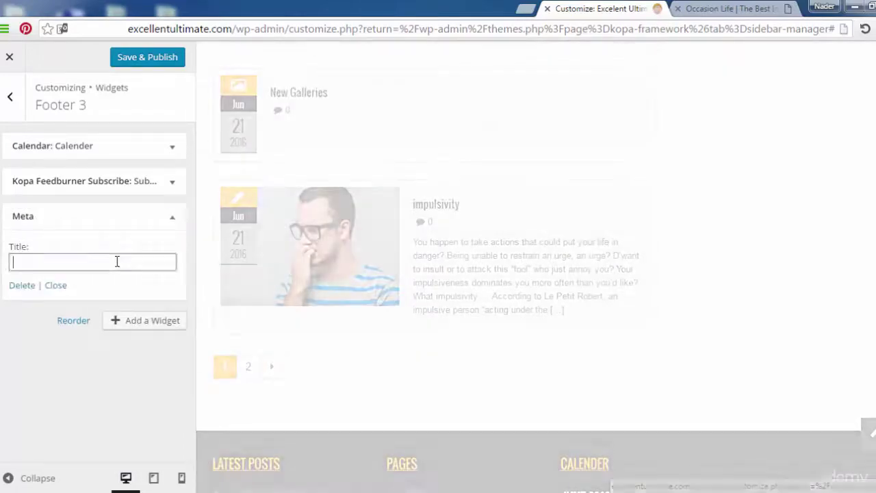
text(Meta)
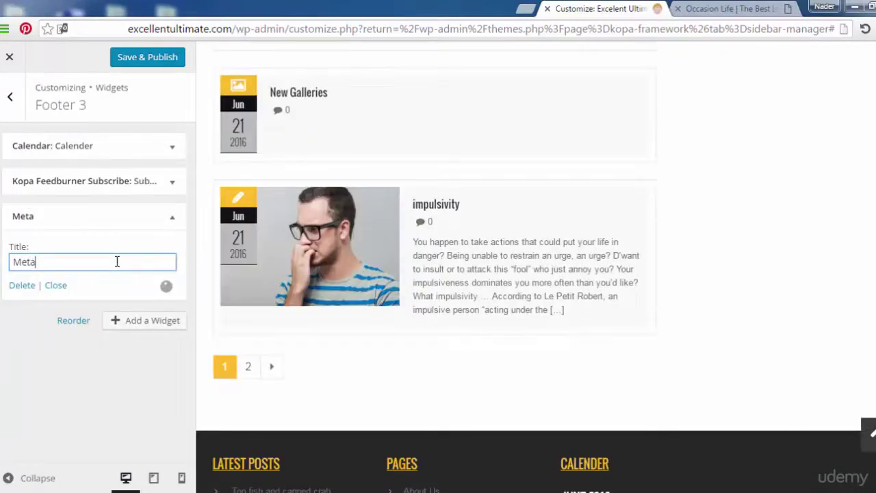
click(168, 61)
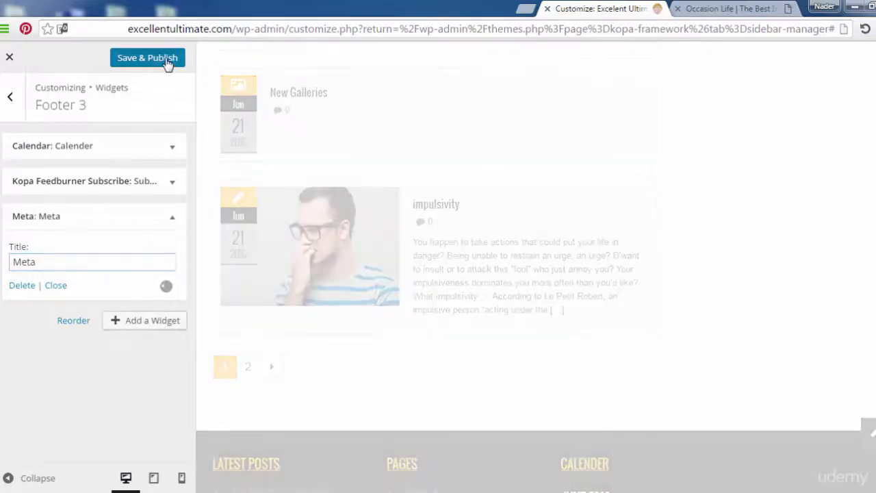
click(130, 216)
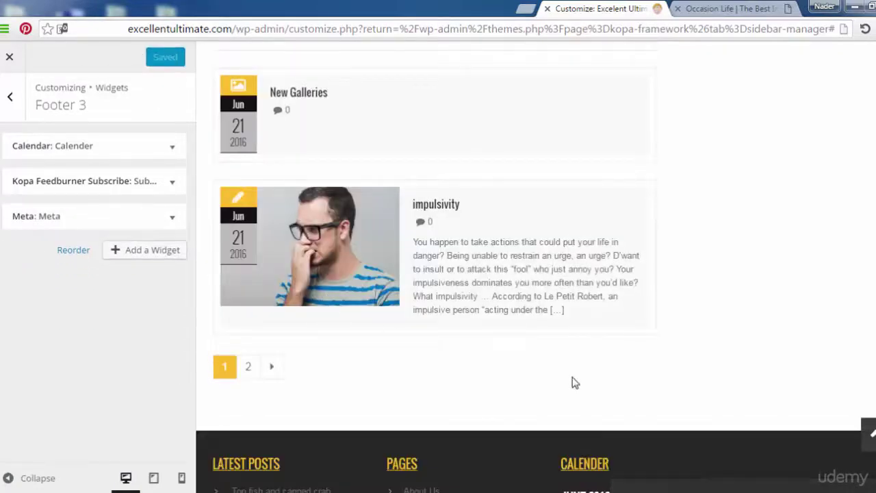
Review the footer preview and add a Recent Comments widget to the Footer 4 area.
scroll(536, 267, down, 7)
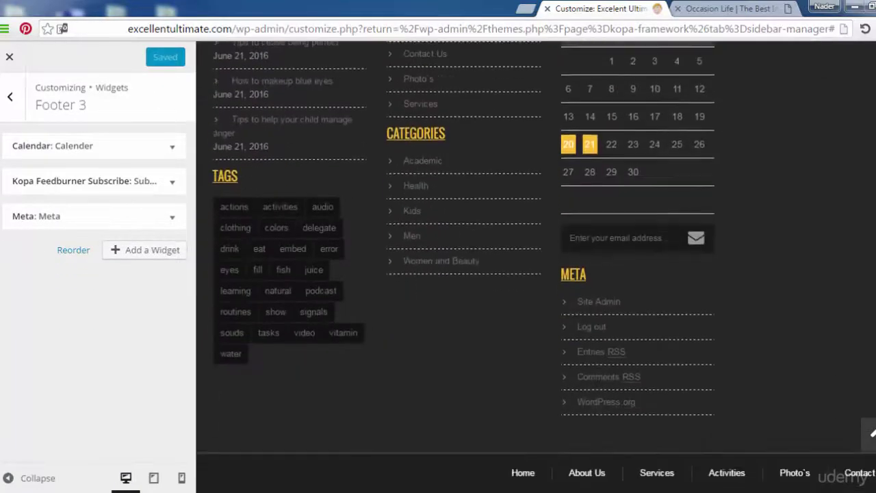
scroll(609, 143, up, 2)
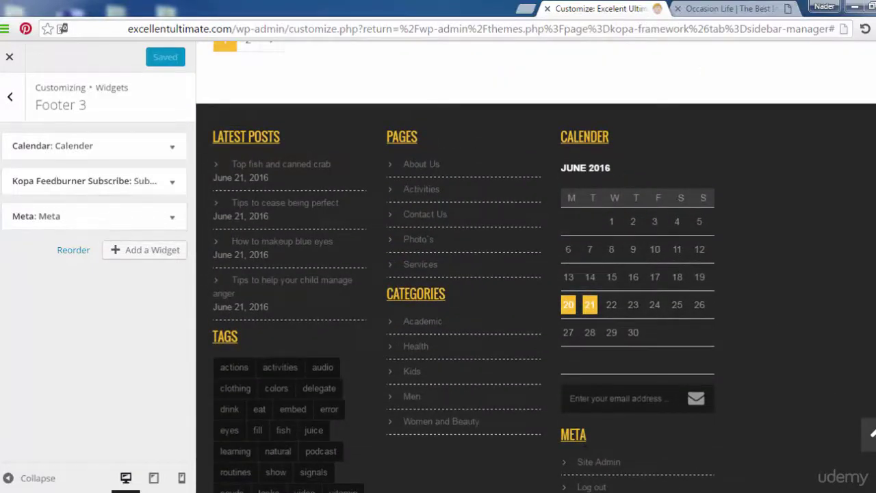
scroll(766, 418, down, 2)
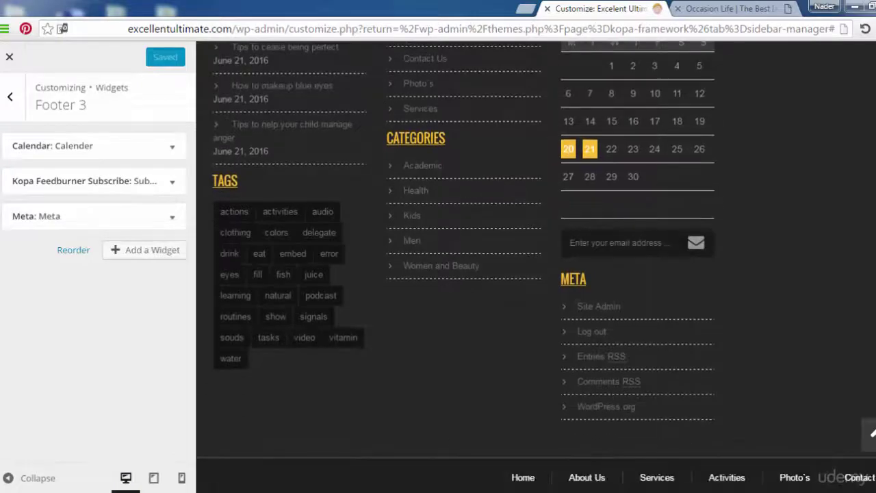
scroll(536, 267, up, 4)
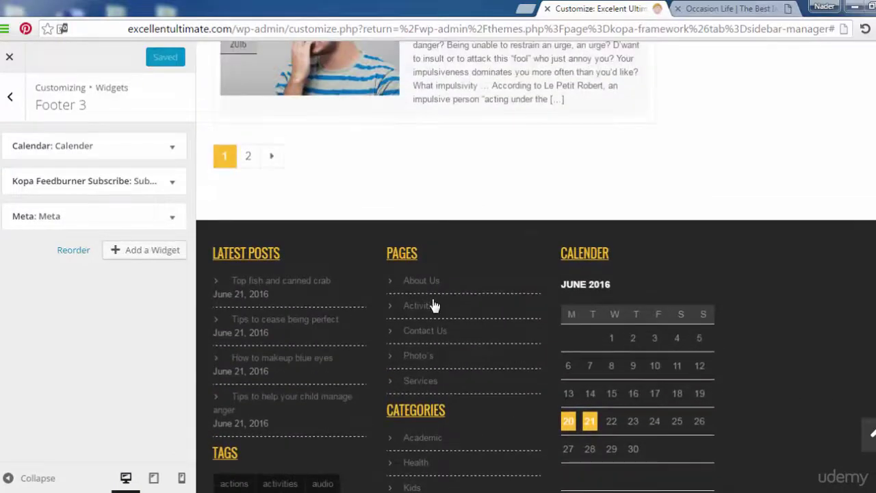
click(11, 98)
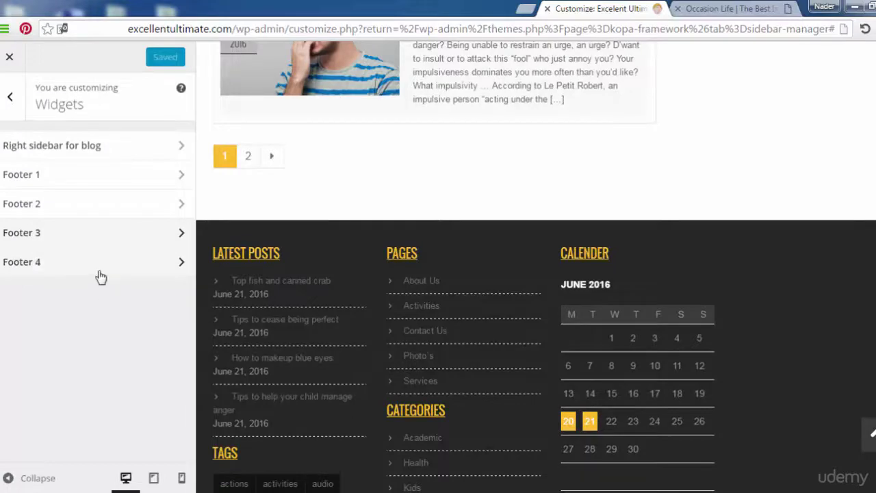
click(73, 273)
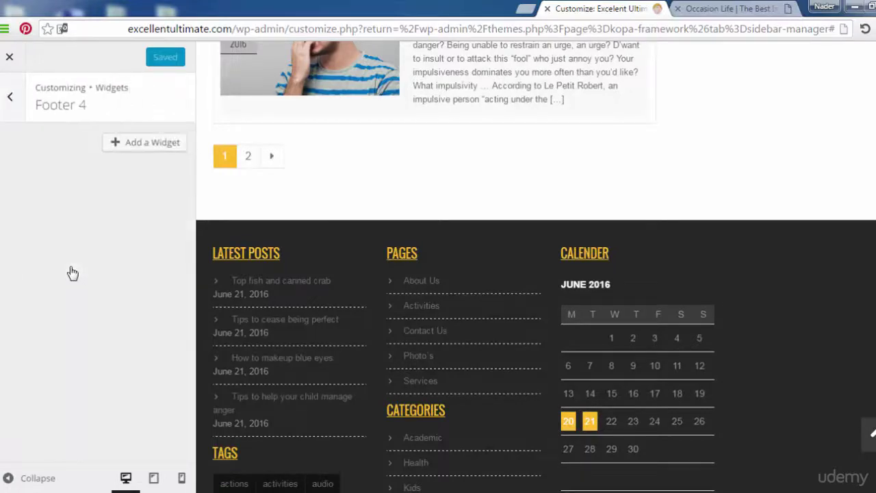
click(165, 147)
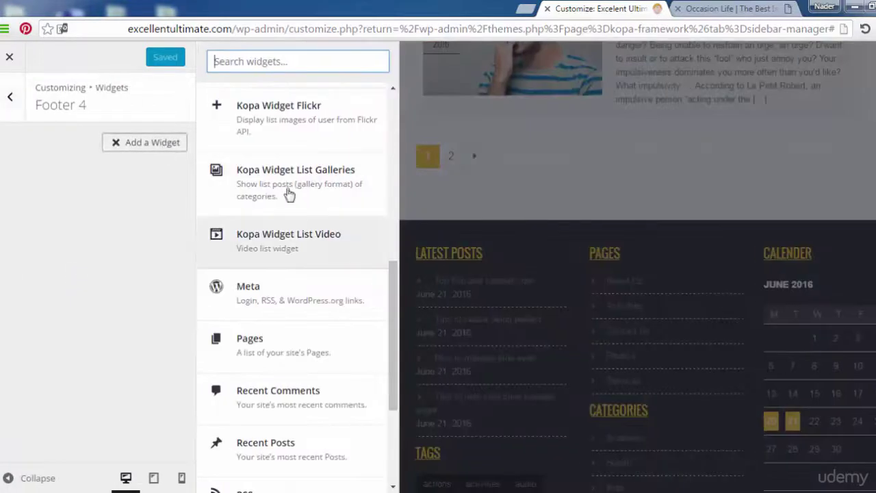
drag(390, 313, 392, 378)
click(329, 233)
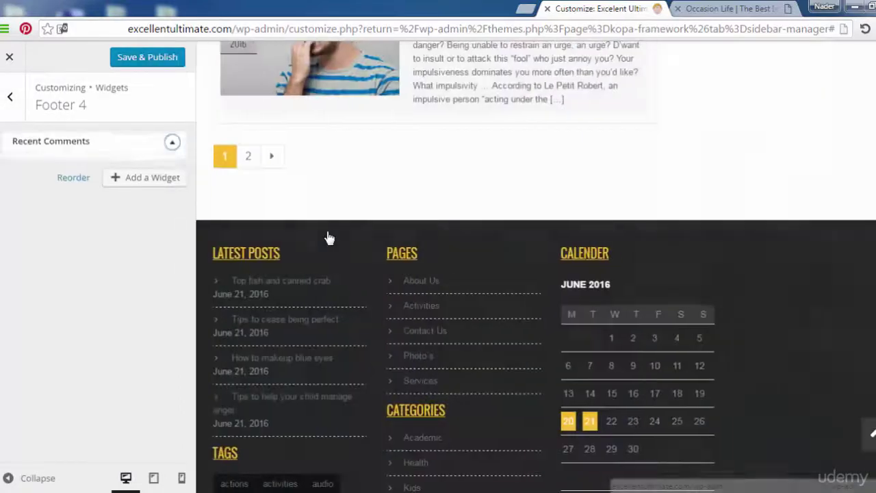
Title the Recent Comments widget "Comments", set the number of comments to show to 5, and collapse its settings.
click(94, 197)
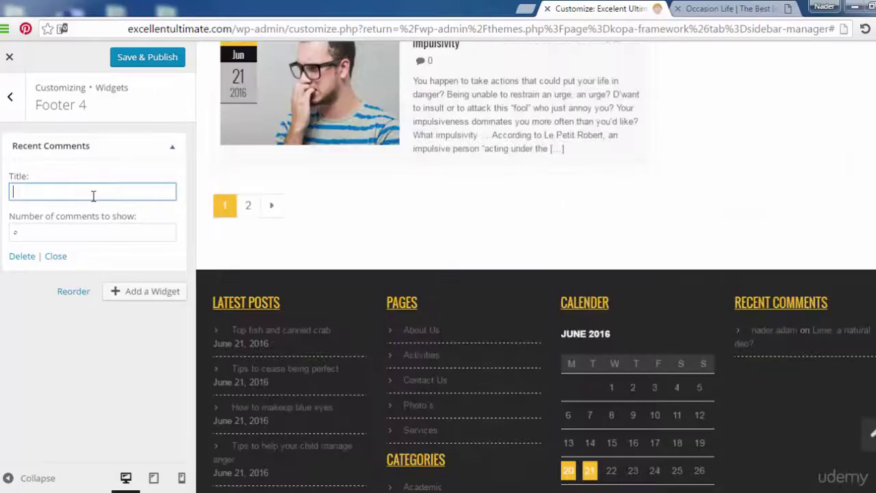
text(Com)
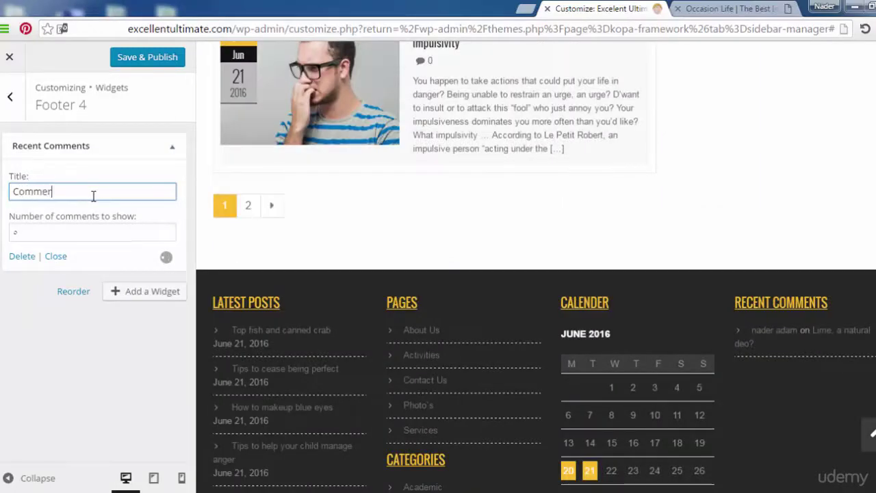
text(ments)
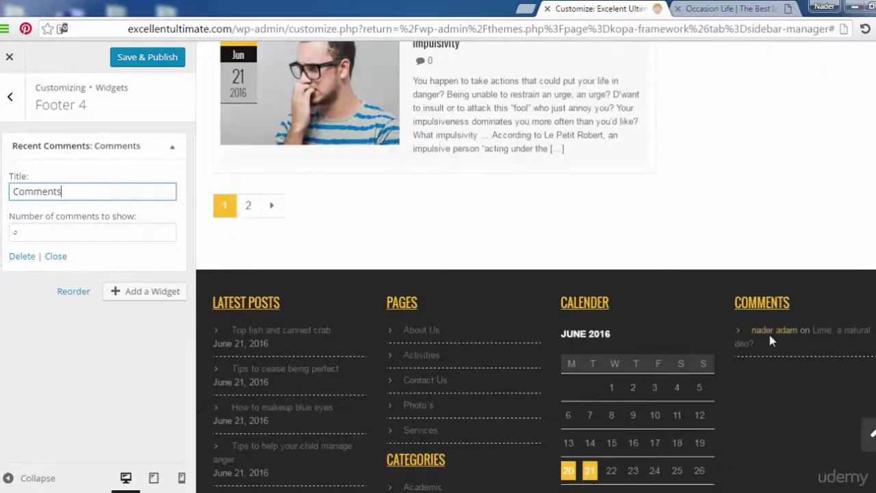
double_click(13, 234)
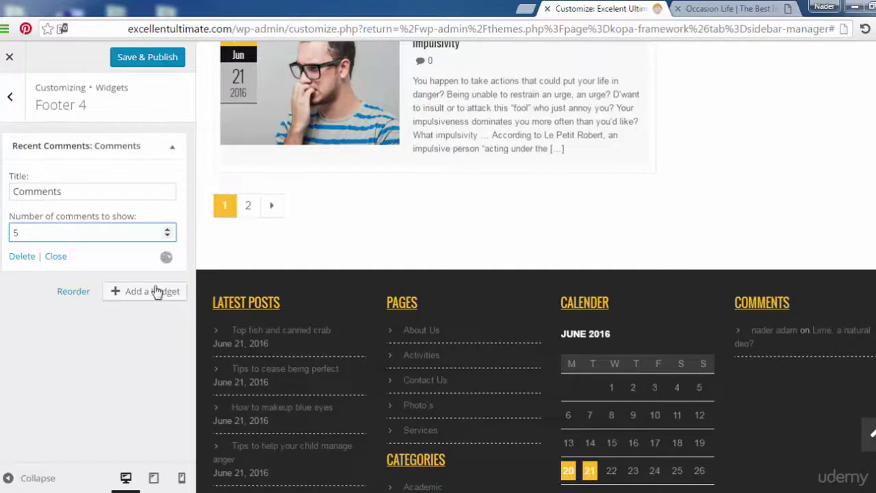
click(118, 150)
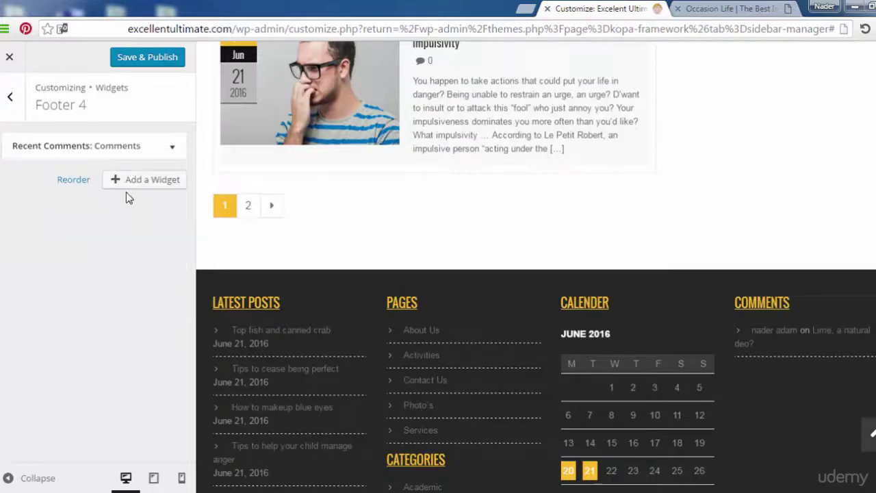
Add a Kopa Widget List Galleries widget below Recent Comments in Footer 4 and choose the Women and Beauty category.
click(122, 179)
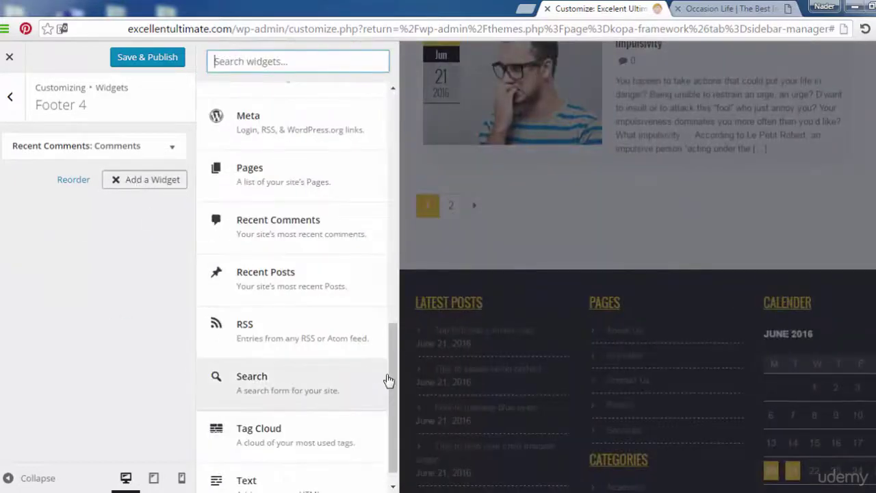
drag(390, 376, 392, 269)
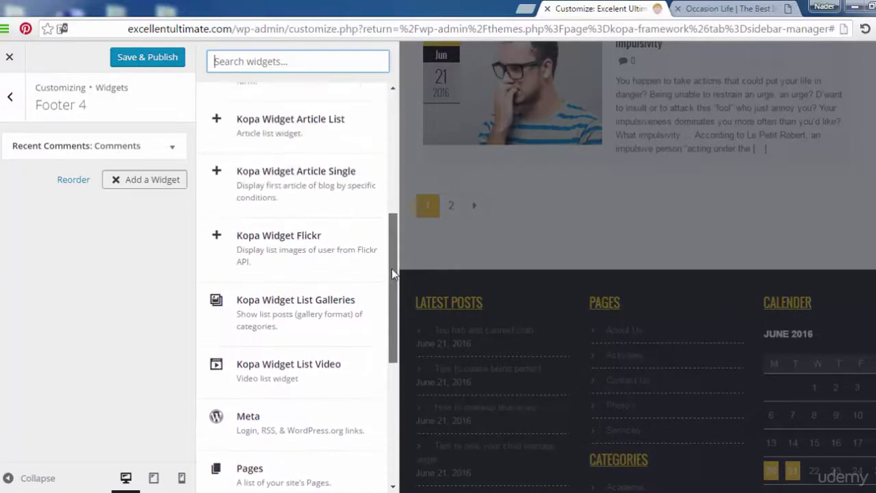
click(349, 307)
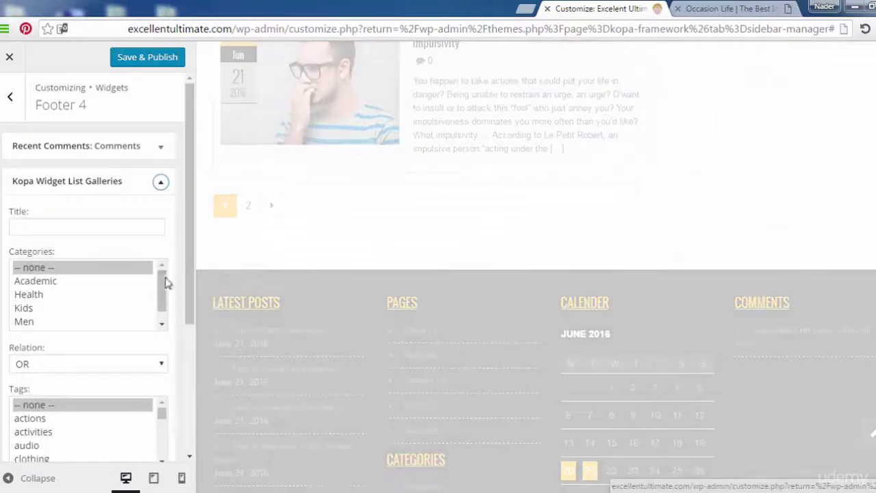
drag(160, 299, 132, 312)
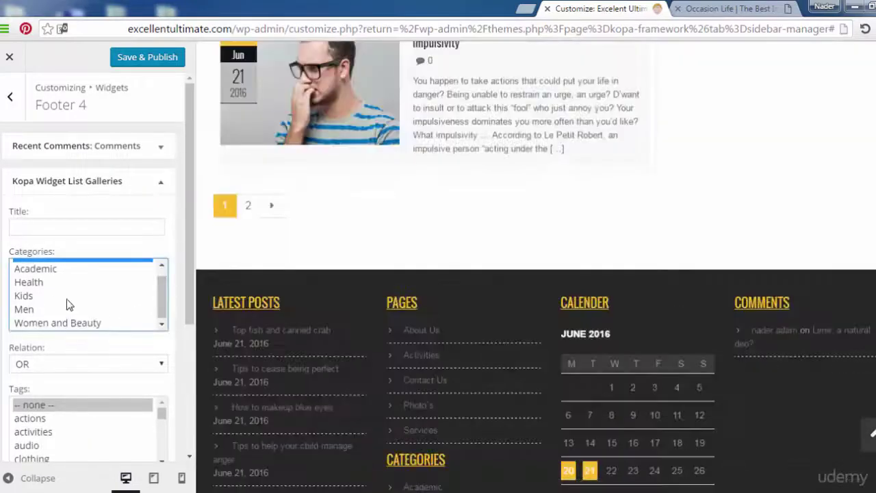
click(39, 284)
click(39, 311)
click(56, 324)
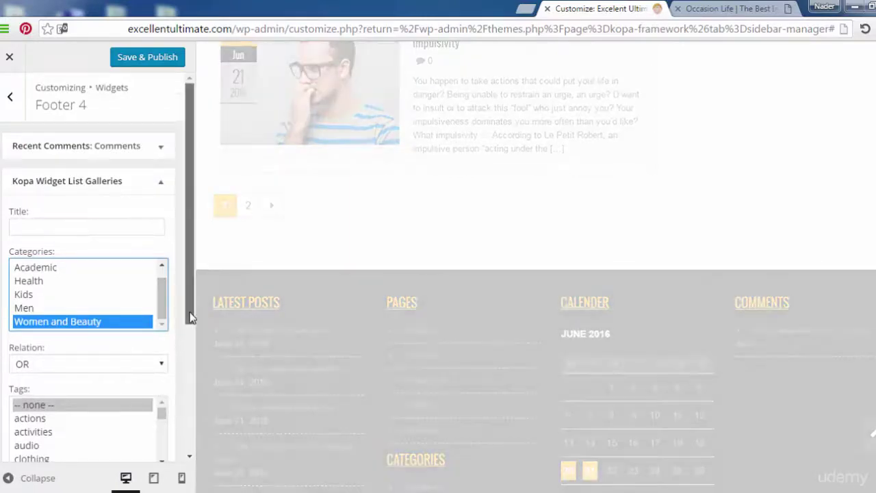
Choose the "colors" tag for the Kopa Widget List Galleries widget.
drag(187, 304, 191, 343)
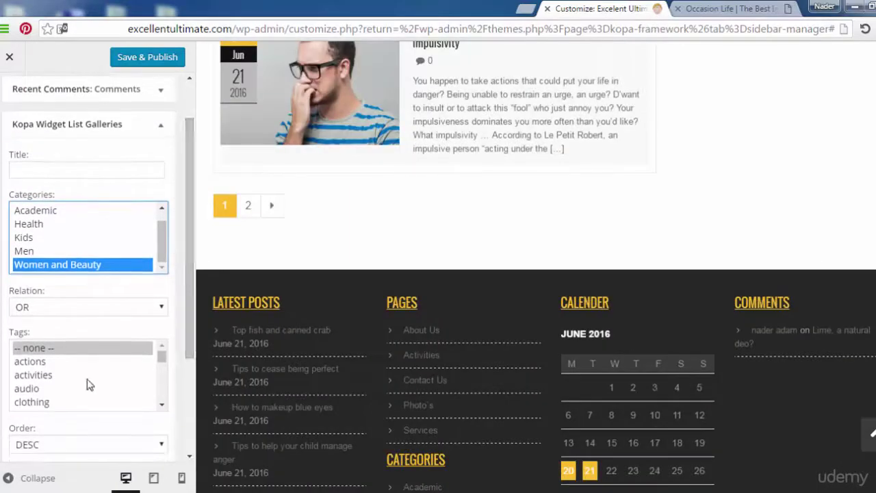
click(48, 376)
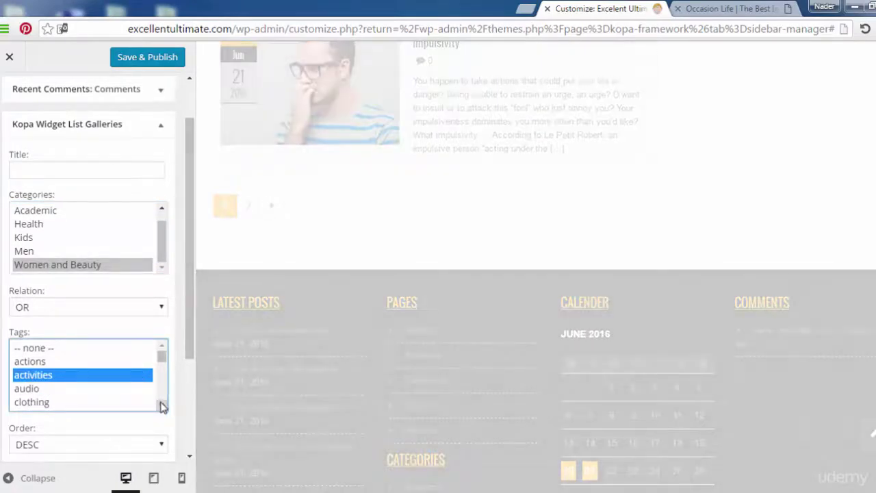
scroll(162, 406, down, 1)
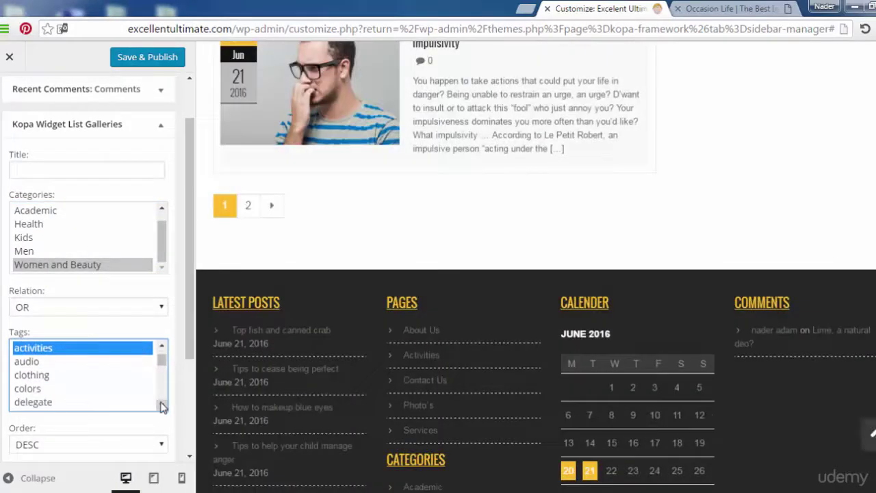
click(44, 389)
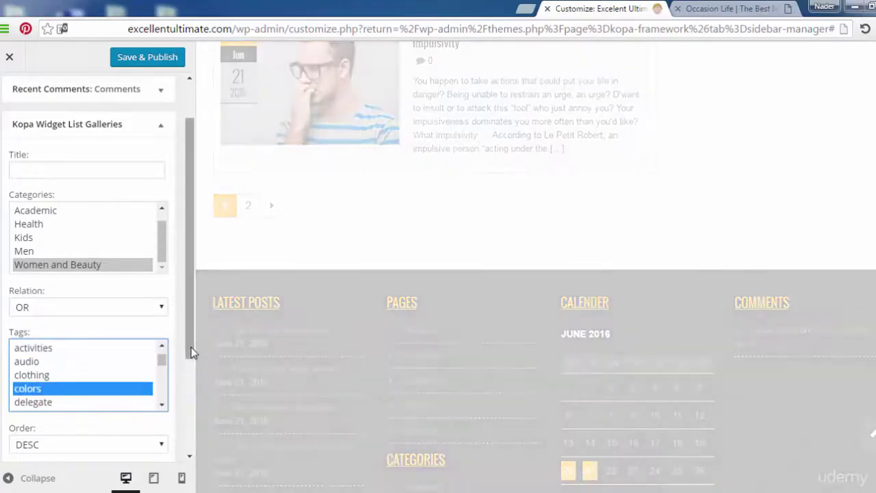
drag(191, 347, 184, 403)
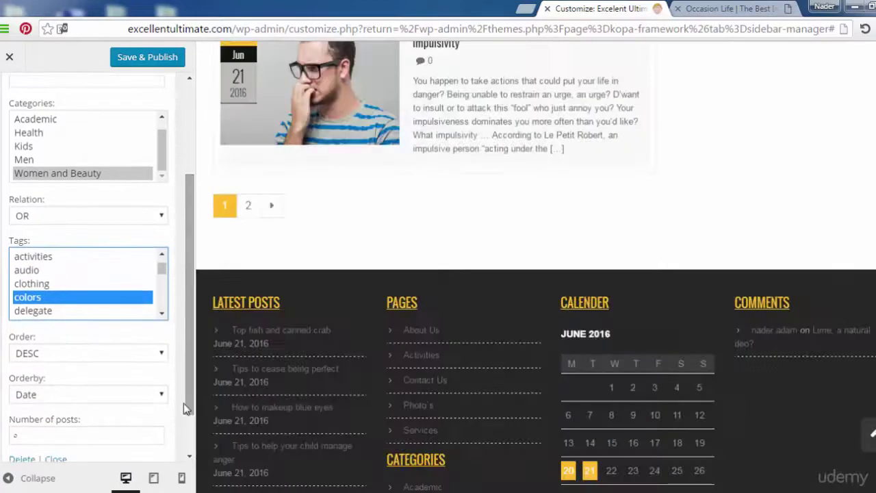
Set the number of posts to 3 for the Kopa Widget List Galleries widget, collapse its settings, and publish the changes.
click(161, 353)
click(161, 357)
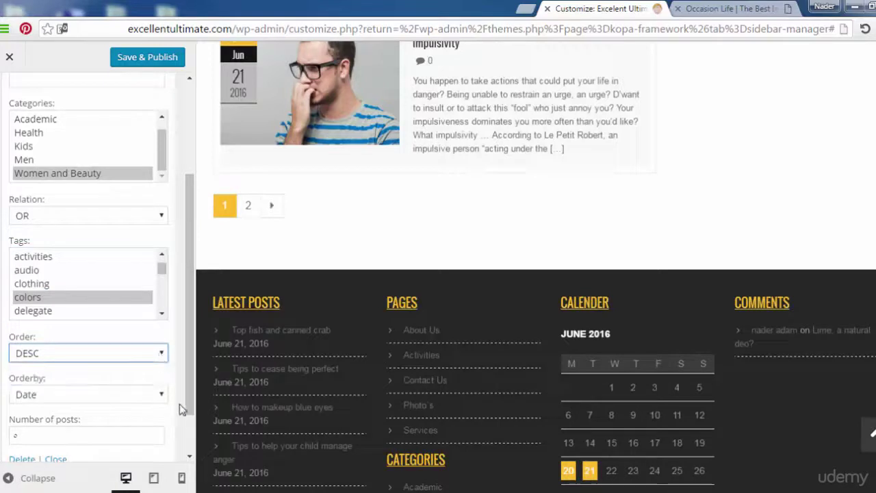
scroll(115, 425, down, 1)
click(25, 419)
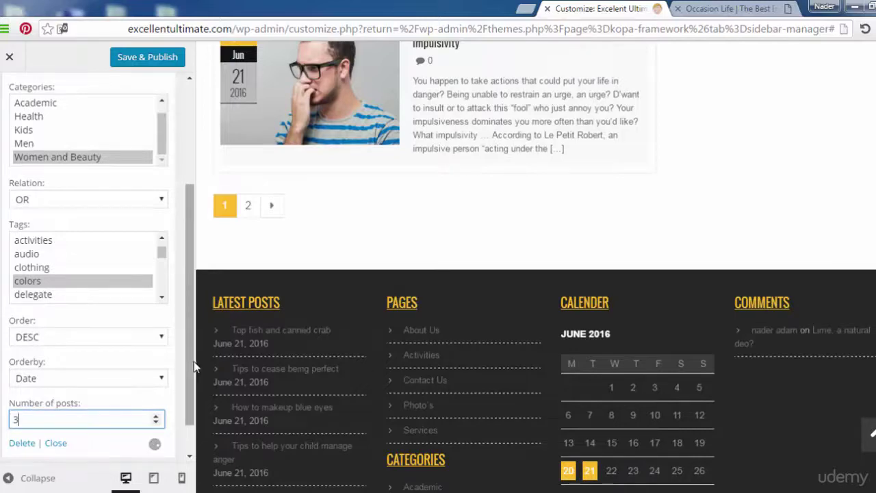
scroll(190, 287, up, 4)
scroll(190, 231, up, 3)
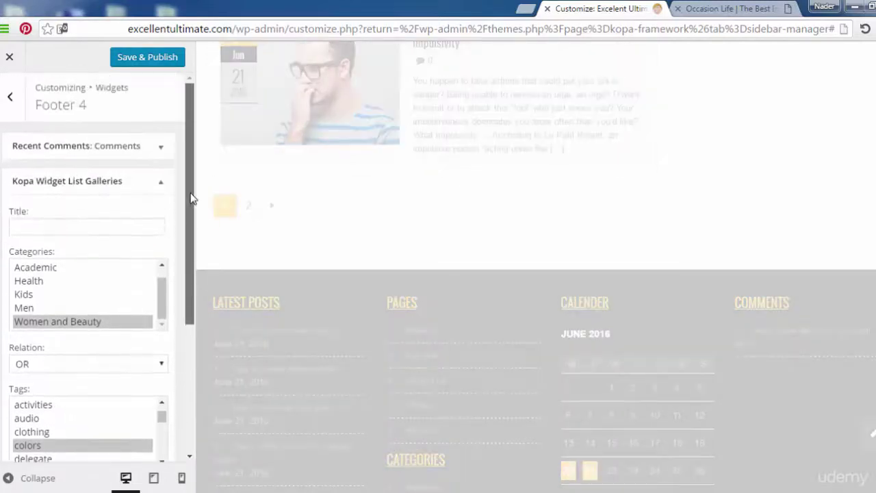
click(117, 182)
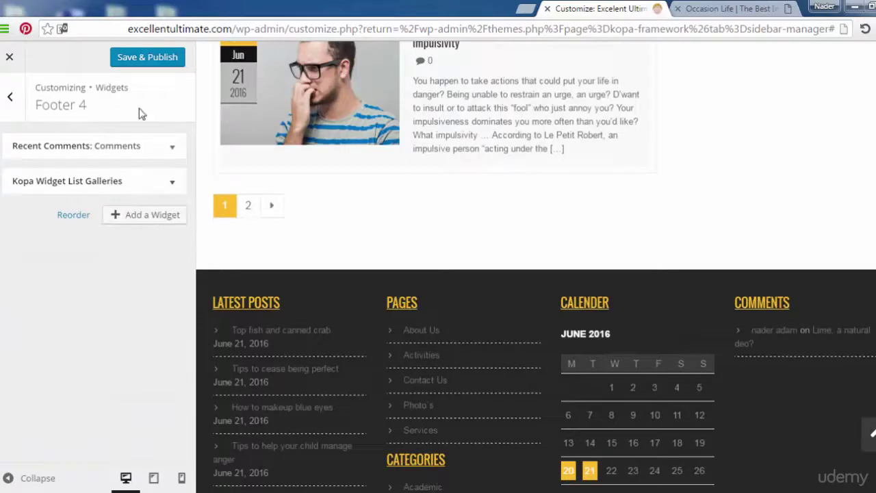
click(163, 62)
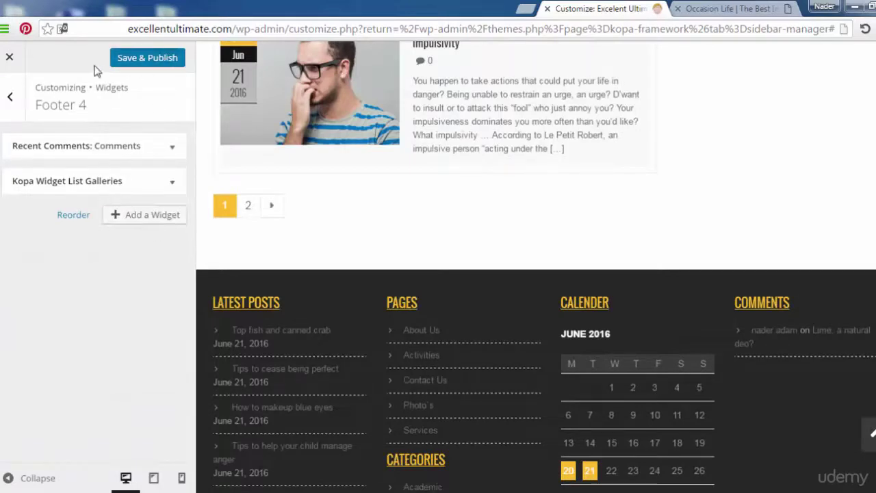
Add an RSS widget to Footer 4 and enter "RSS" as its feed URL.
click(139, 216)
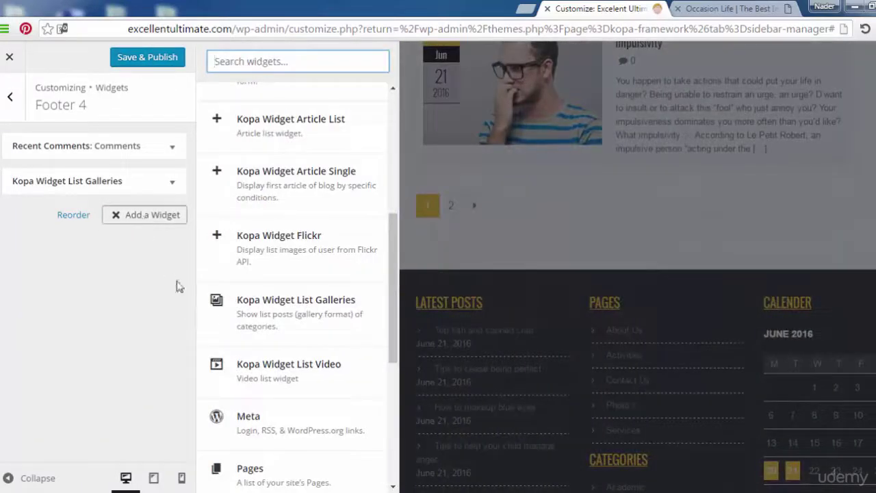
drag(392, 321, 400, 419)
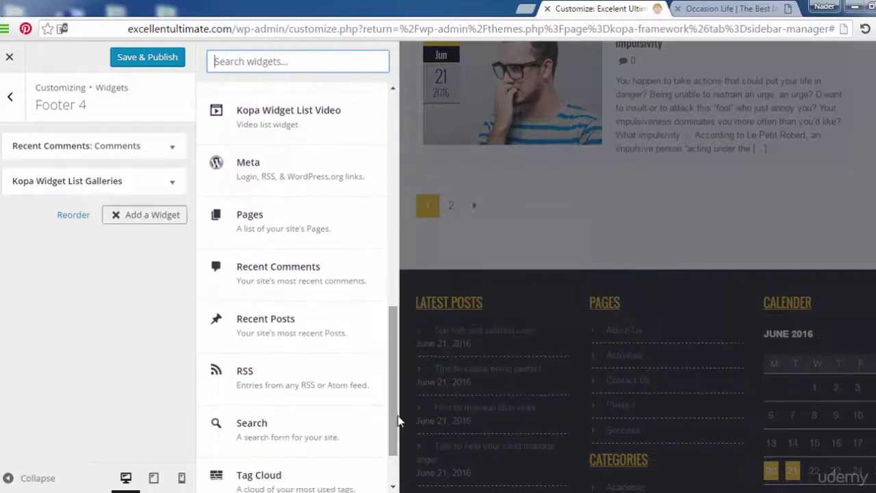
click(301, 378)
click(112, 263)
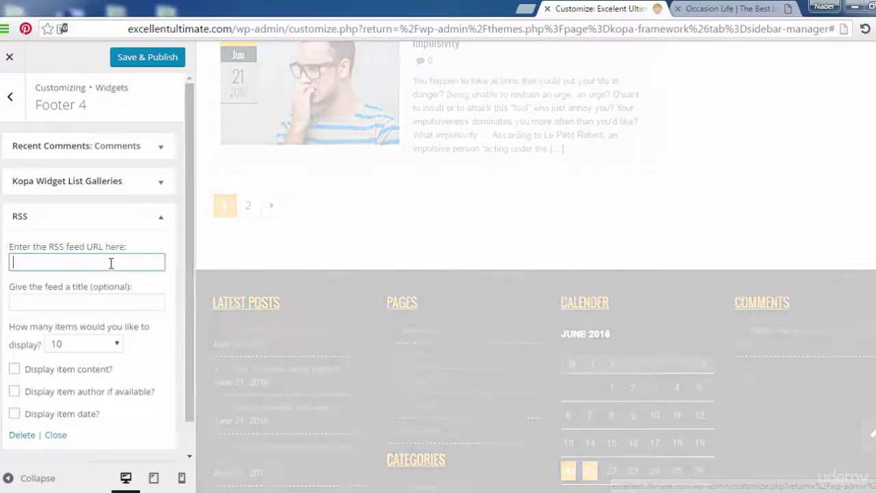
text(RSS)
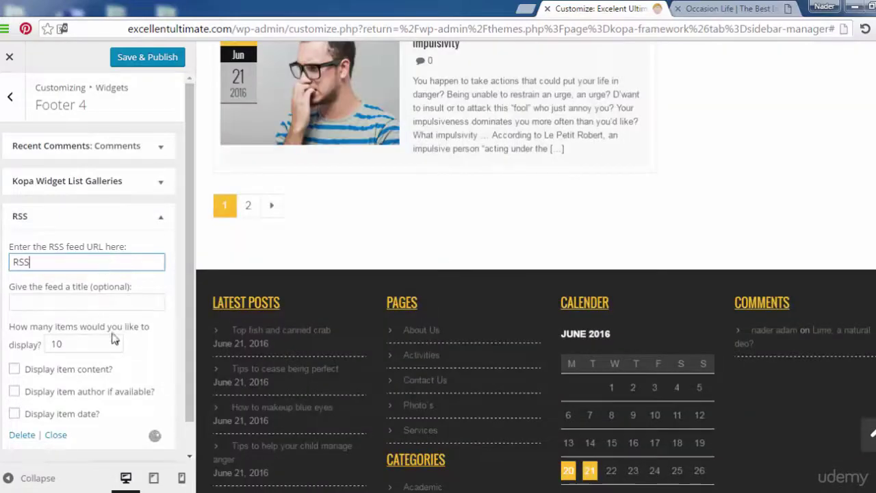
Set the RSS widget to display 5 items, publish the changes, review the footer preview, and collapse the widget's settings.
key(Tab)
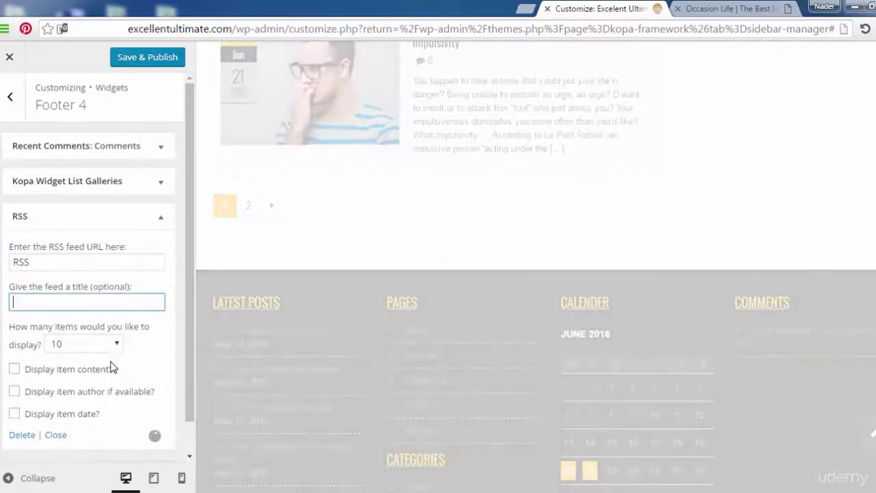
click(108, 346)
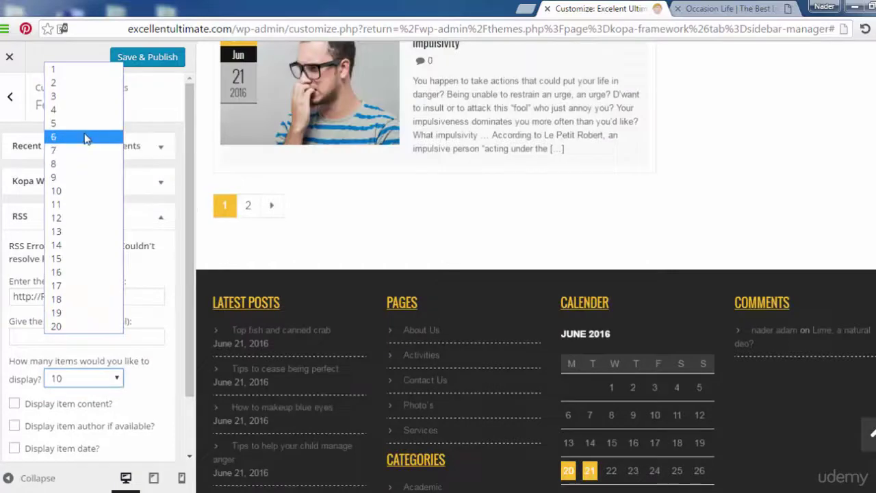
click(83, 124)
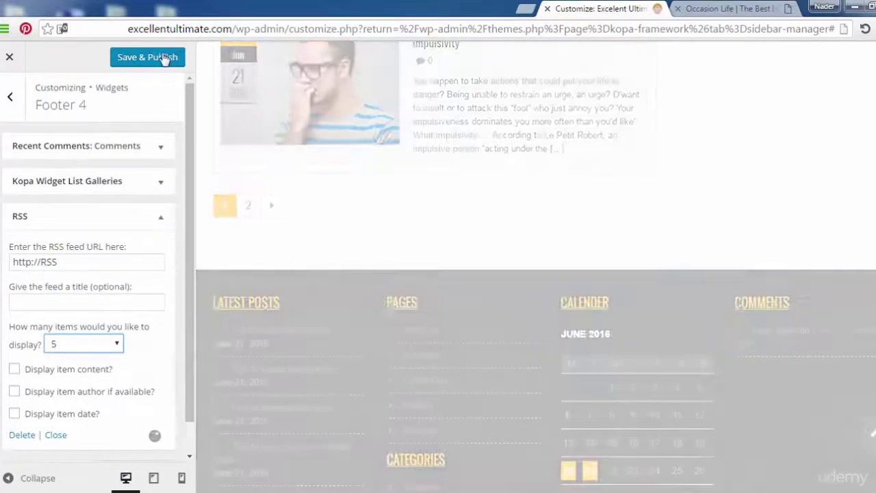
click(164, 59)
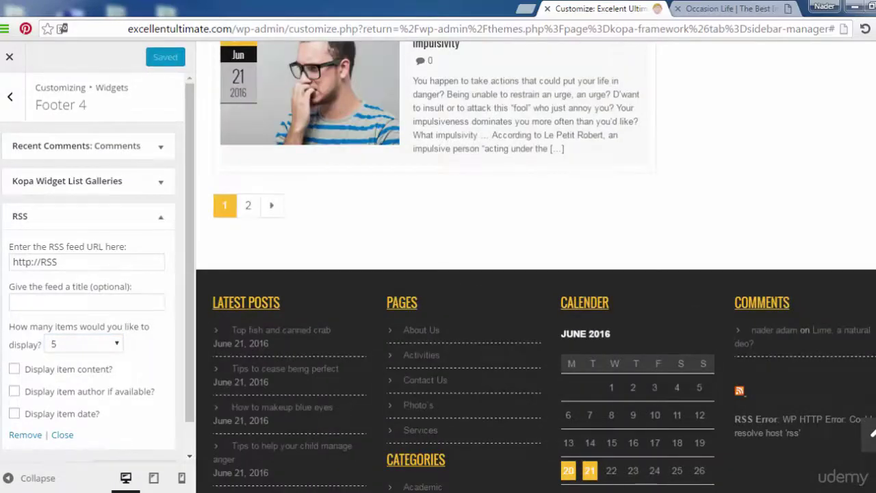
scroll(873, 433, down, 5)
scroll(842, 396, up, 5)
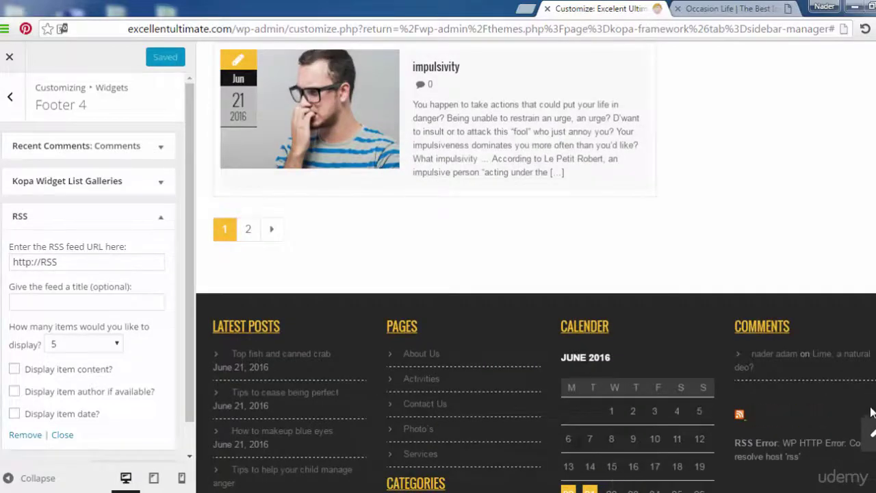
scroll(873, 433, down, 2)
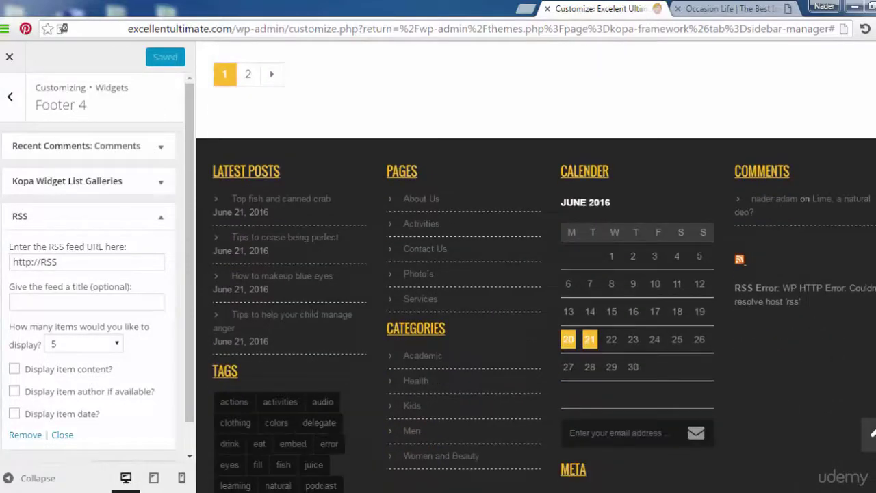
scroll(873, 433, down, 2)
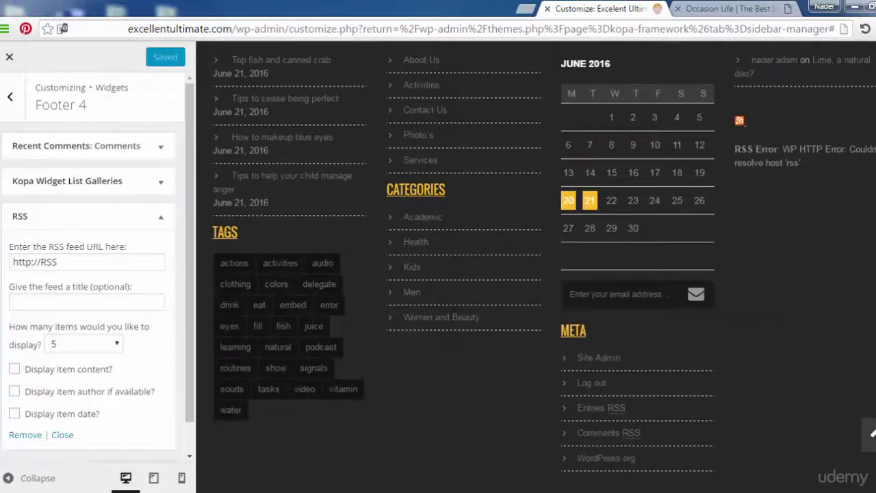
scroll(838, 196, down, 1)
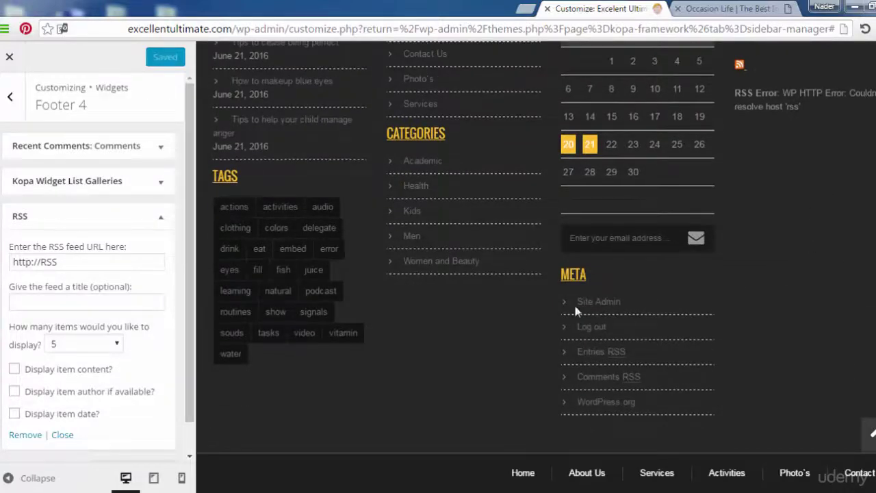
click(84, 217)
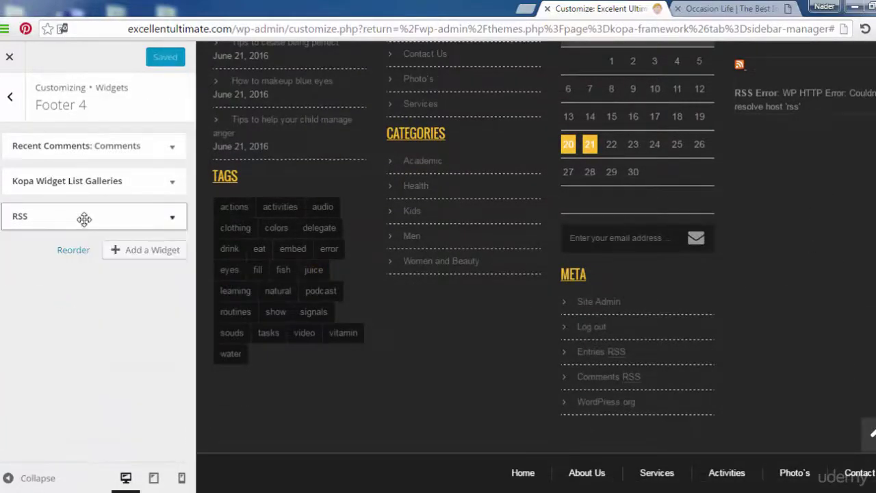
Title the Kopa Widget List Galleries widget "Gallery" and publish the change.
click(117, 184)
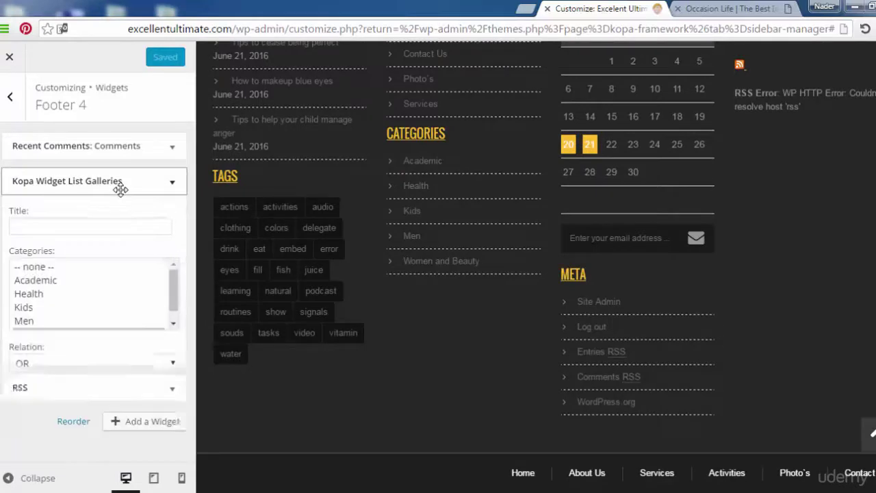
click(117, 224)
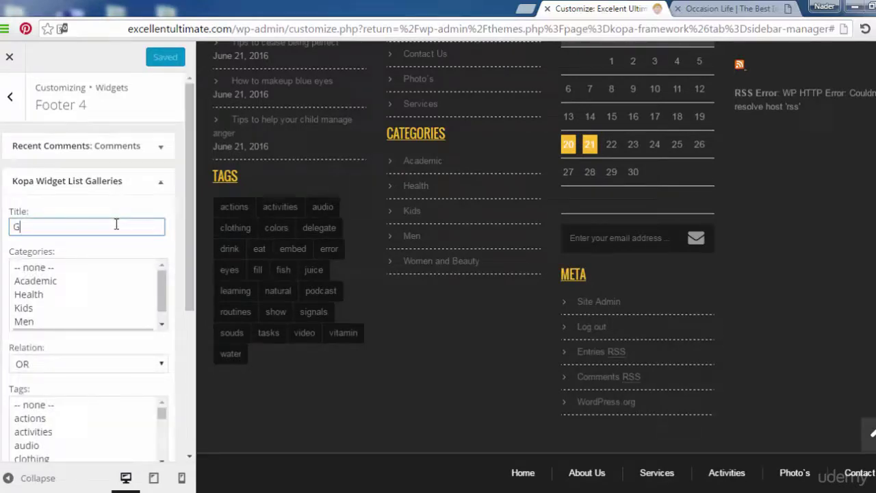
text(y)
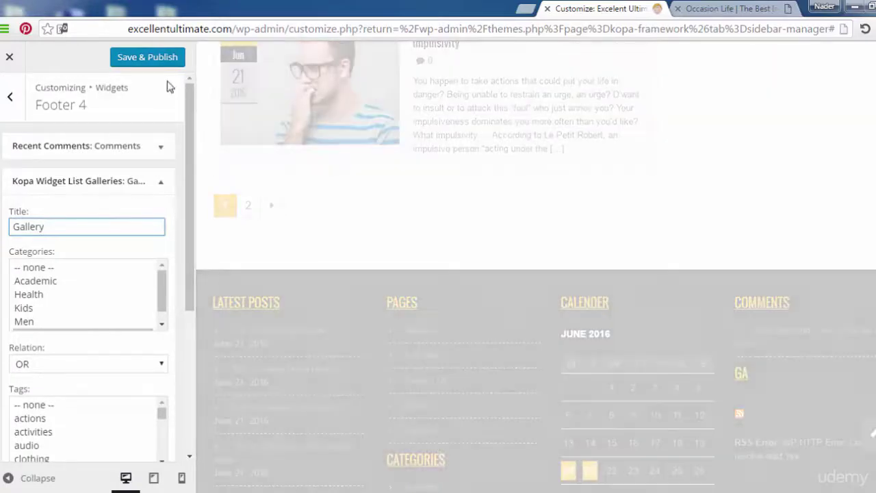
click(160, 60)
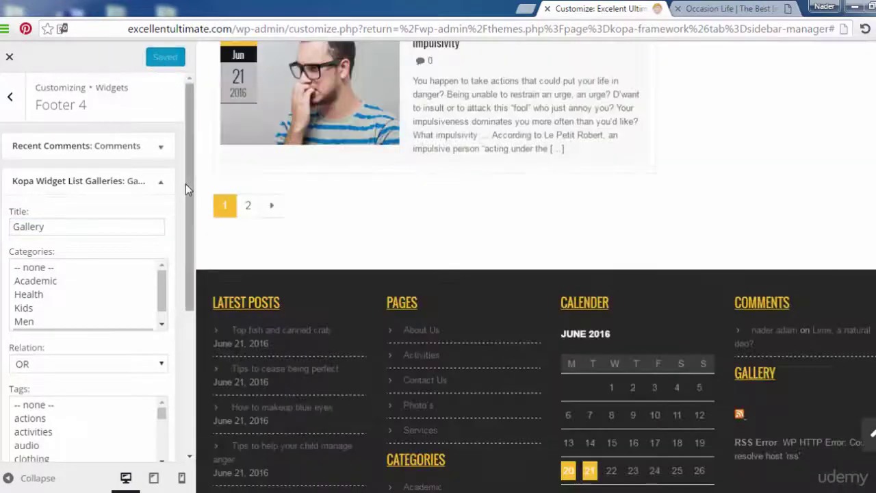
Choose the Academic category for the Gallery widget, set its number of posts to 6, and publish the changes.
click(56, 286)
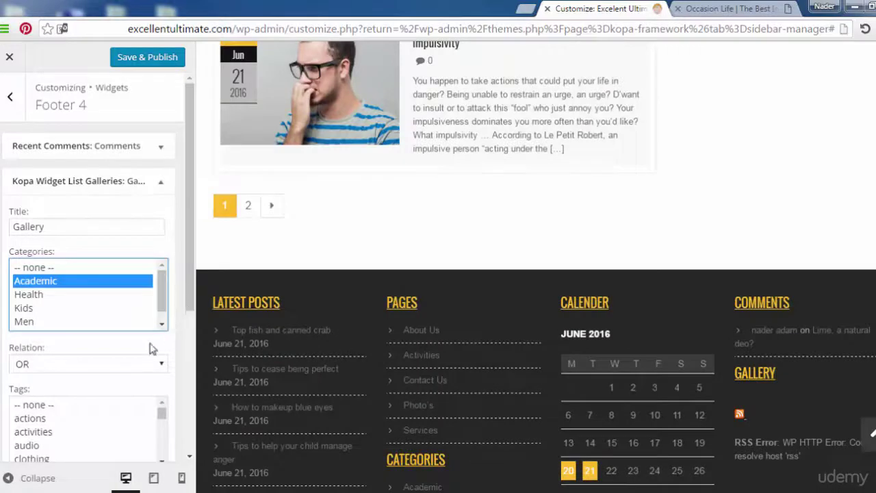
click(151, 370)
click(151, 369)
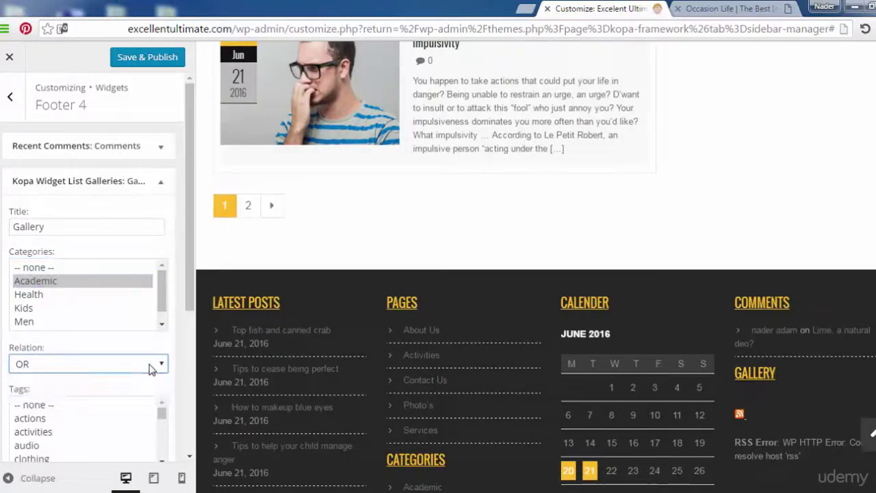
drag(191, 286, 189, 451)
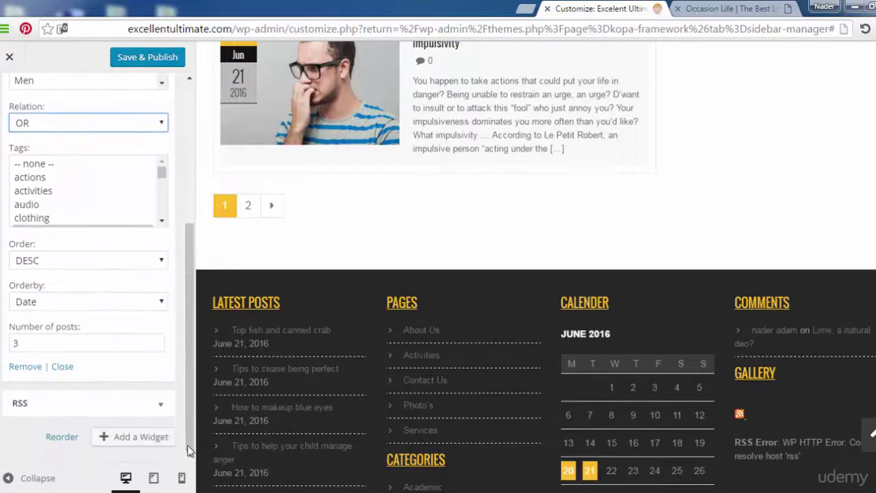
double_click(73, 345)
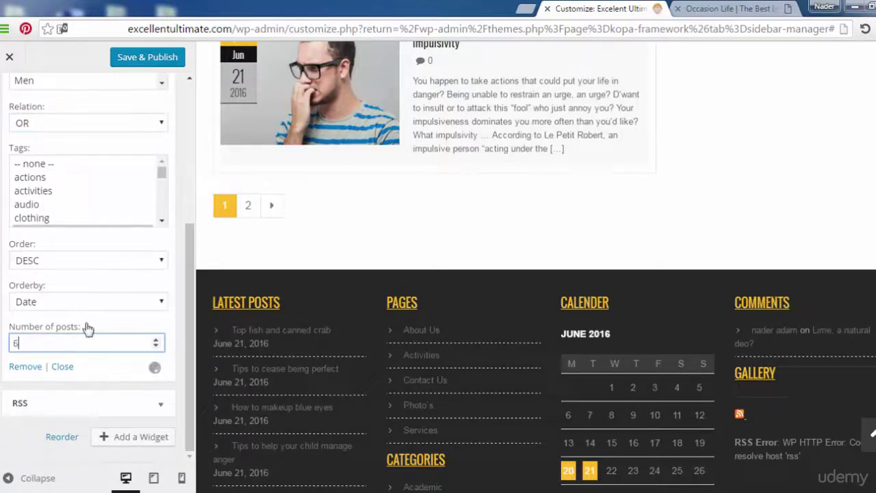
click(170, 59)
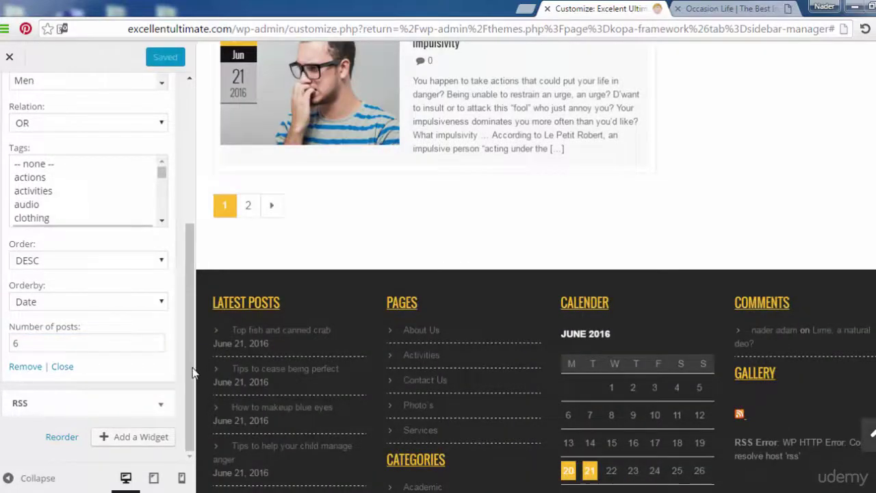
Leave the Footer 4 widget settings, close the theme customizer, and open the live site's front page.
scroll(193, 373, up, 10)
click(14, 109)
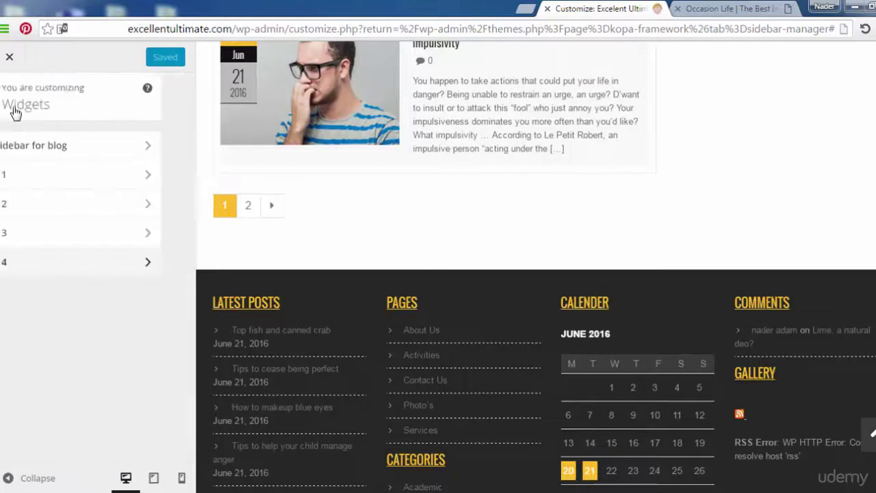
click(12, 103)
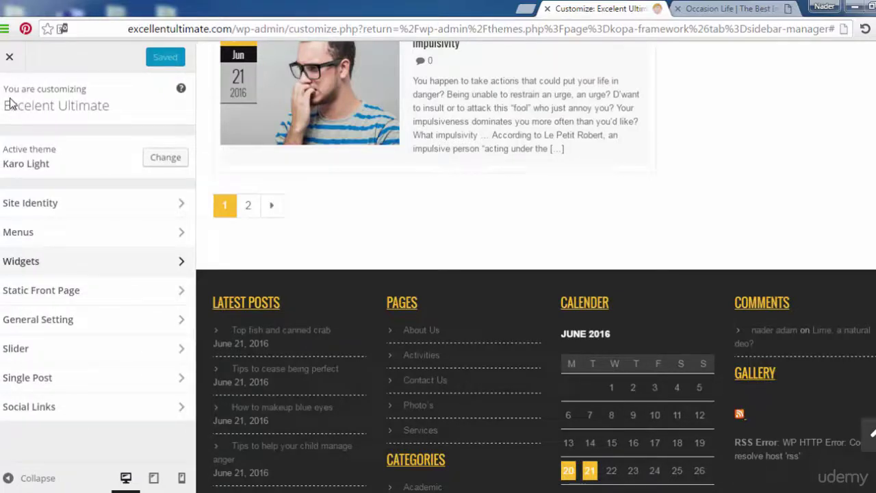
click(9, 59)
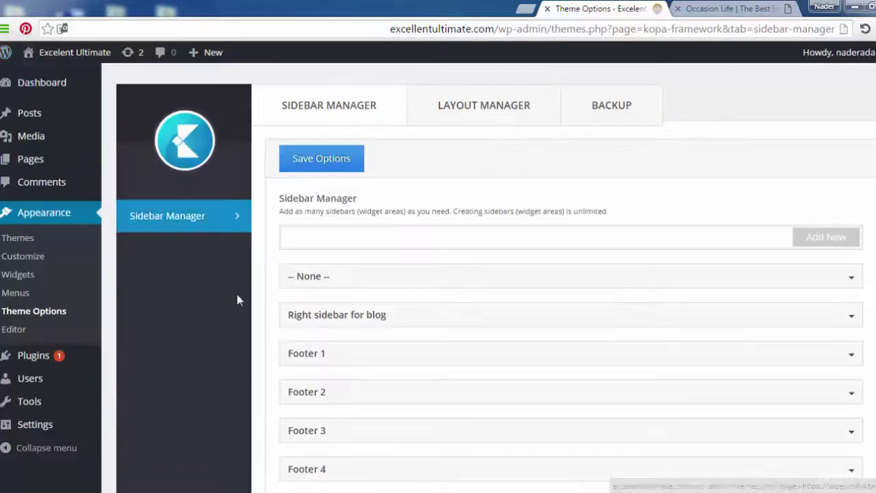
mouse_move(79, 59)
click(41, 77)
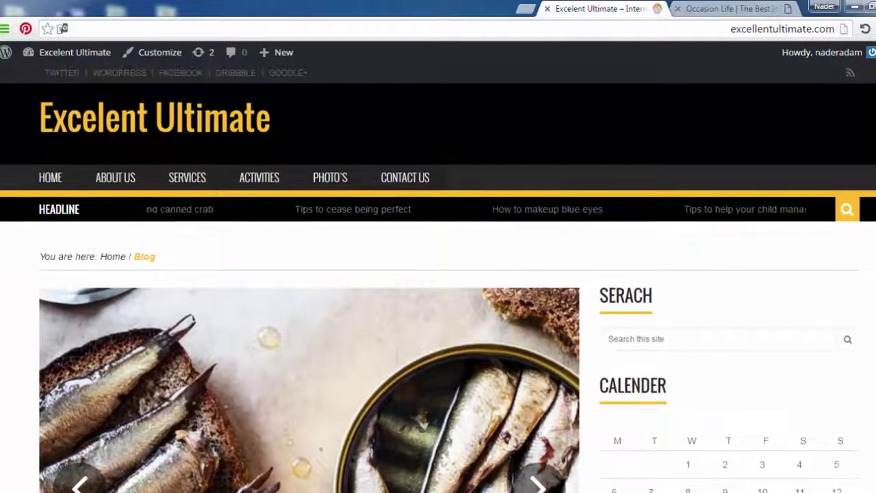
Examine the live front page from the header and slider through the posts and blog sidebar down to the four footer columns.
scroll(438, 274, down, 4)
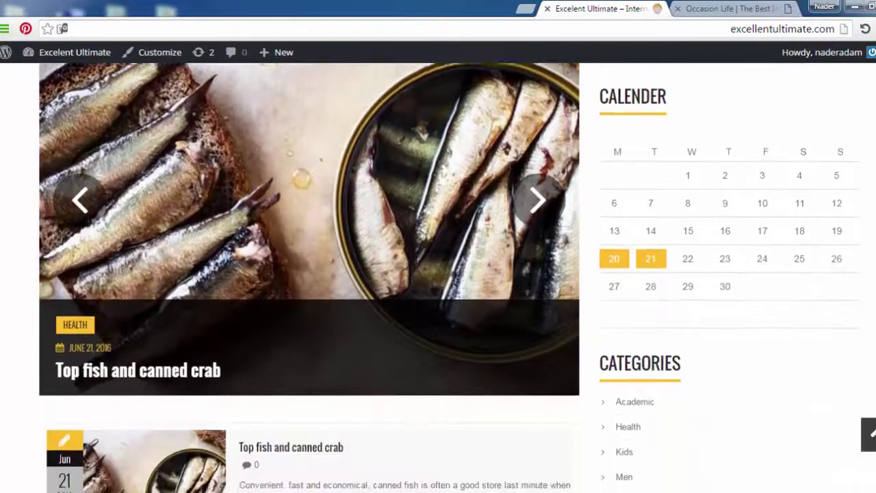
scroll(438, 274, up, 3)
scroll(438, 274, down, 7)
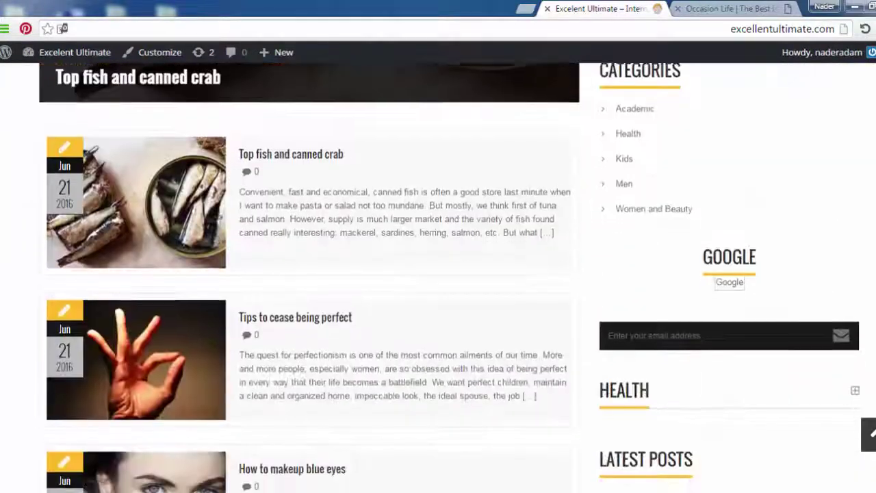
scroll(534, 149, down, 1)
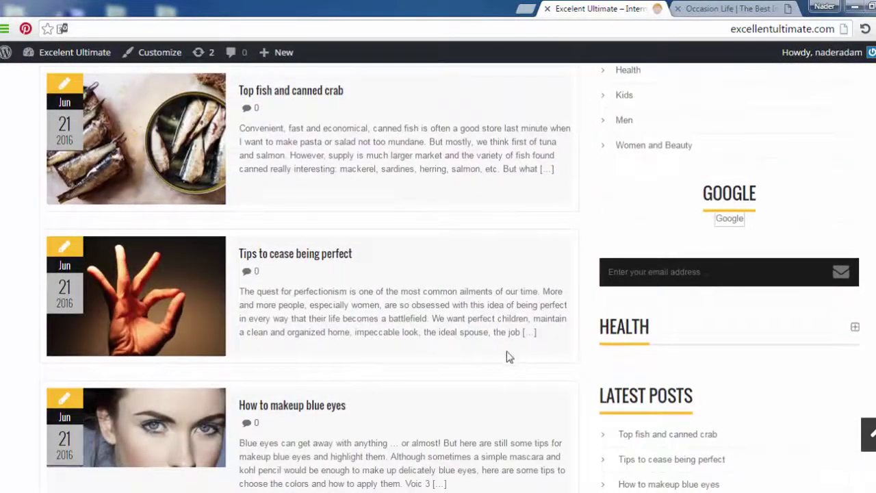
scroll(438, 274, down, 9)
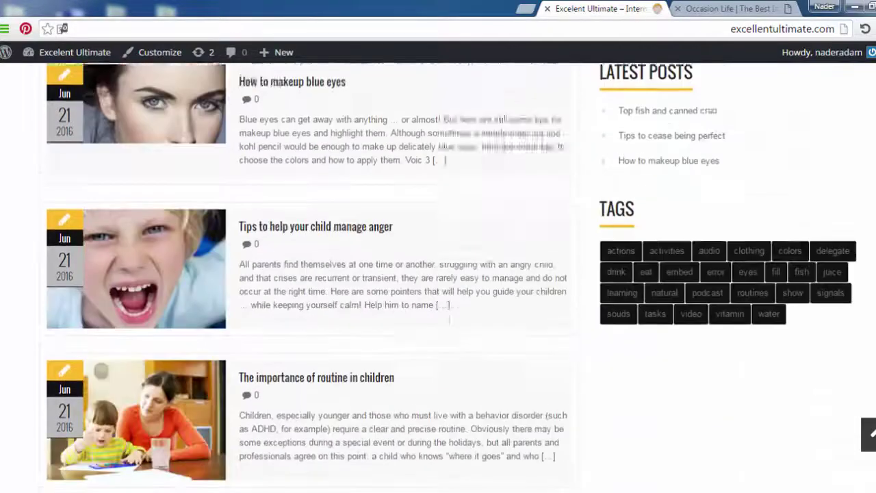
scroll(438, 274, down, 10)
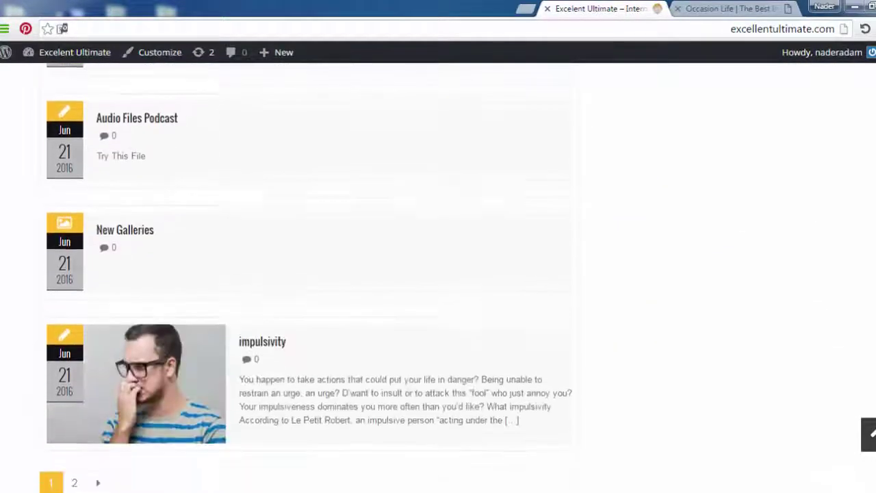
scroll(438, 273, down, 2)
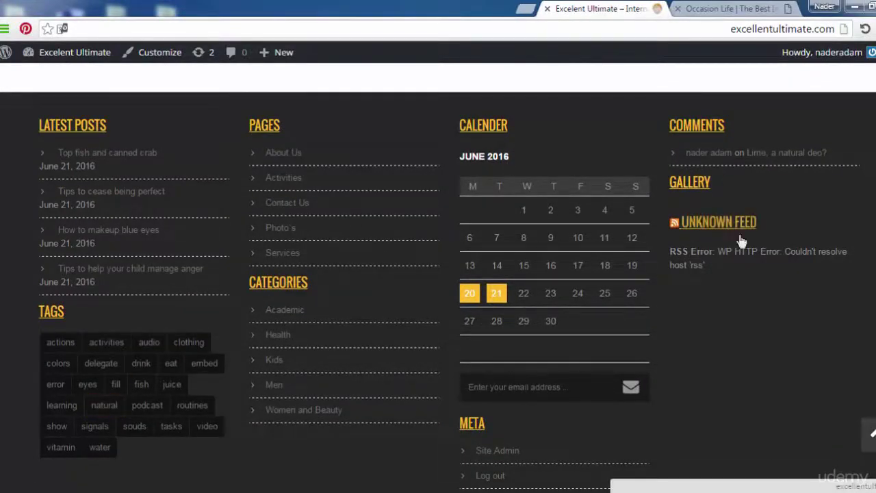
scroll(438, 274, down, 2)
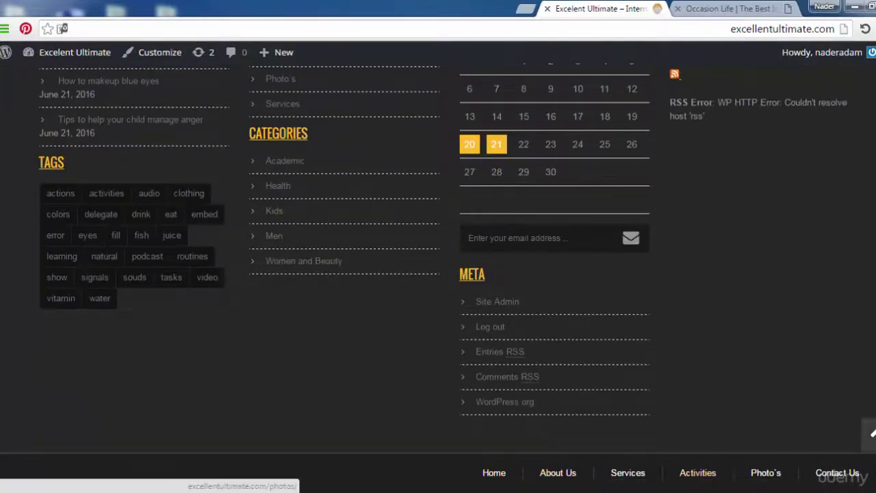
scroll(598, 475, up, 3)
scroll(439, 274, up, 15)
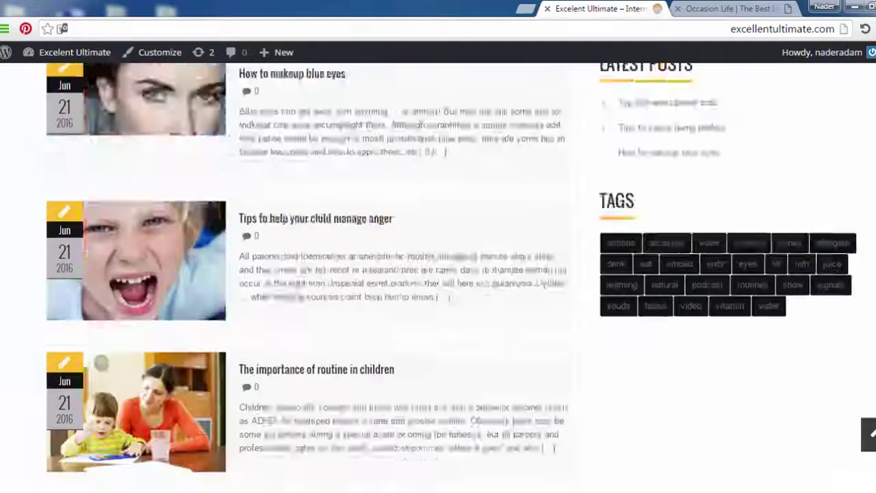
scroll(438, 274, up, 1)
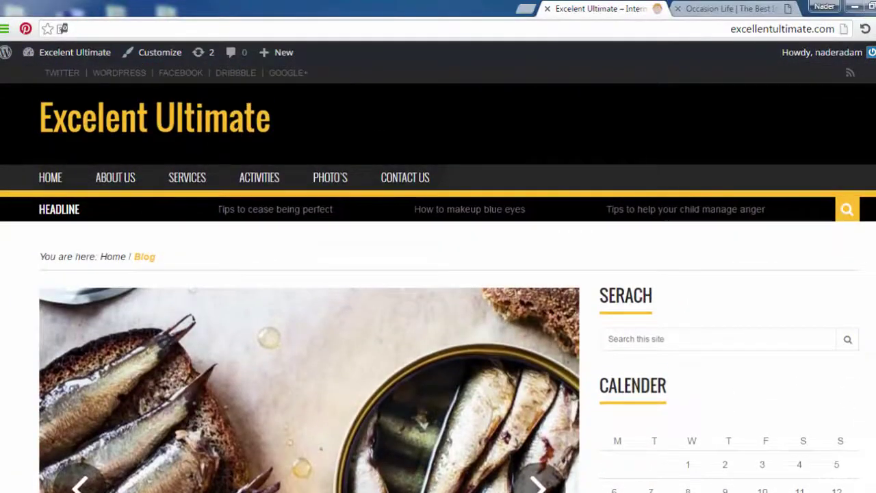